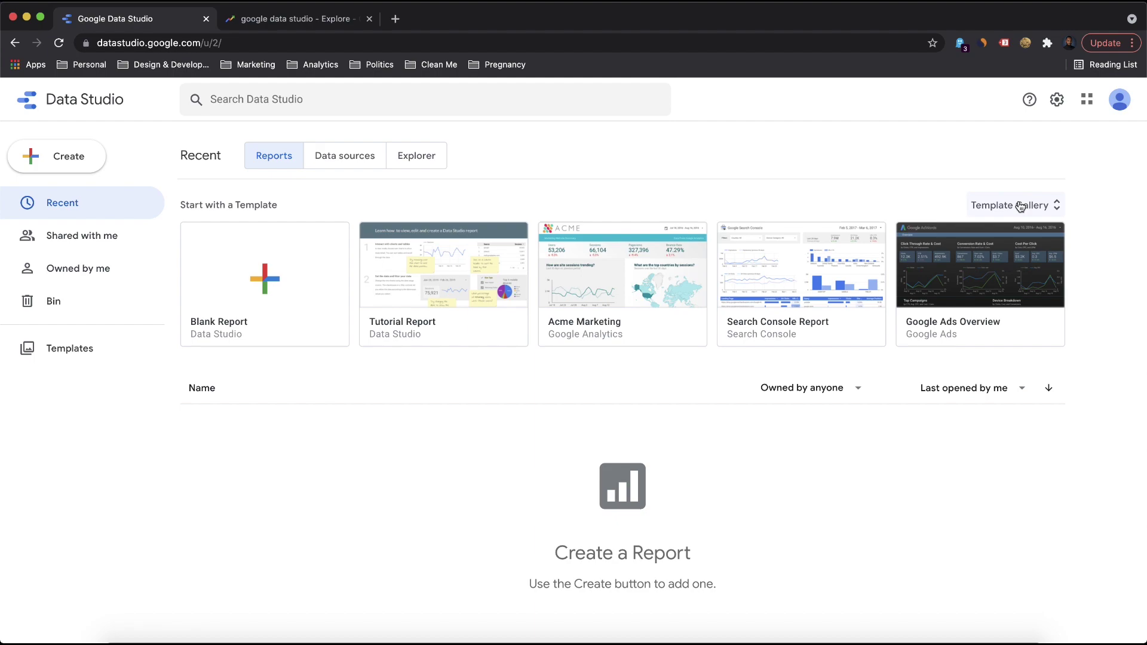
# Step: Browse the Template Gallery from Google Analytics down to the Search Ads 360 templates, and return to the recent reports
pyautogui.click(1020, 205)
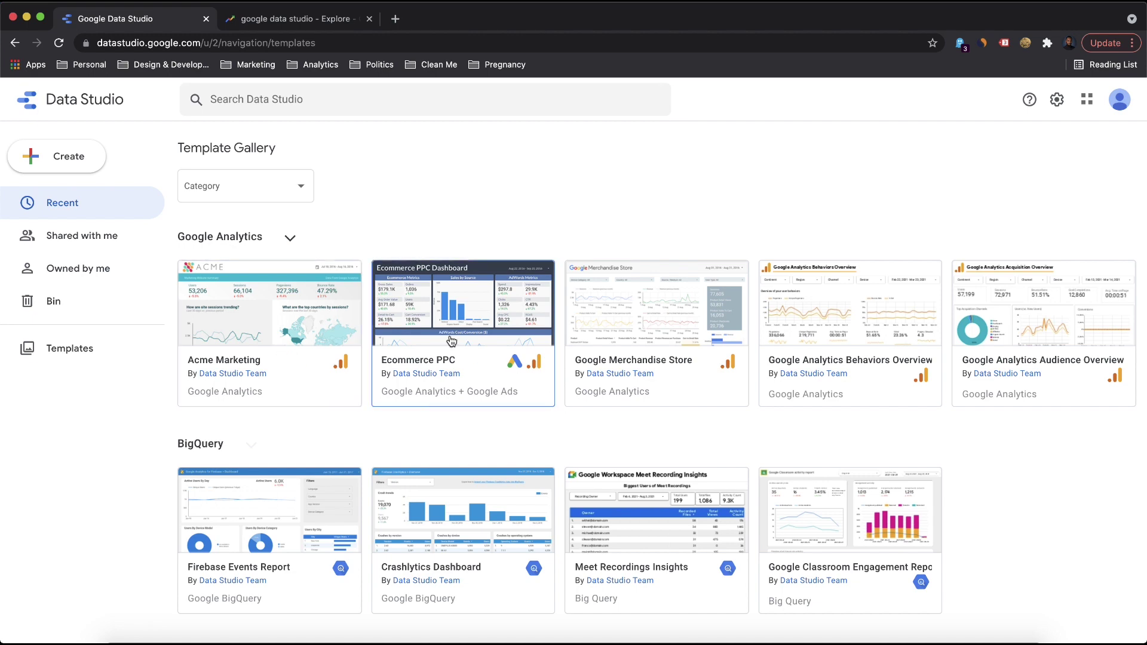
pyautogui.scroll(-6, 563, 417)
pyautogui.scroll(-7, 563, 423)
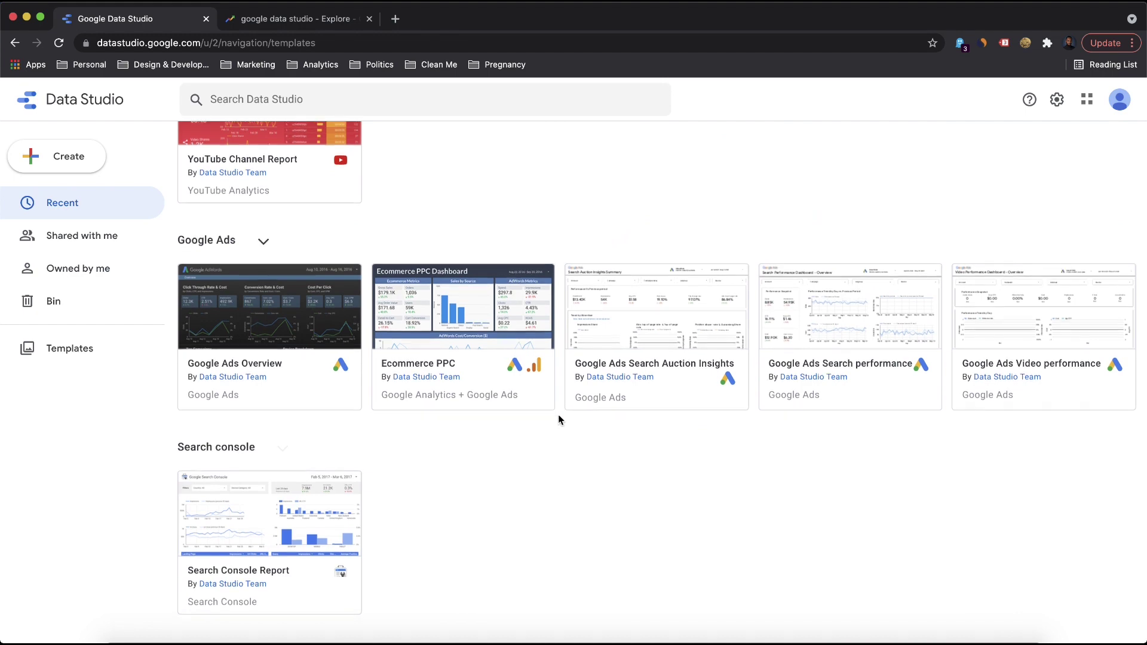
pyautogui.scroll(-7, 558, 419)
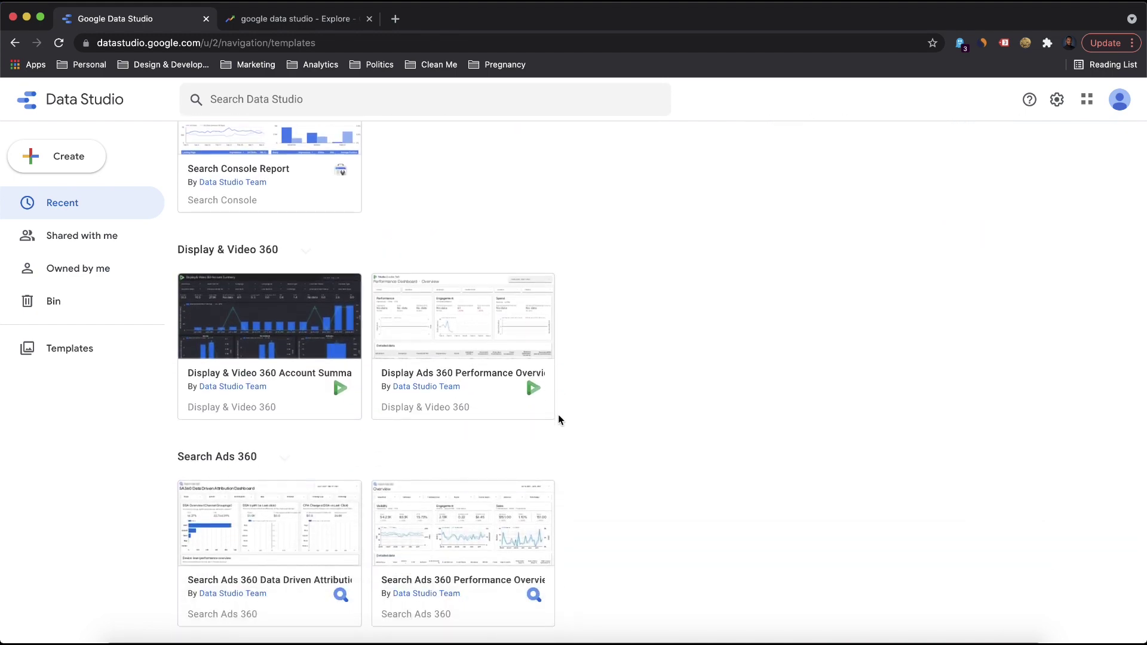
pyautogui.scroll(20, 558, 418)
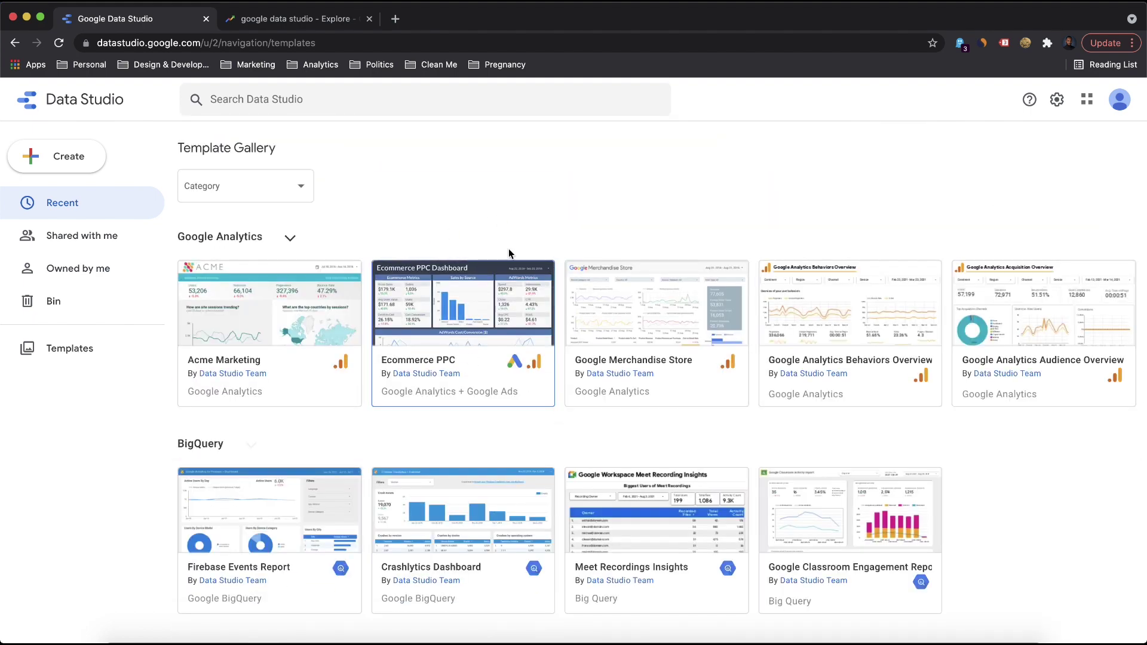
pyautogui.click(66, 205)
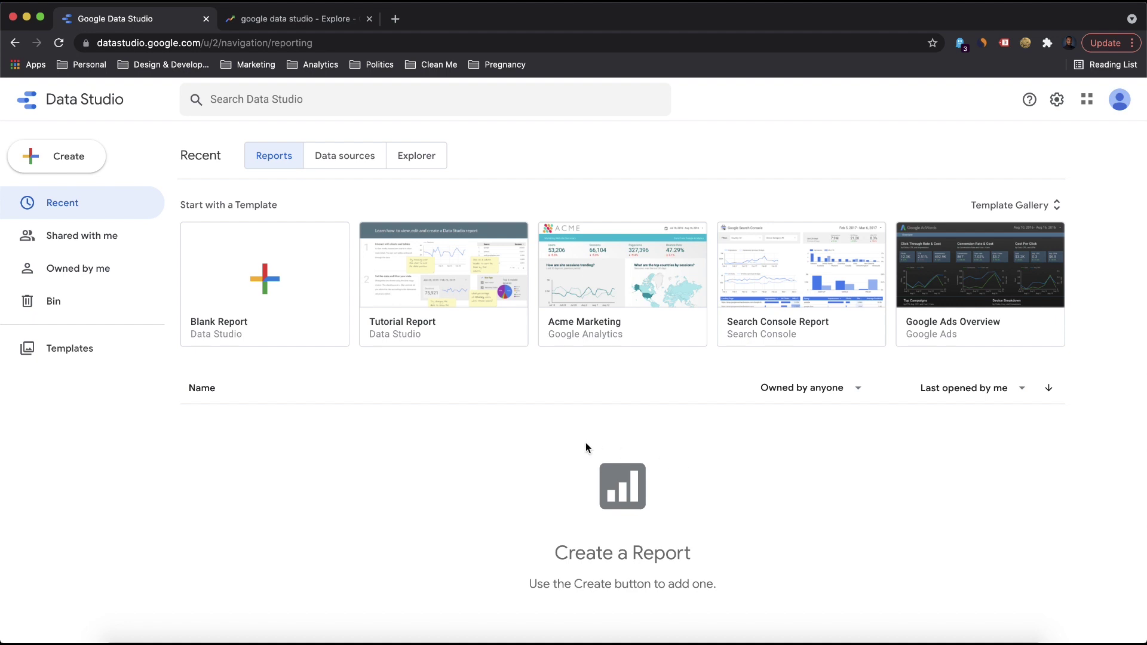
# Step: Look at the ownership filter options for recent reports and view the recent data sources
pyautogui.click(794, 397)
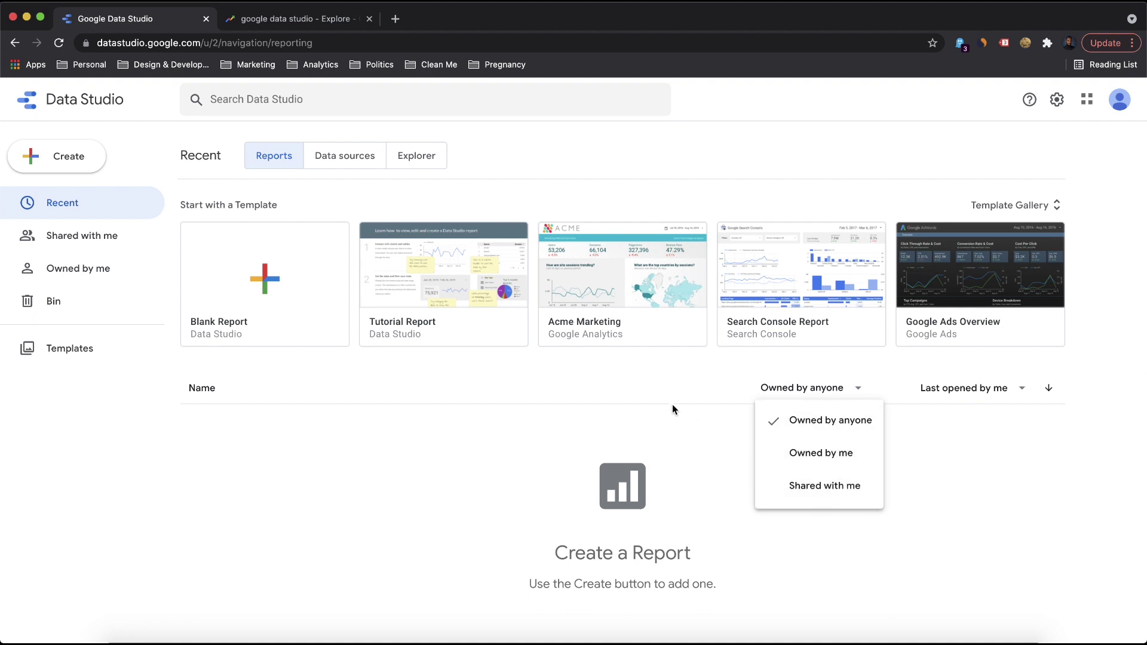
pyautogui.click(584, 409)
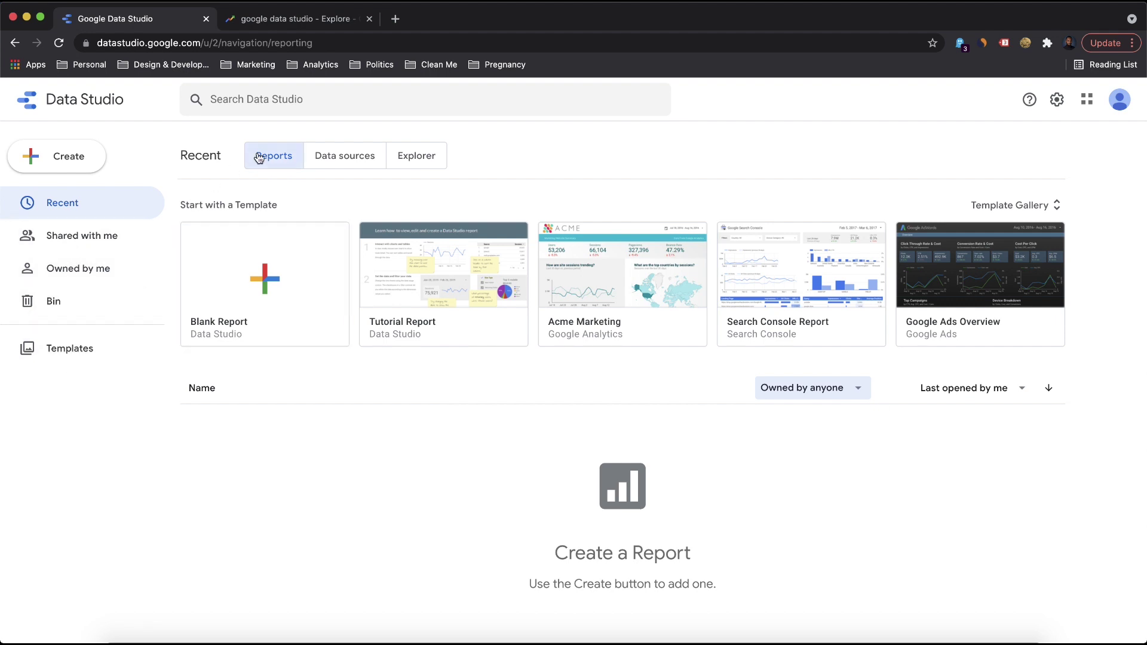
pyautogui.click(341, 154)
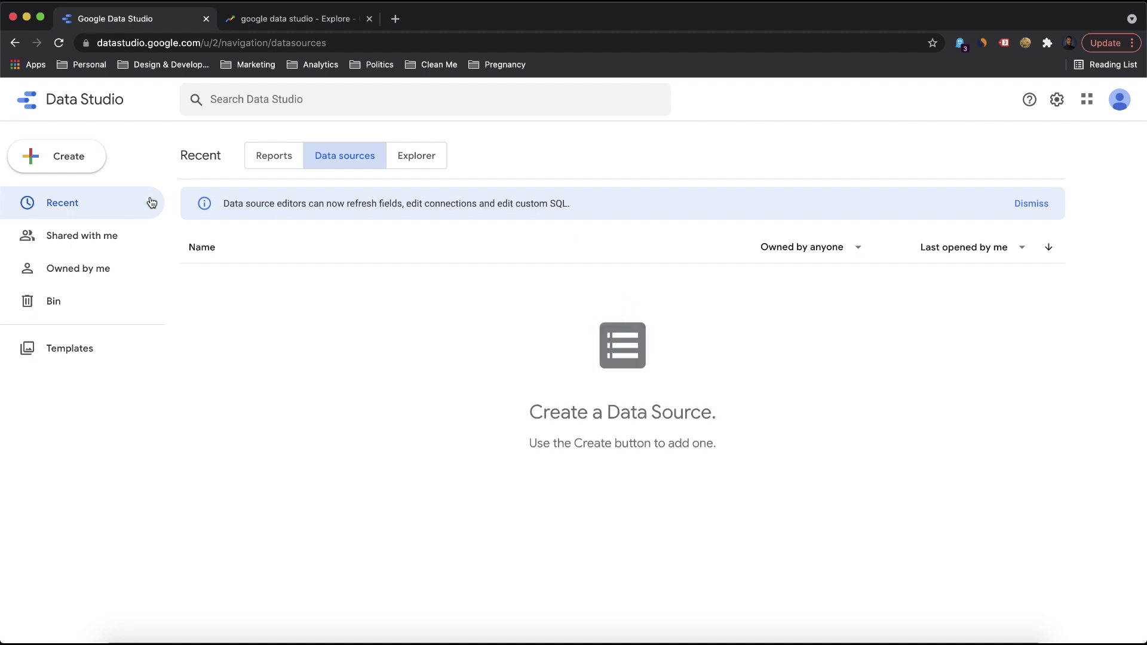
# Step: Start creating a new data source
pyautogui.click(58, 165)
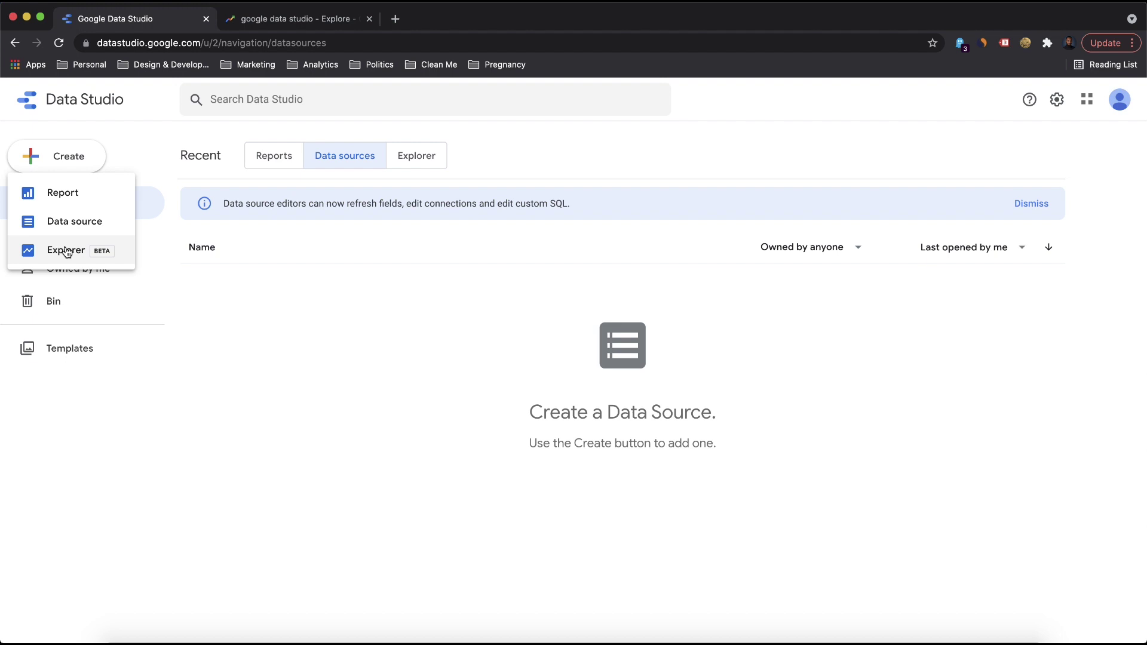
pyautogui.click(86, 222)
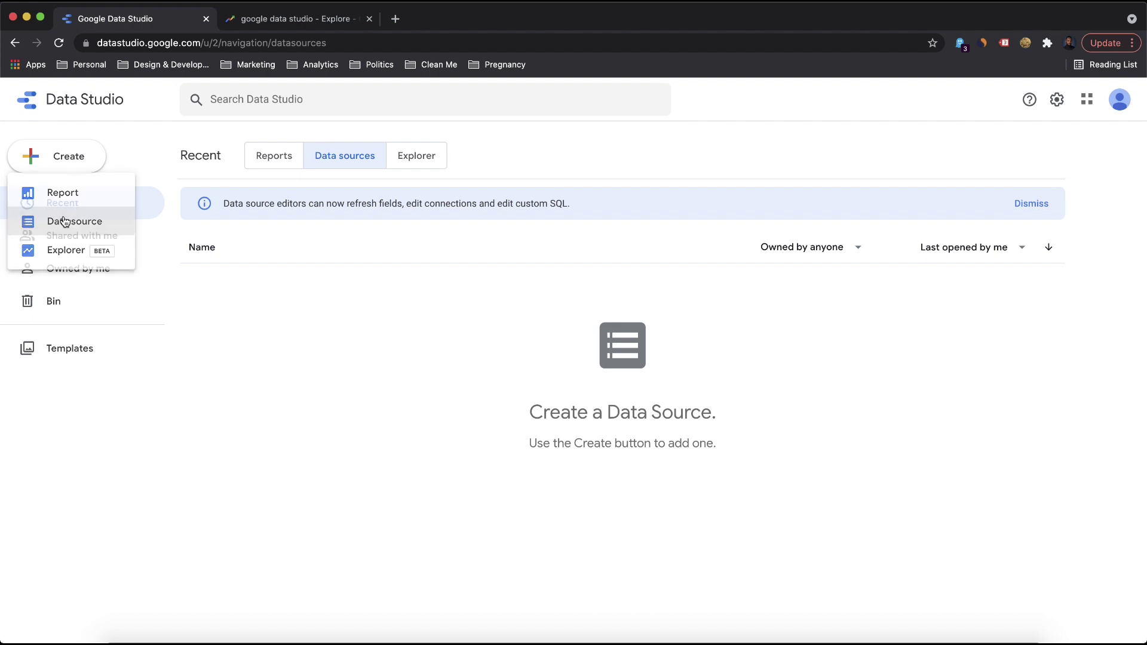
pyautogui.click(63, 166)
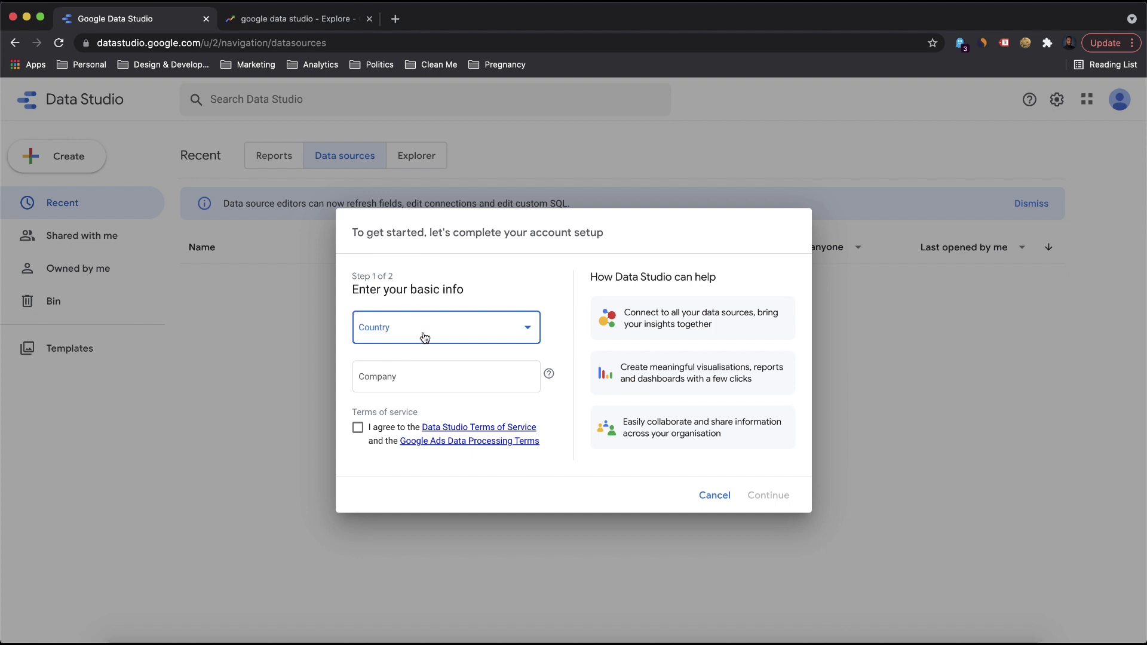
# Step: Set the country to United Kingdom in the account setup's basic info
pyautogui.click(430, 371)
pyautogui.click(435, 326)
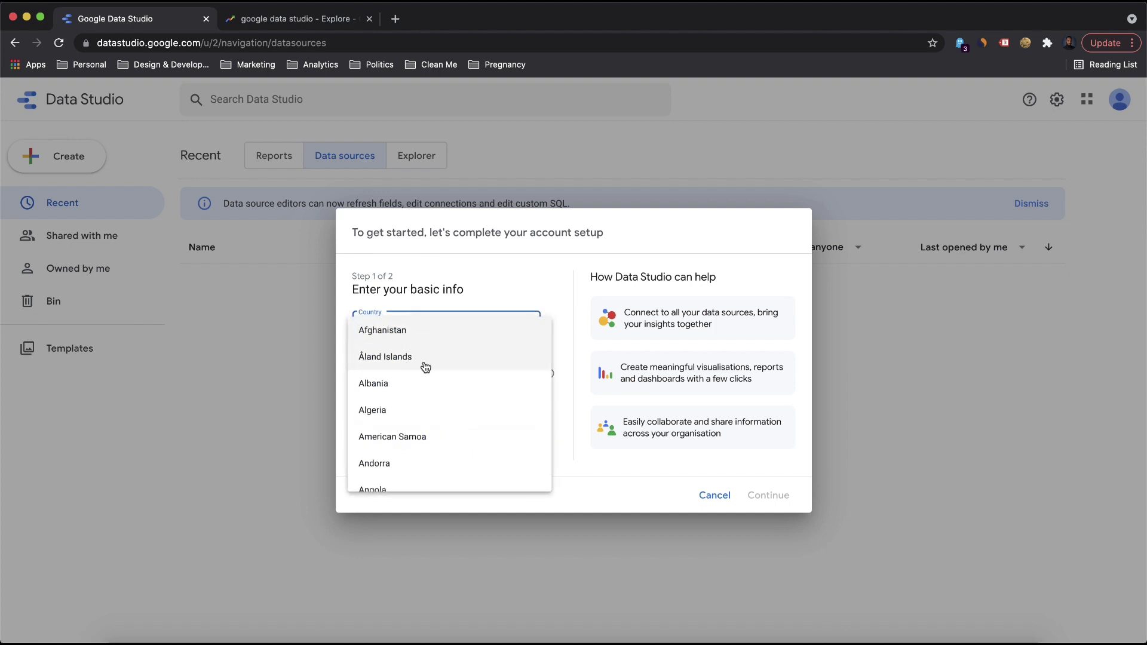
pyautogui.scroll(-10, 400, 406)
pyautogui.scroll(-20, 400, 406)
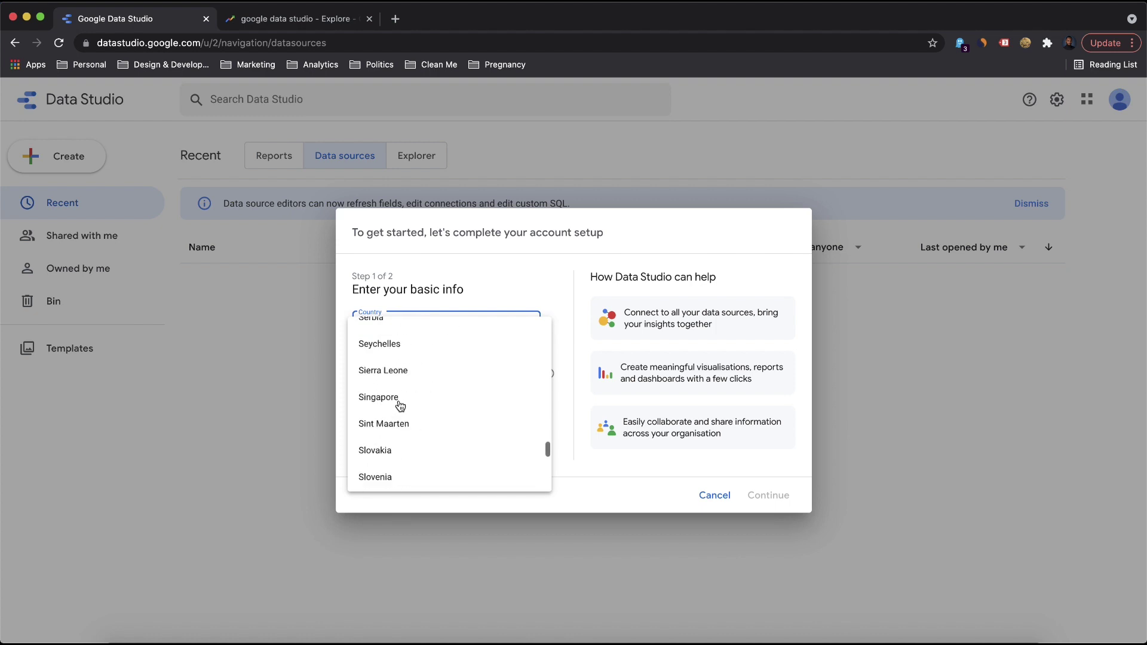
pyautogui.scroll(-2, 399, 405)
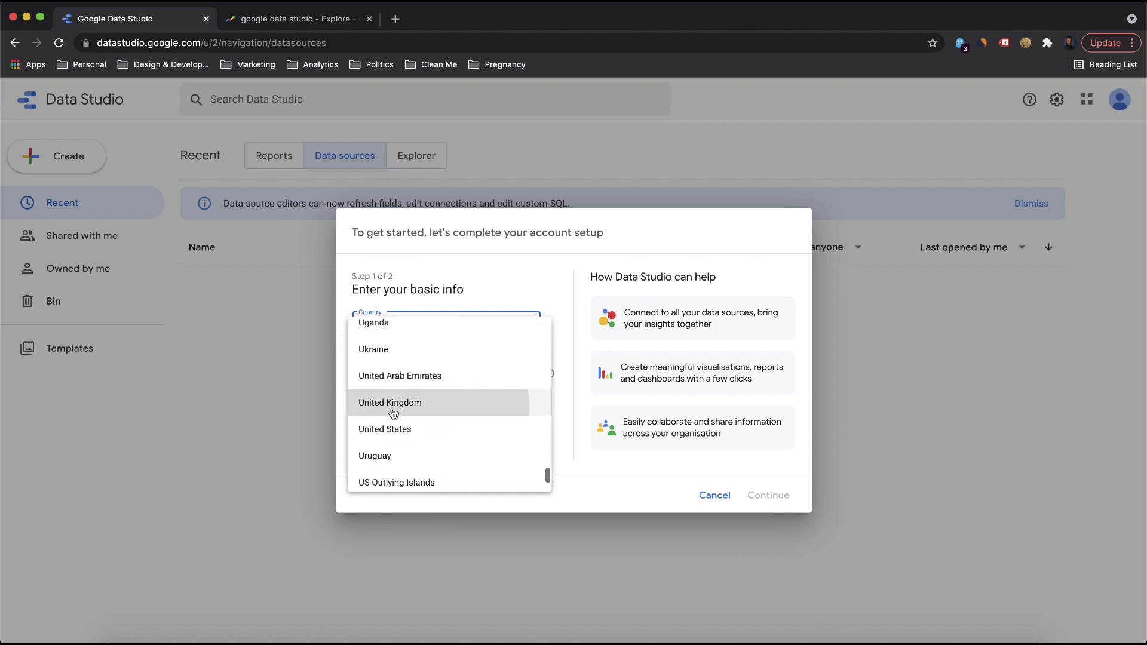
pyautogui.click(395, 405)
# Step: Enter Walker Analytics as the company, agree to the terms of service and continue to the email preferences
pyautogui.click(417, 380)
pyautogui.write('Walke')
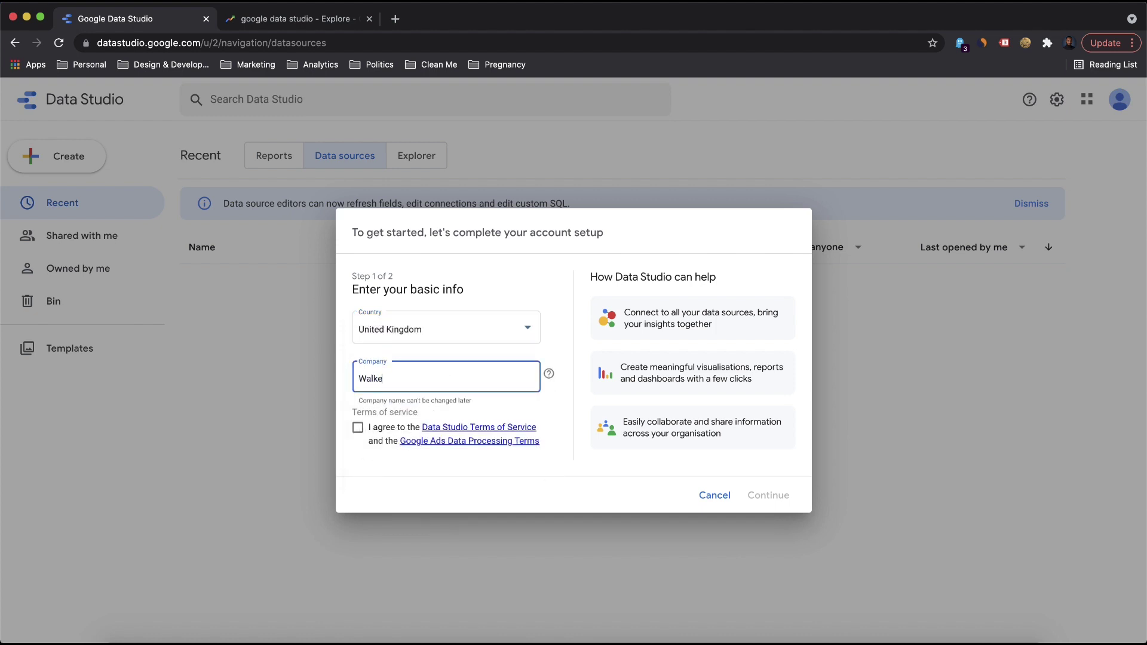
pyautogui.write('r Analytics')
pyautogui.click(356, 432)
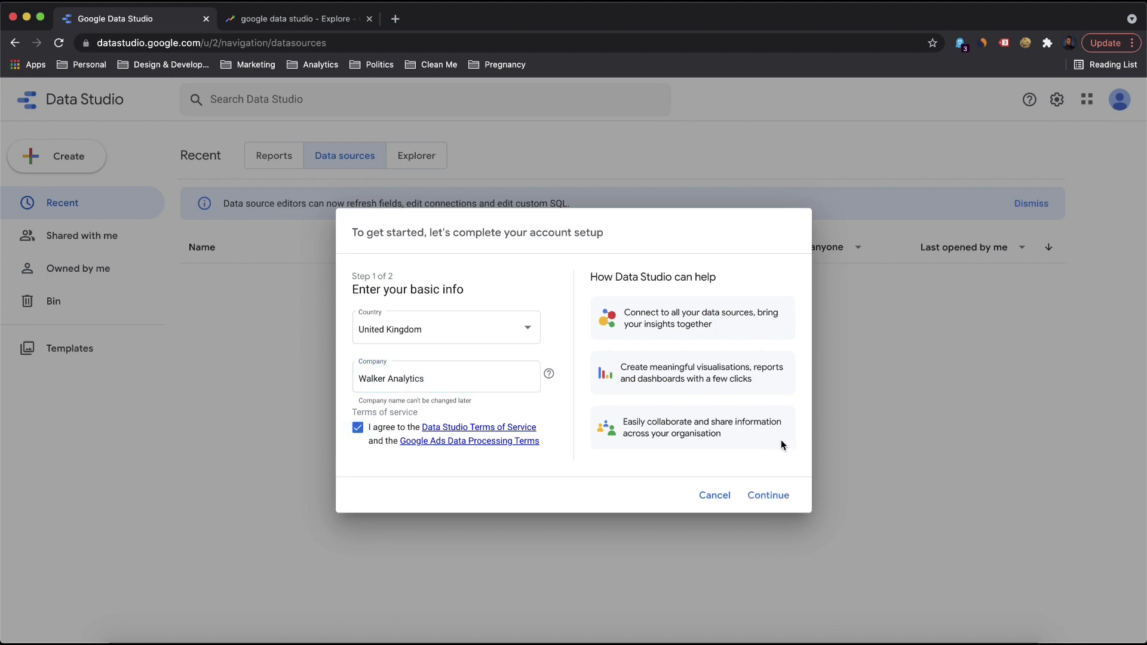
pyautogui.click(767, 495)
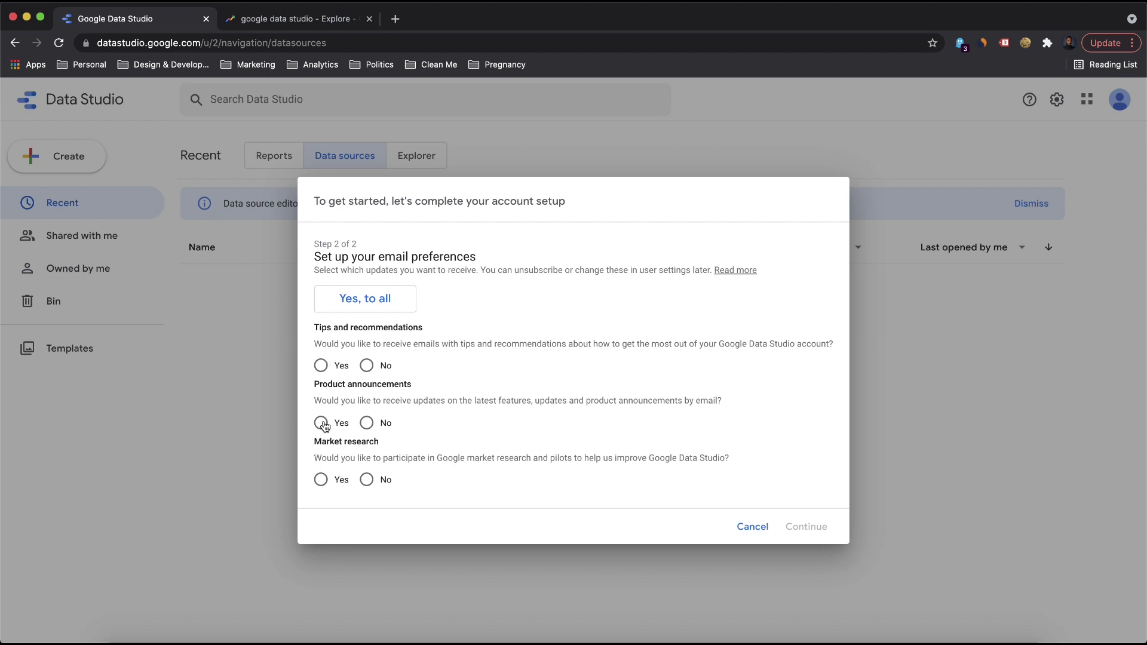
# Step: Decline tips and recommendations, product announcements and market research emails, and complete the account setup
pyautogui.click(366, 365)
pyautogui.click(366, 422)
pyautogui.click(366, 480)
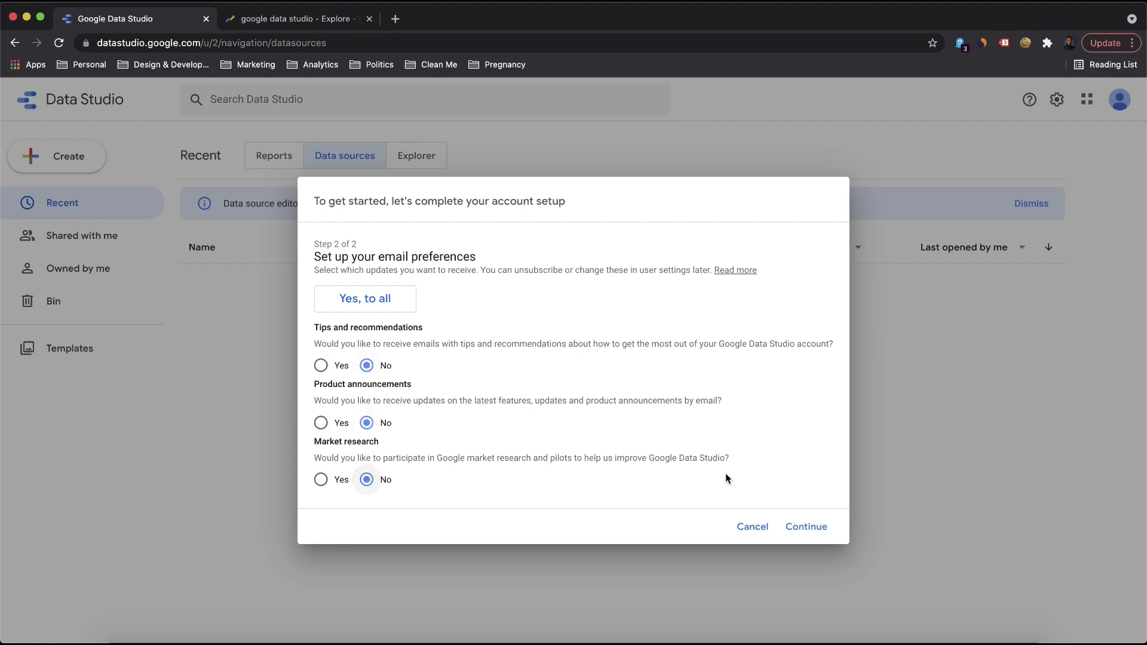
pyautogui.click(805, 526)
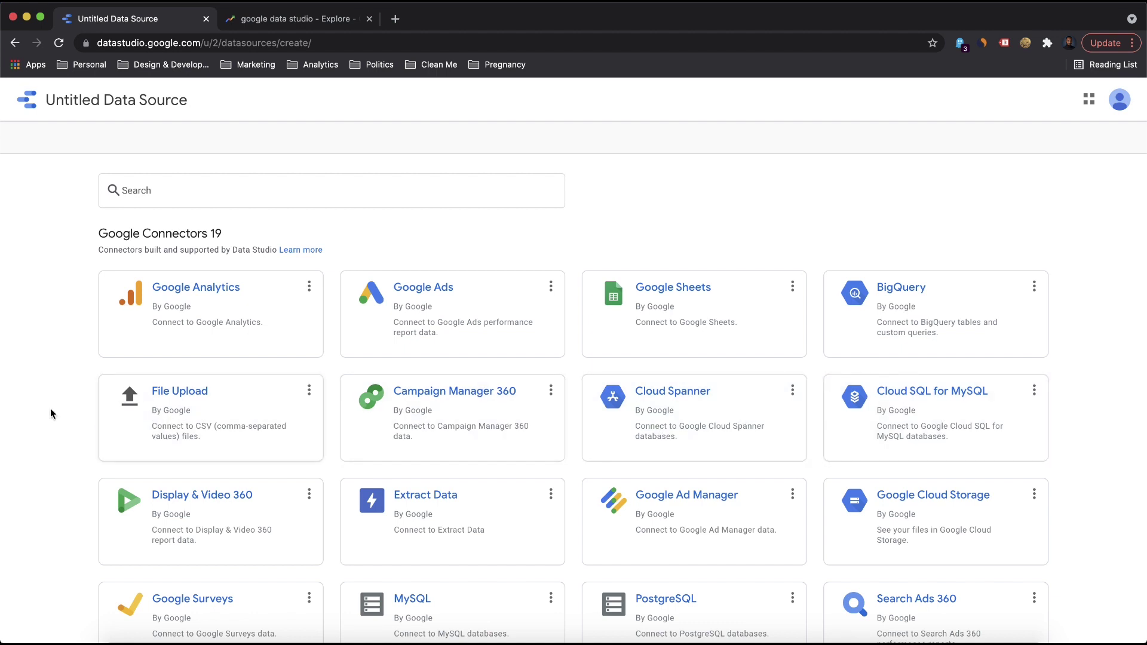
# Step: Look through the available Google connectors down to the start of the partner connectors
pyautogui.scroll(-3, 51, 410)
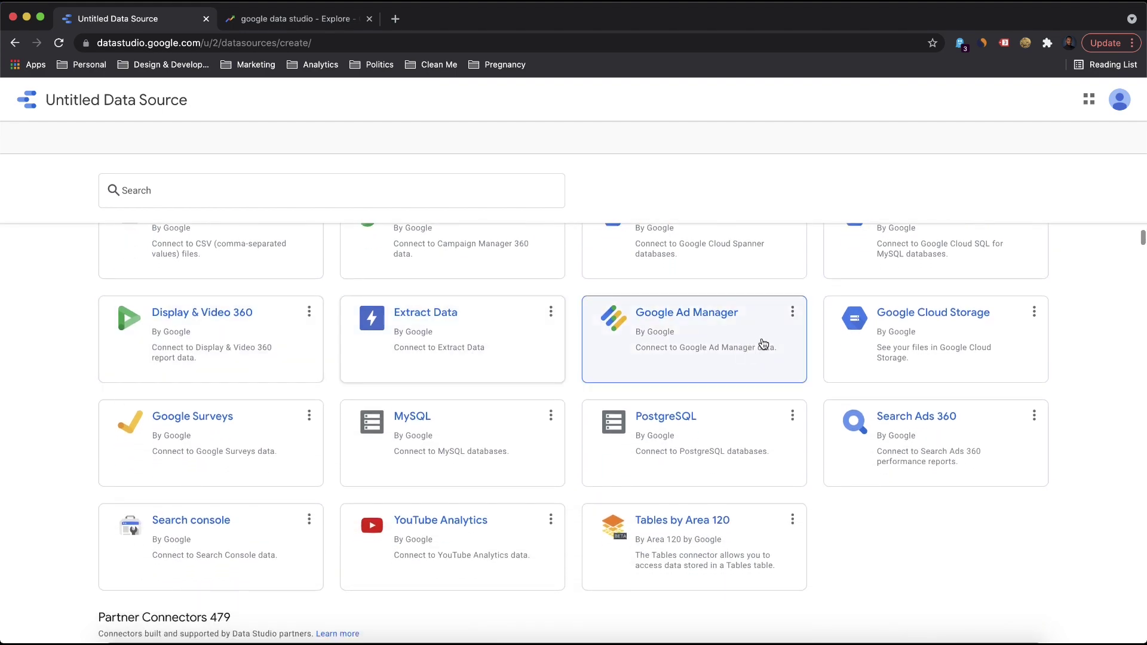
pyautogui.scroll(-2, 600, 406)
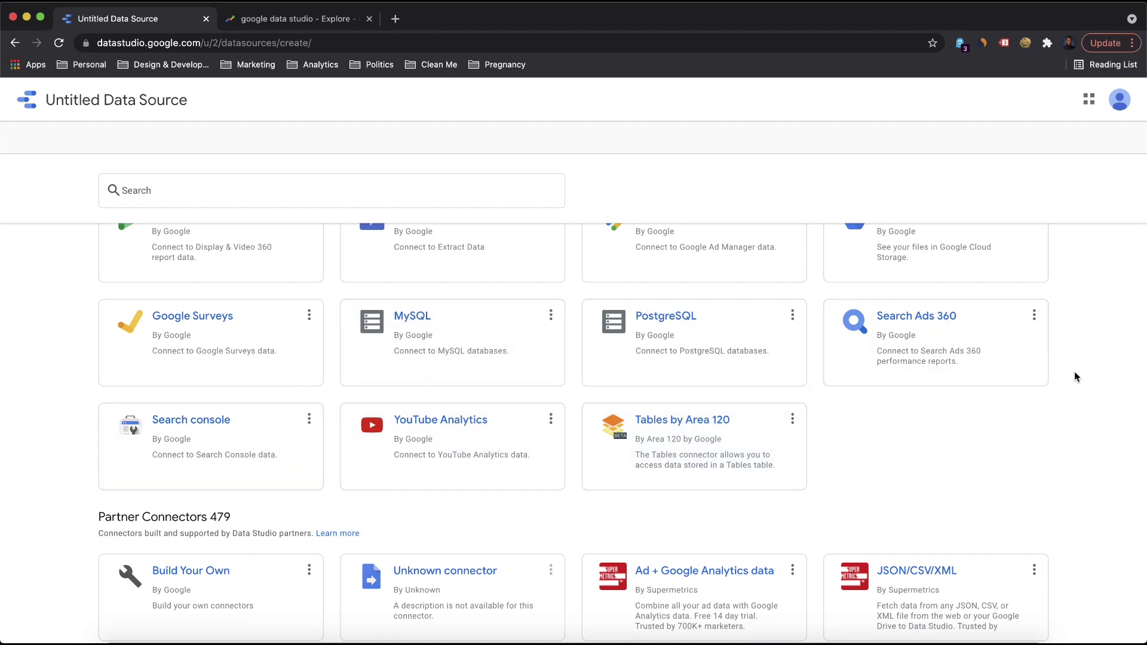
pyautogui.scroll(5, 1075, 382)
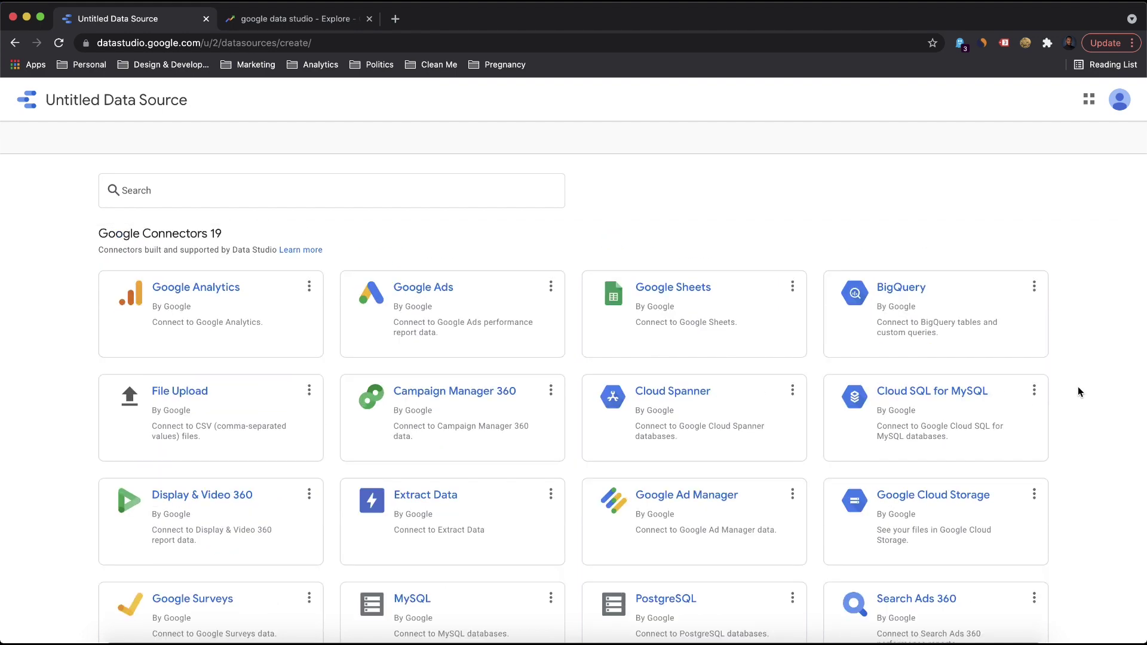
pyautogui.scroll(-10, 1077, 391)
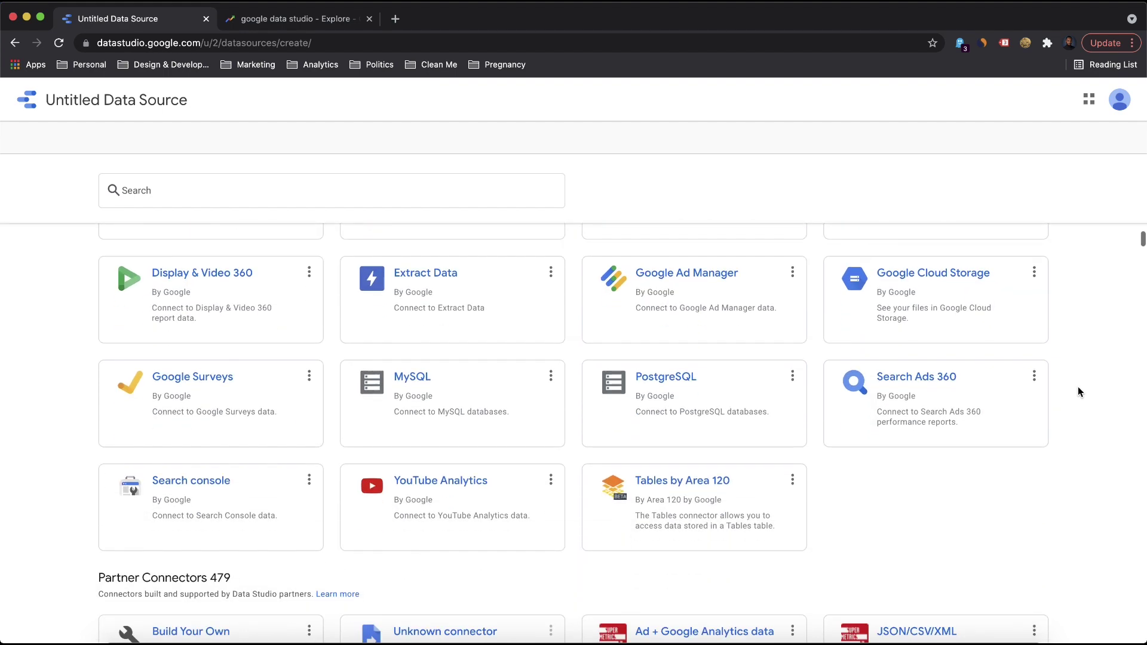
pyautogui.scroll(1, 1078, 391)
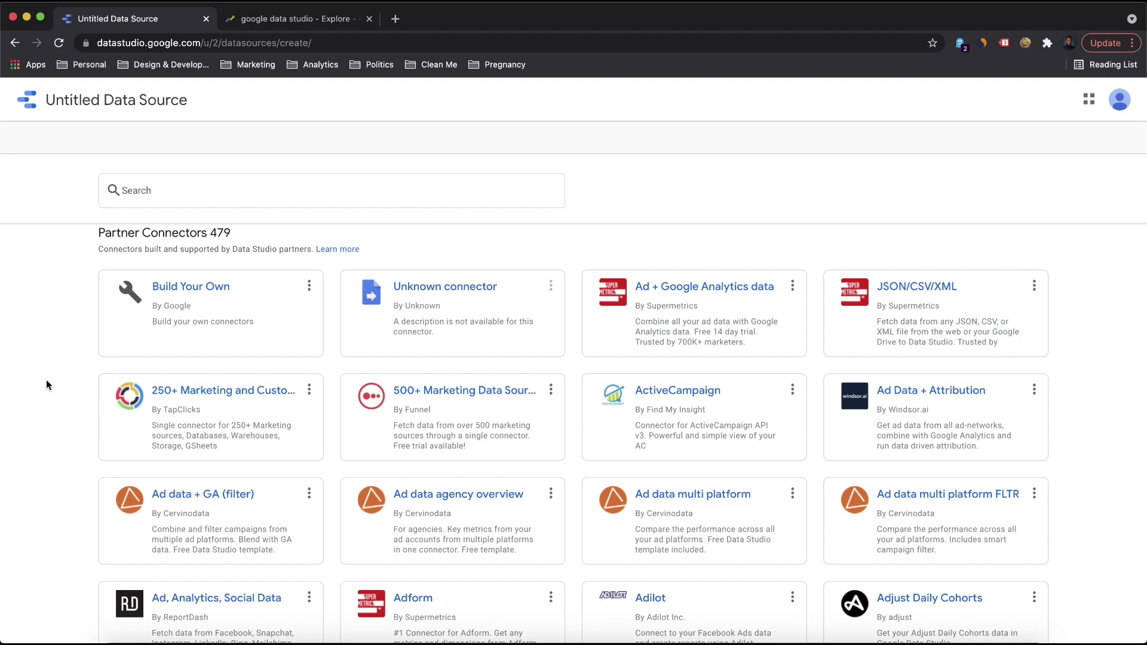
# Step: Examine the range of partner connectors and return to the beginning of the connector list
pyautogui.scroll(-5, 47, 385)
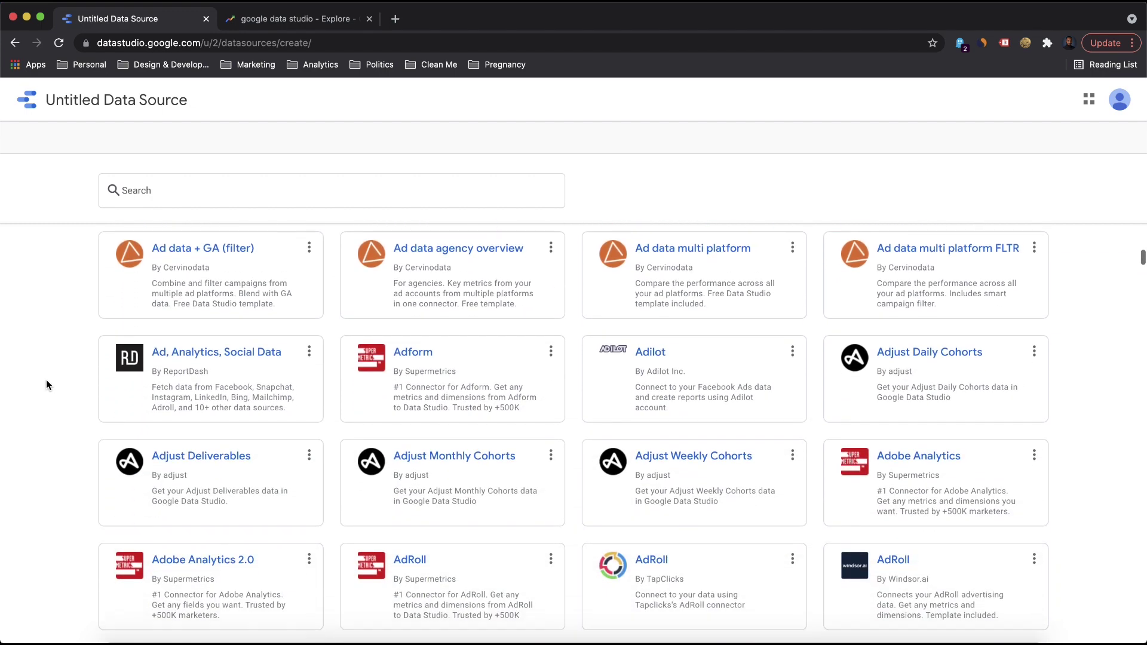
pyautogui.scroll(-7, 47, 384)
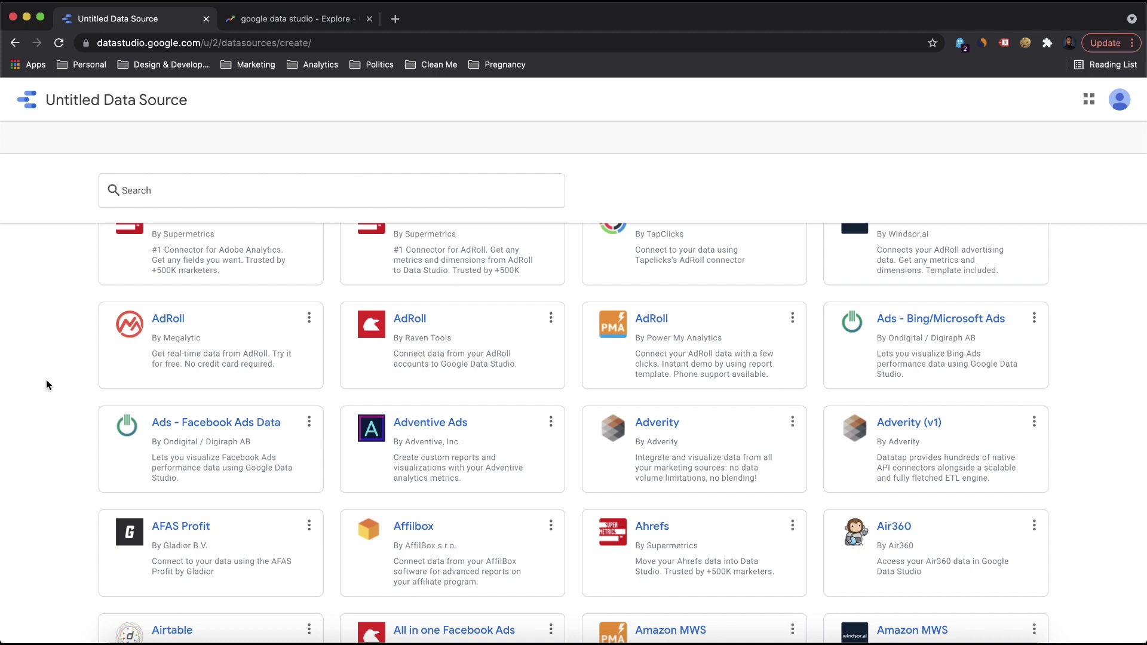
pyautogui.scroll(2, 46, 385)
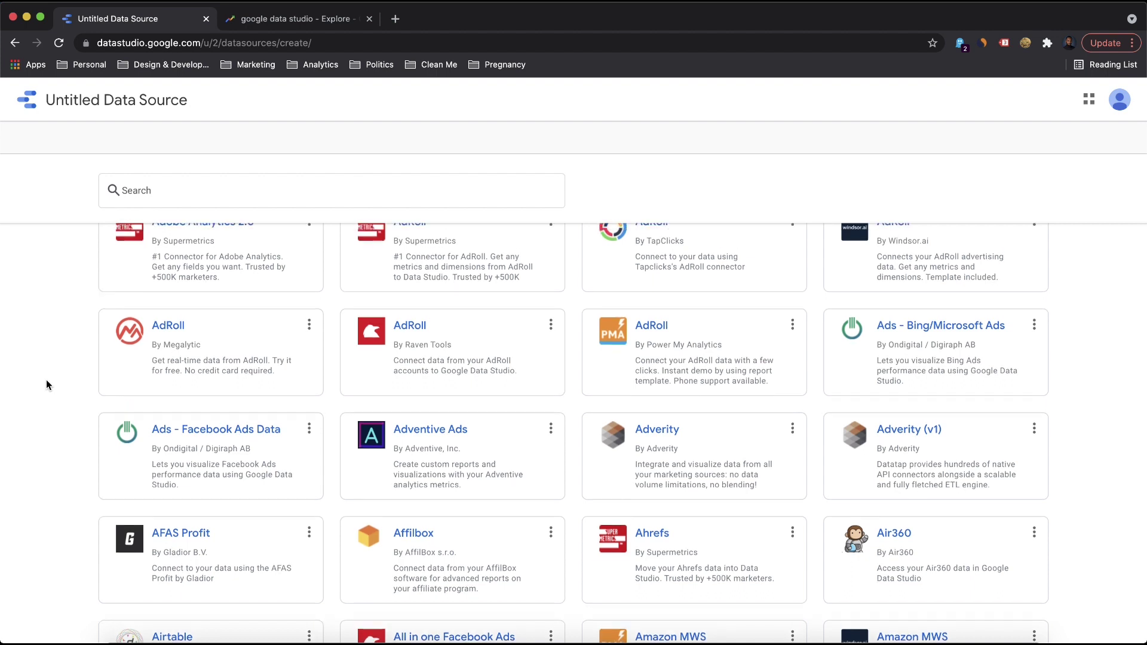
pyautogui.scroll(-1, 47, 384)
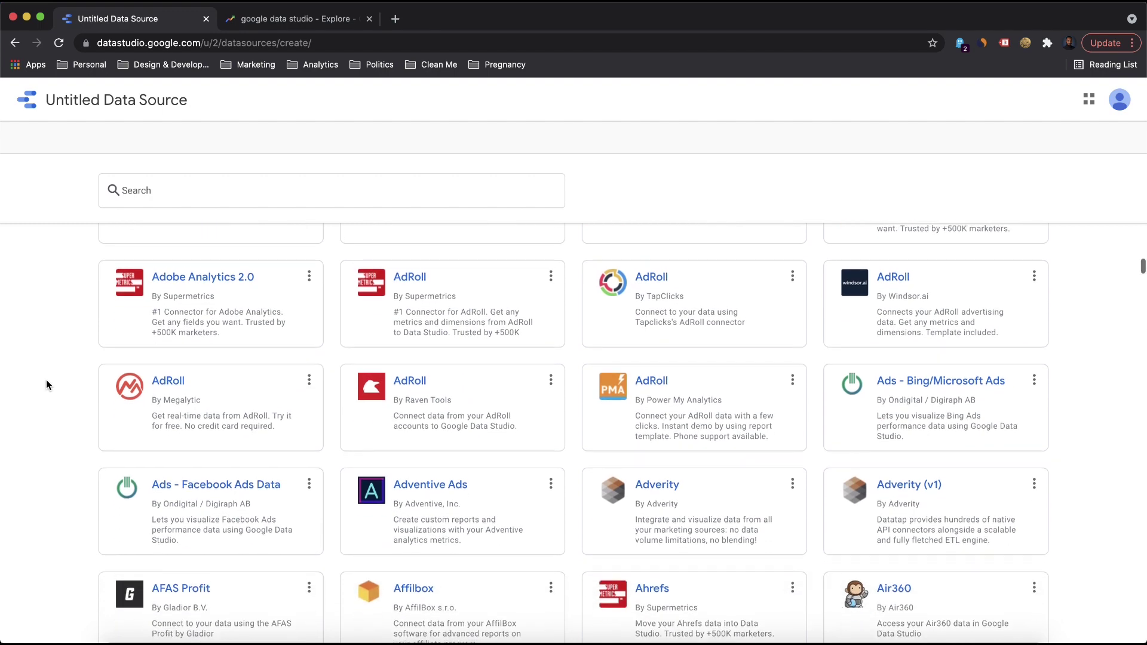
pyautogui.scroll(-3, 46, 385)
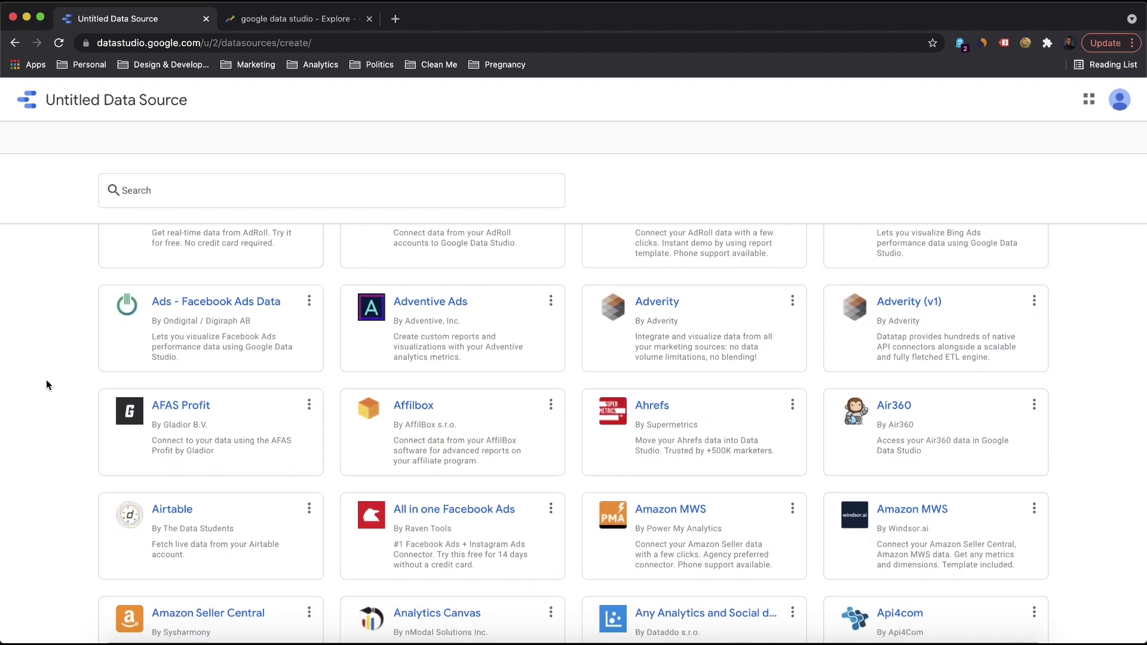
pyautogui.scroll(-4, 47, 385)
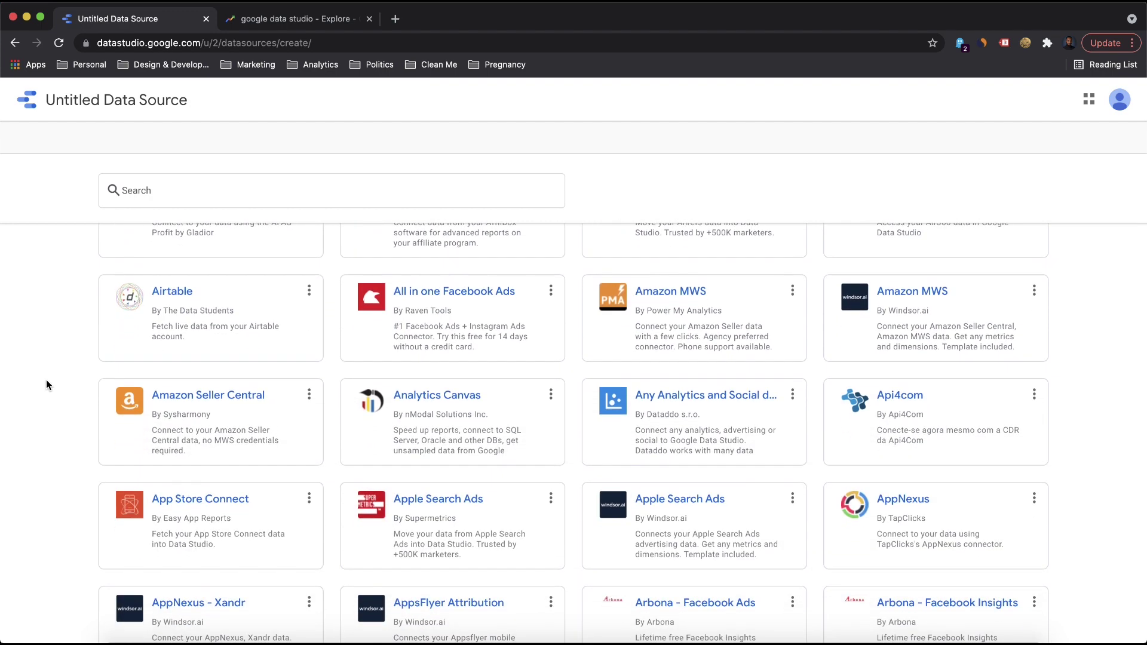
pyautogui.scroll(15, 47, 385)
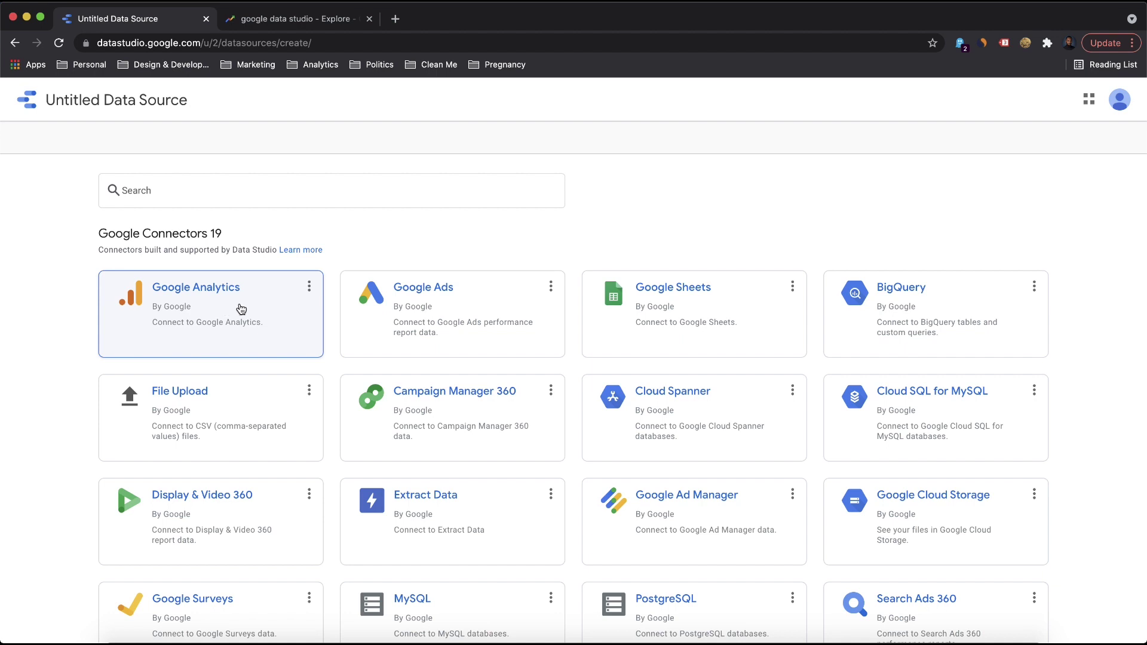
# Step: Choose the Google Analytics connector for the data source and authorise access to the Google Analytics accounts
pyautogui.click(242, 309)
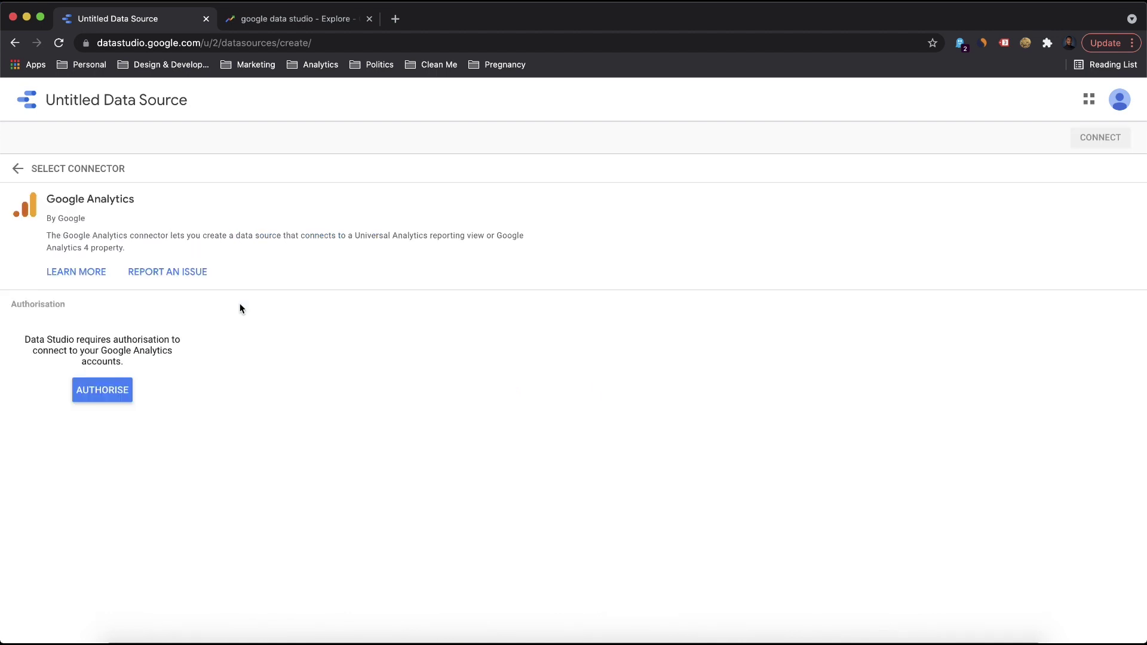
pyautogui.click(99, 391)
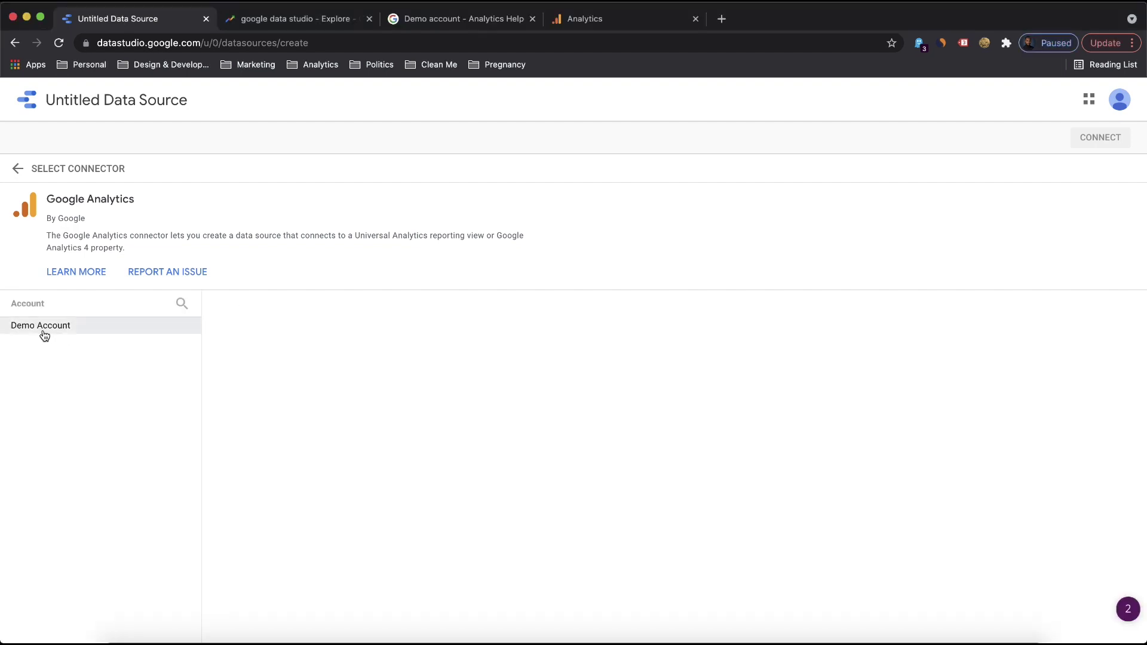
pyautogui.click(19, 173)
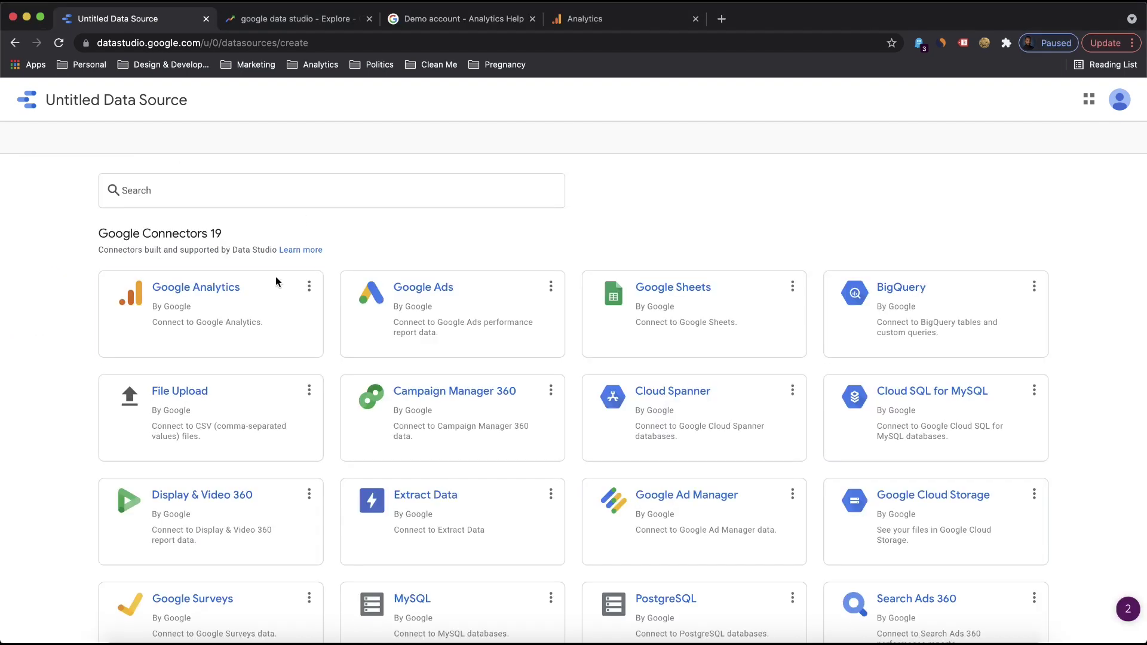
pyautogui.click(268, 306)
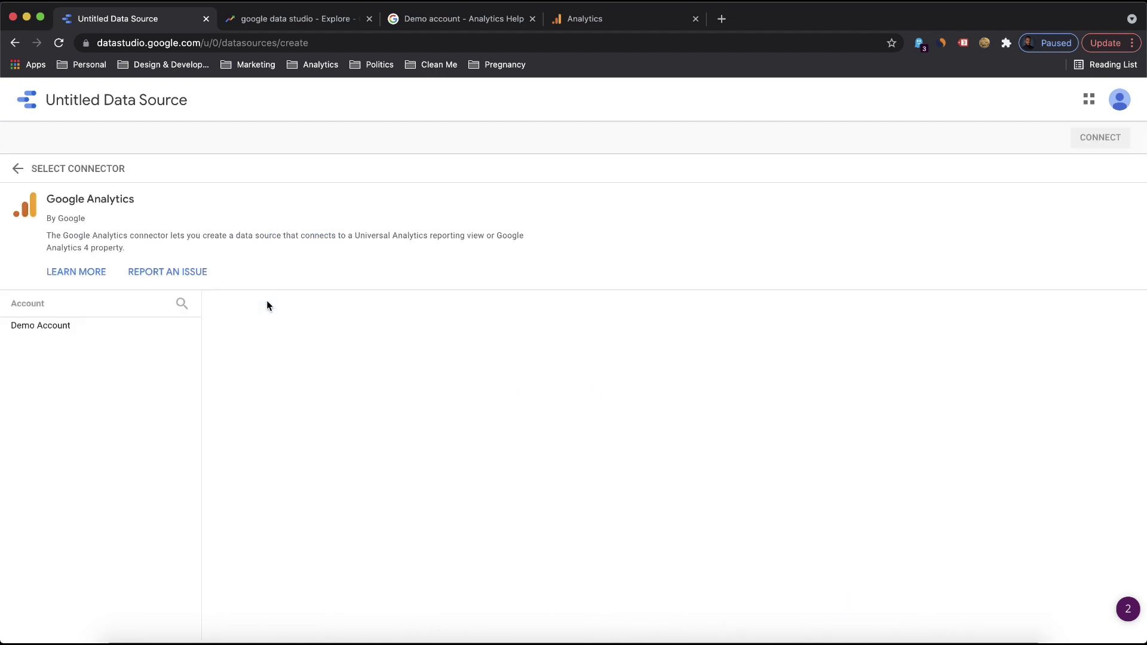
# Step: Connect the data source to the Demo Account's UA - Google Merchandise Store property using 1 Master View
pyautogui.click(101, 328)
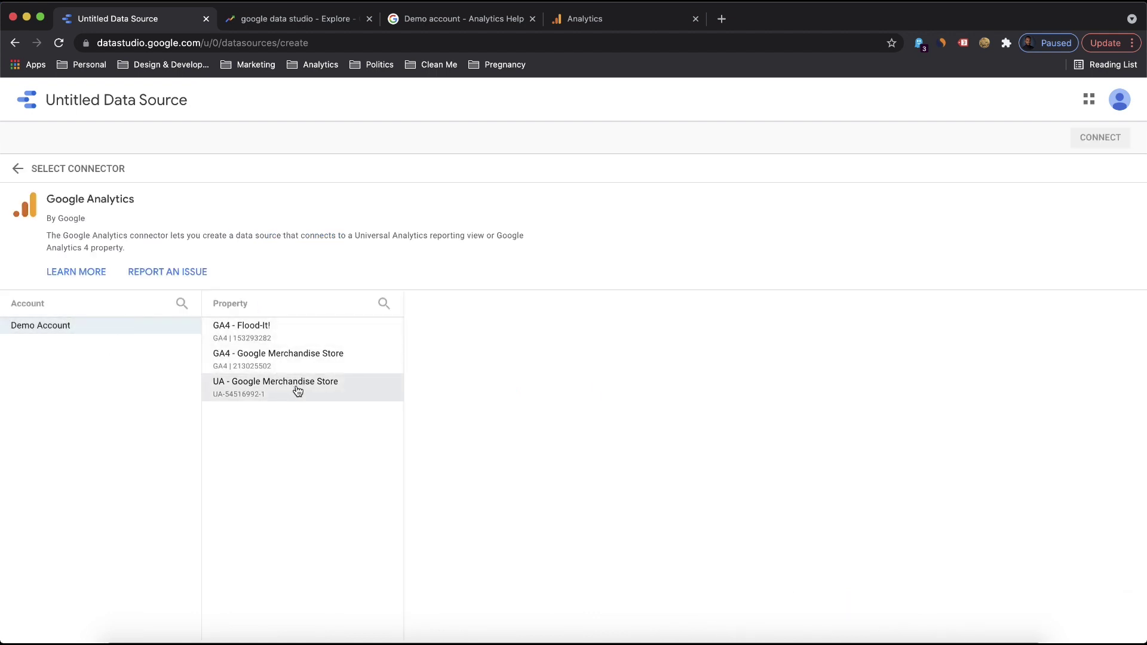
pyautogui.click(325, 394)
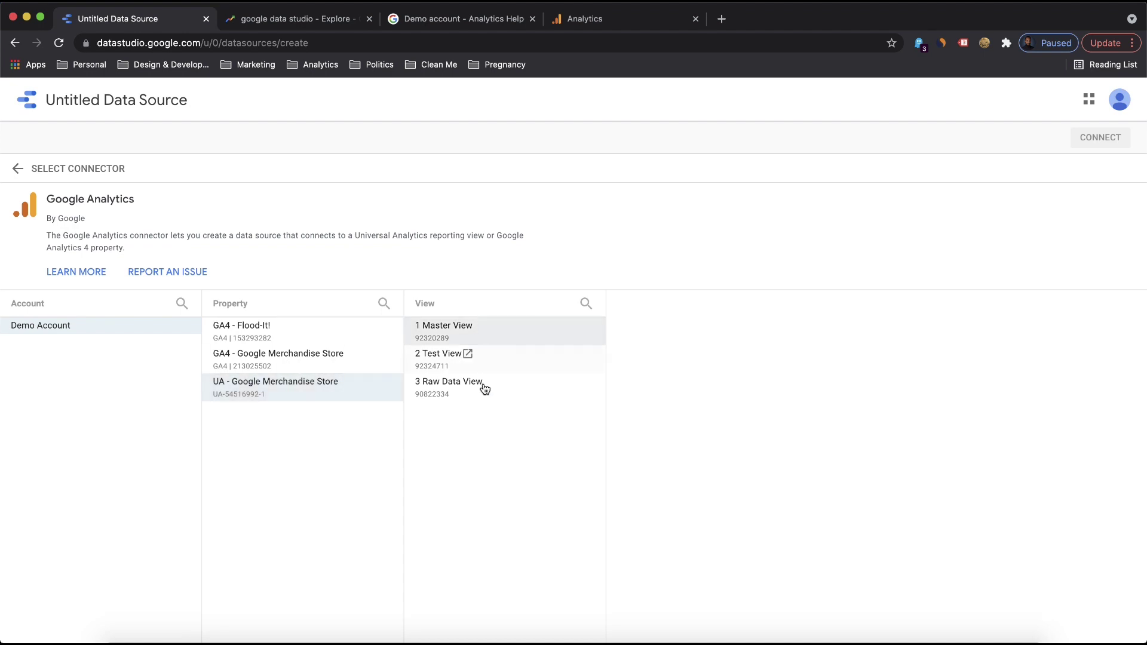
pyautogui.click(504, 329)
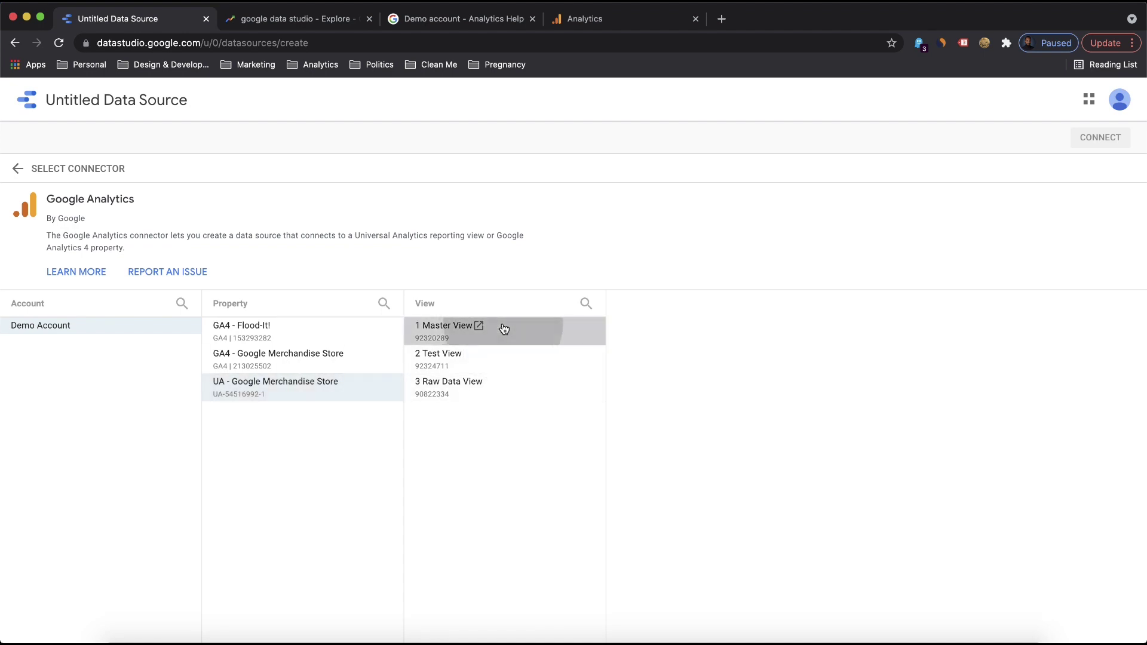
pyautogui.click(1091, 137)
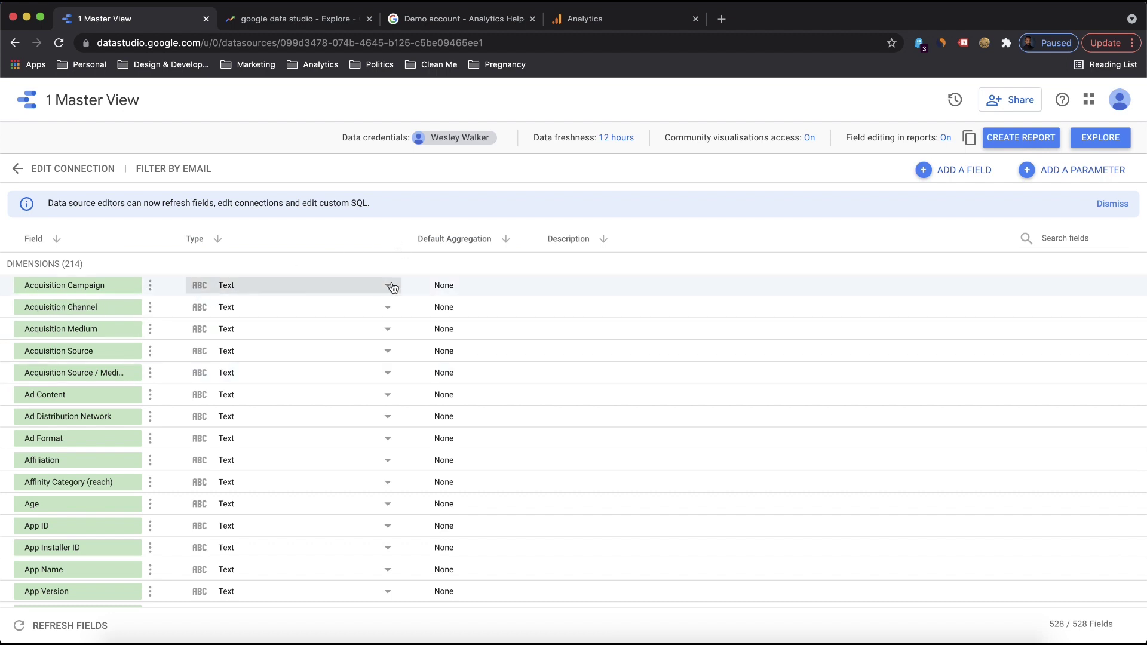
# Step: Search the data source's fields for "sessions" and examine the numeric and currency type options of the % New Sessions metric
pyautogui.click(599, 302)
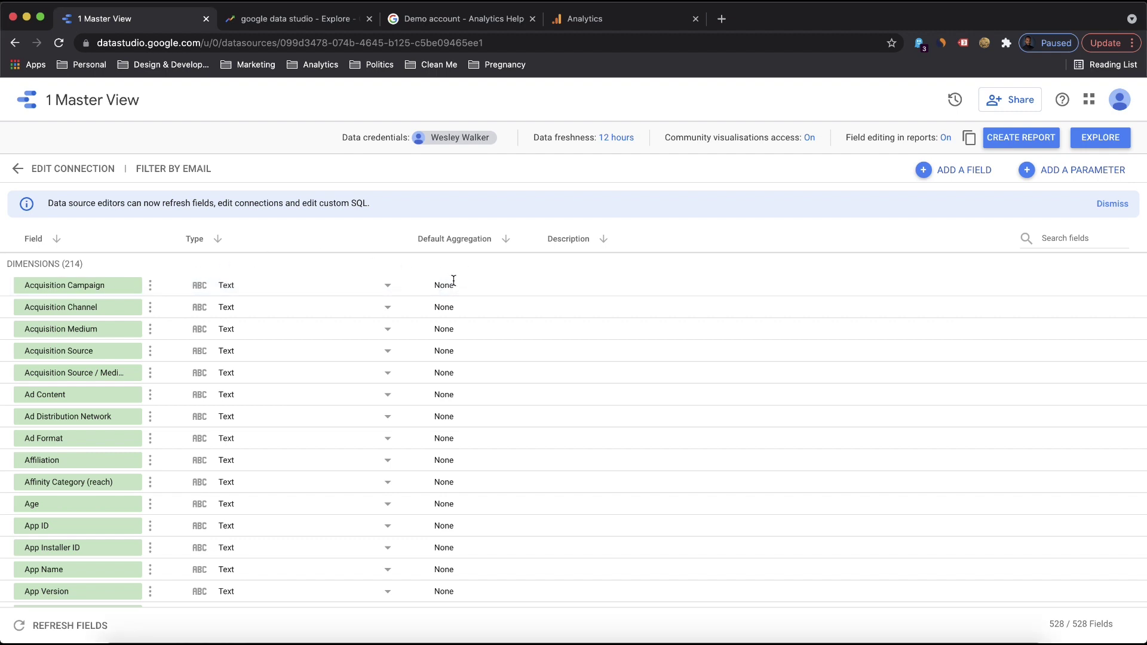
pyautogui.click(1069, 237)
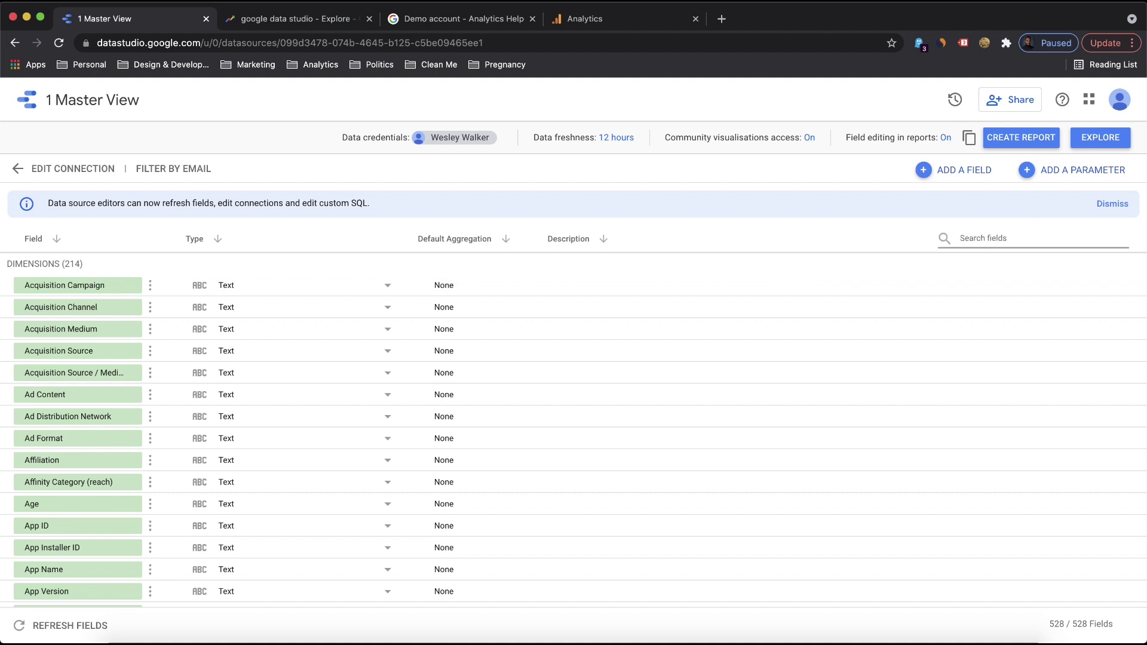
pyautogui.write('sessions')
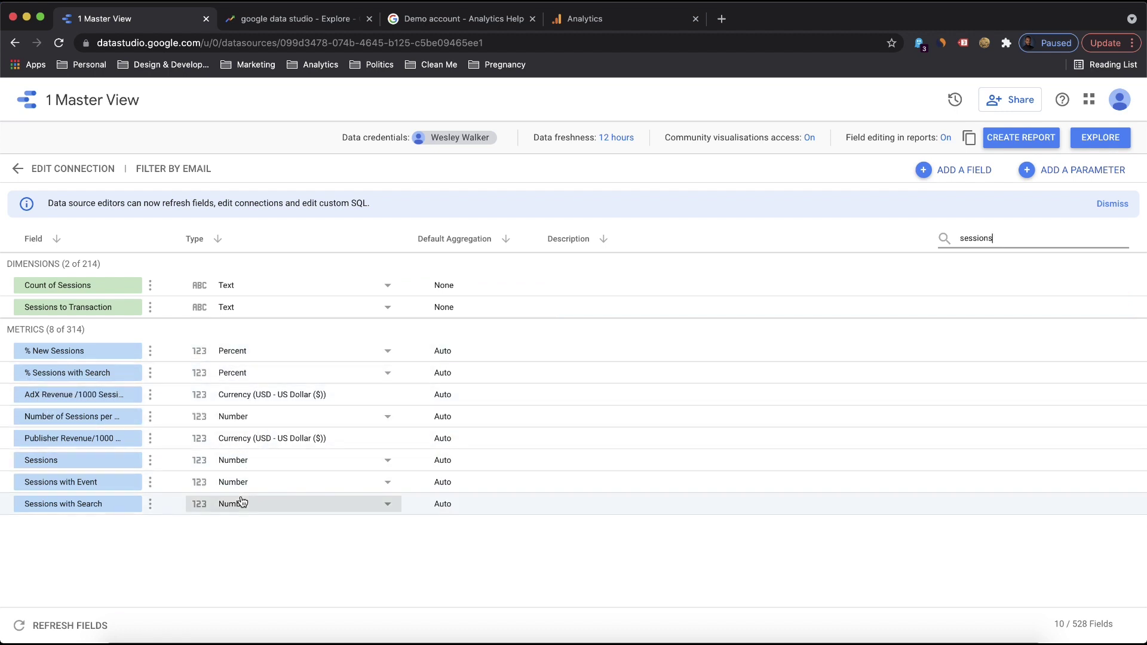
pyautogui.click(267, 356)
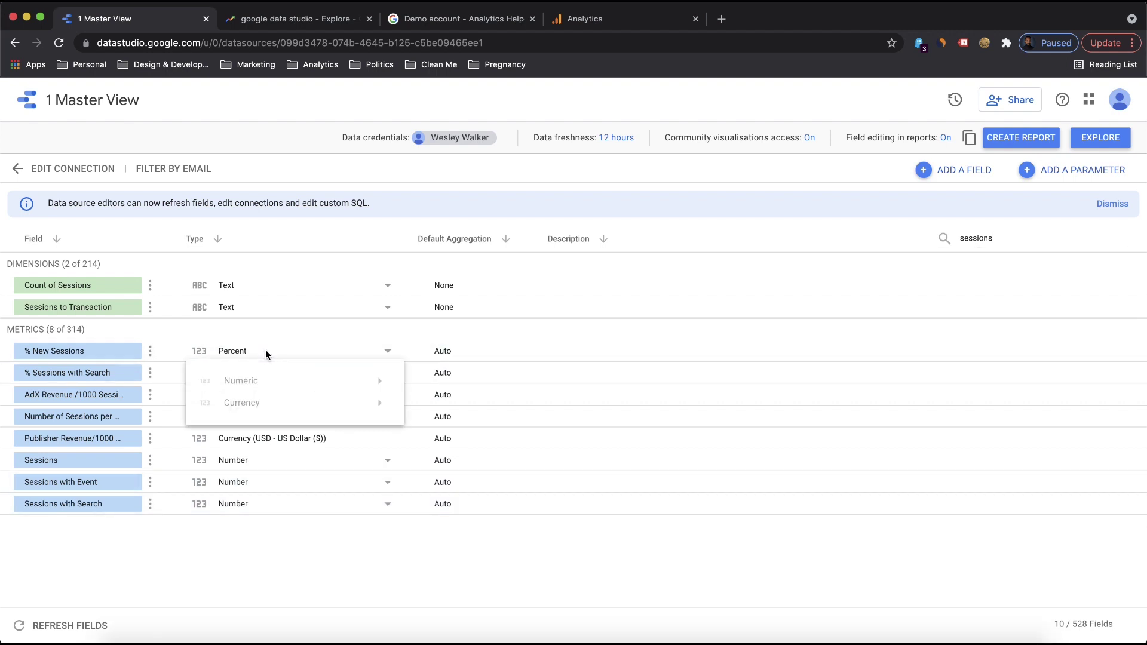
pyautogui.moveTo(300, 389)
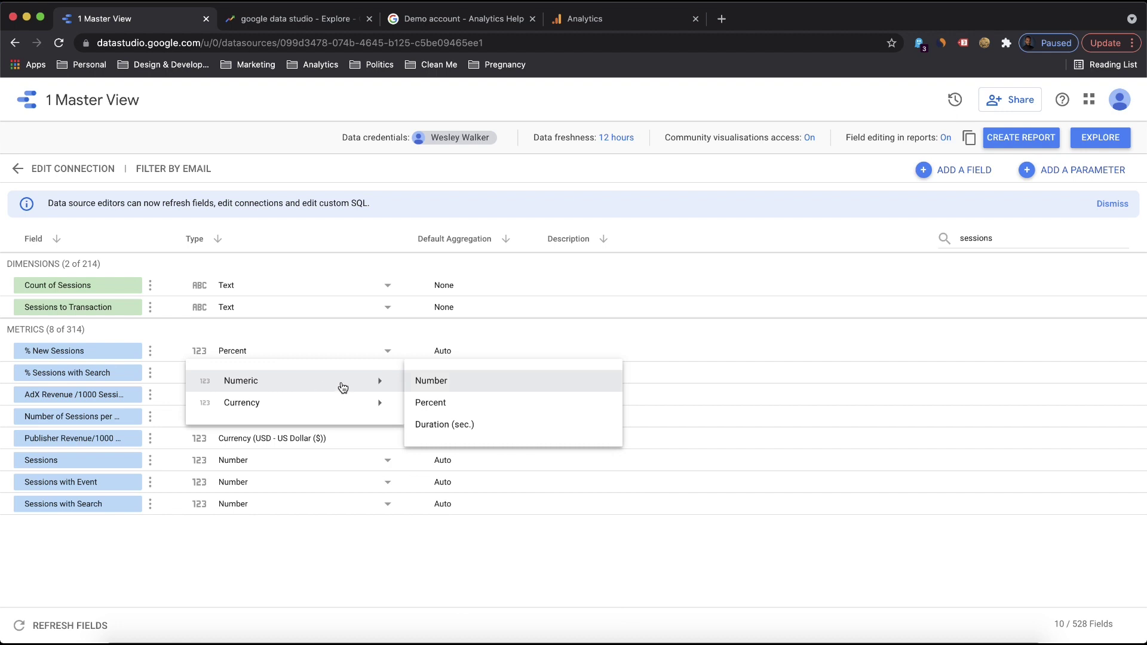
pyautogui.moveTo(283, 409)
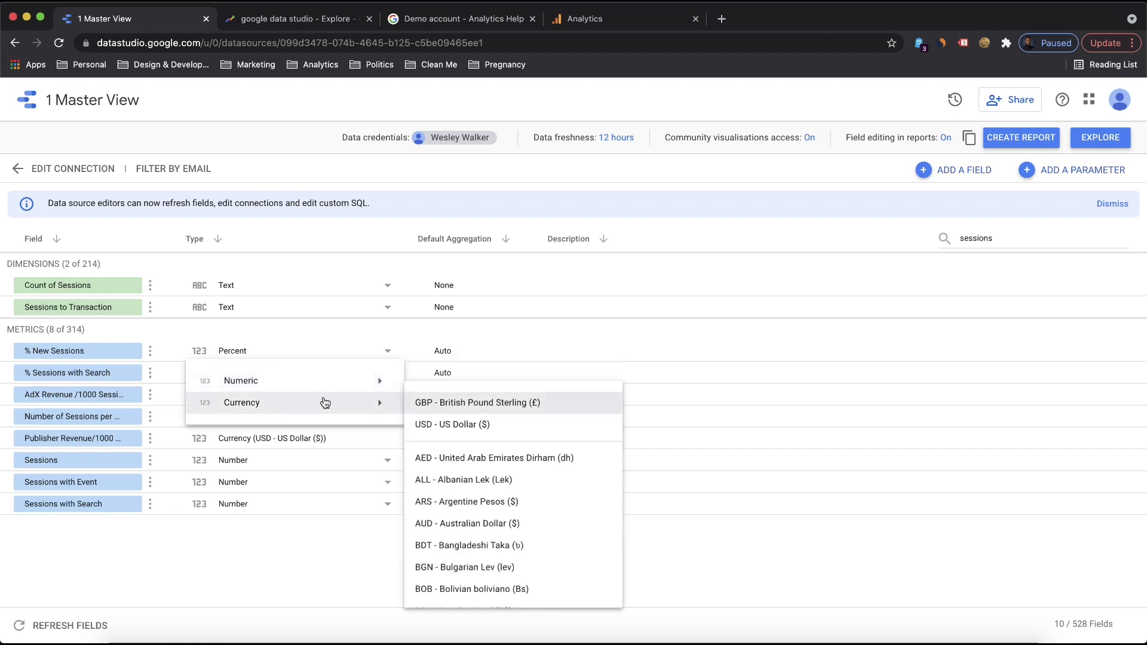
pyautogui.click(246, 554)
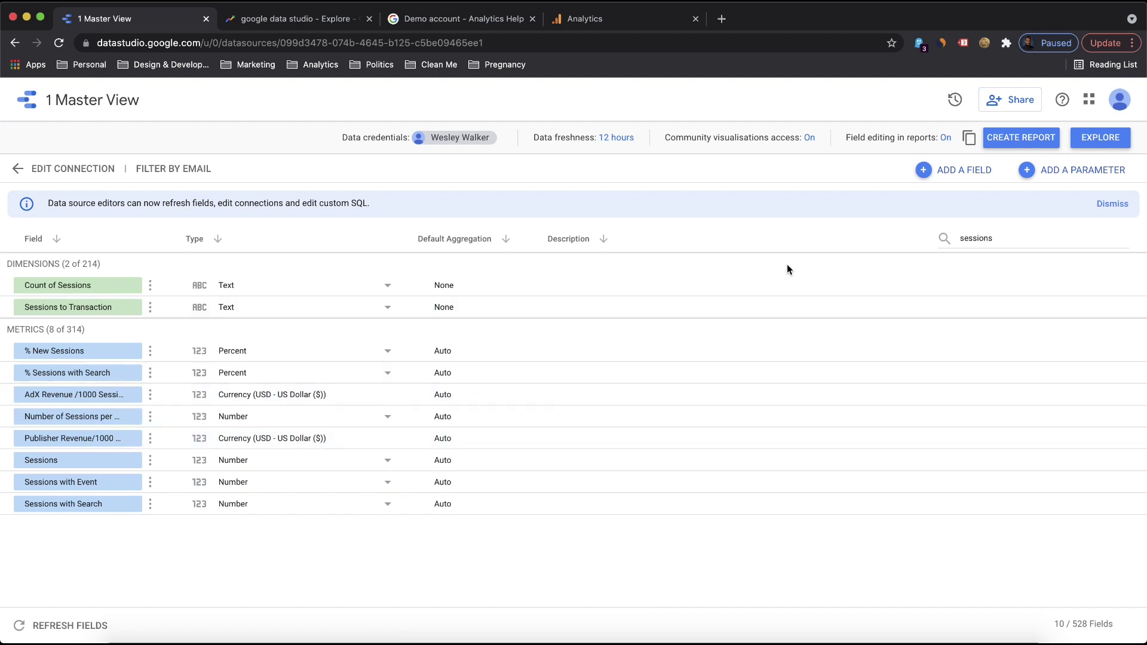
pyautogui.doubleClick(1066, 231)
pyautogui.press('BackSpace')
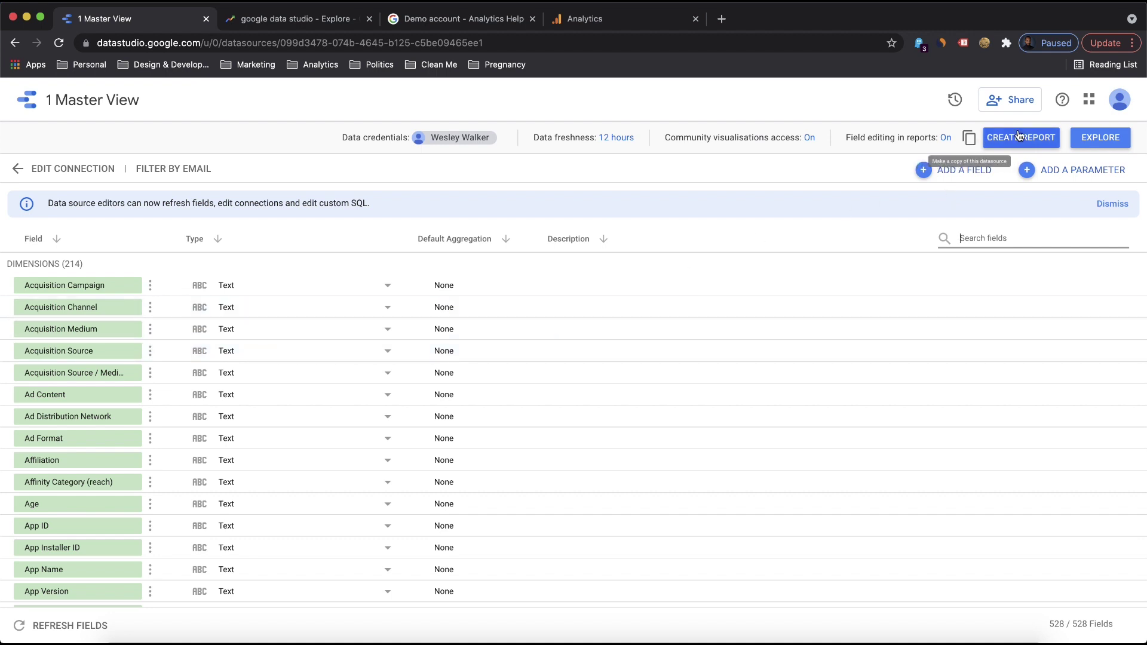
# Step: Explore the data source and replace the table's Page Title dimension with Default Channel Grouping
pyautogui.click(1096, 139)
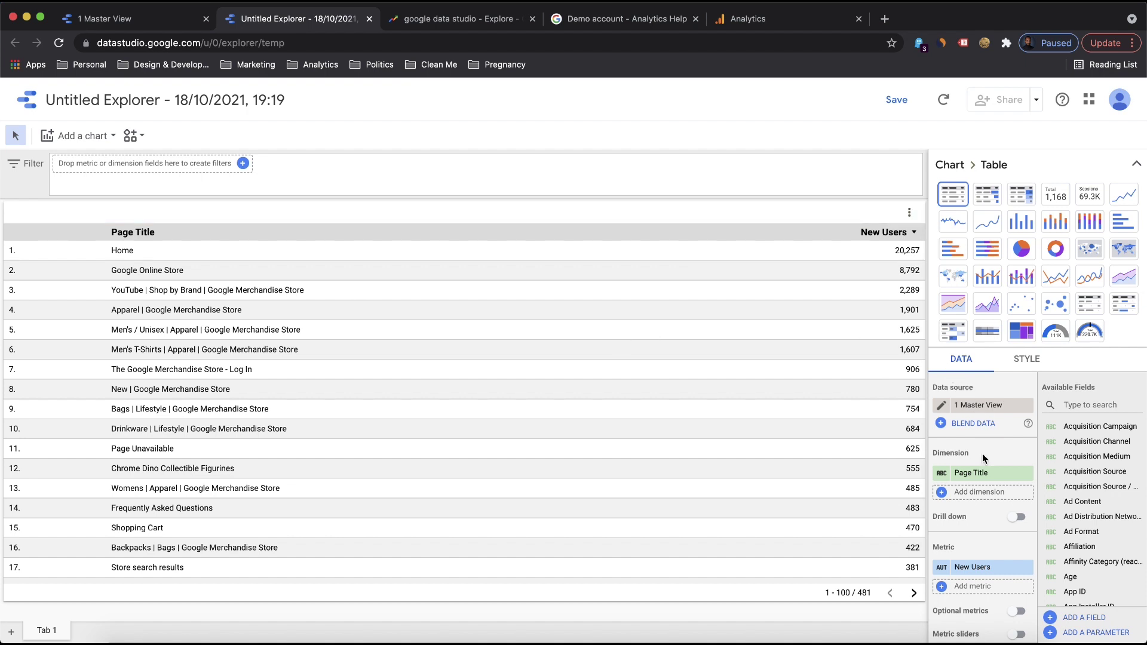
pyautogui.scroll(-2, 982, 454)
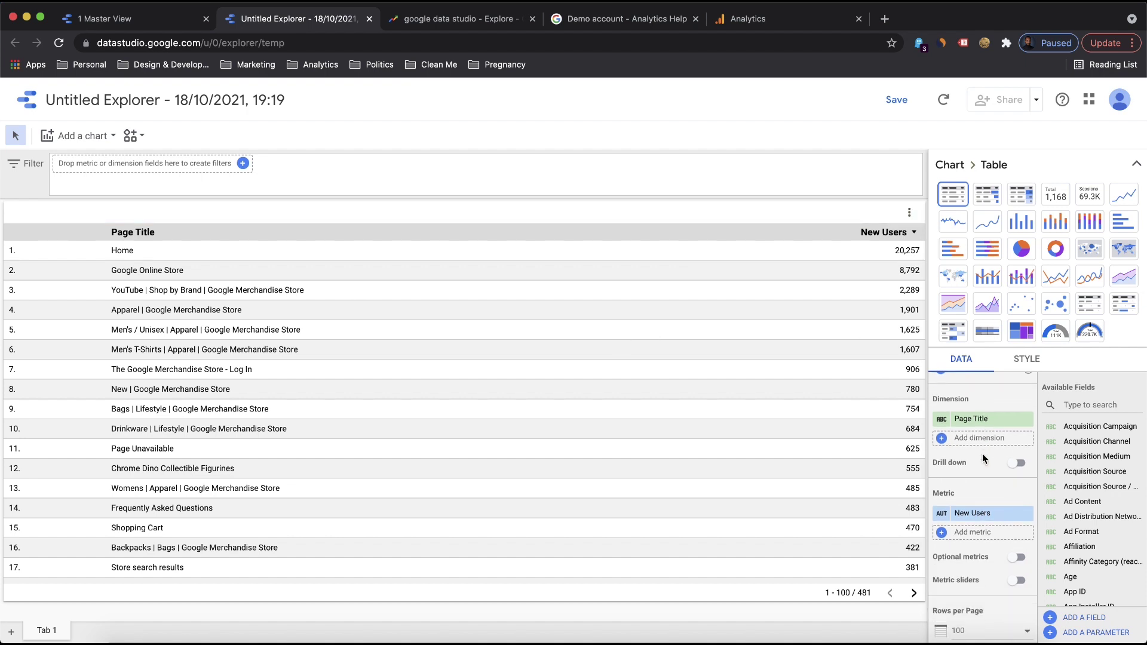
pyautogui.click(1083, 402)
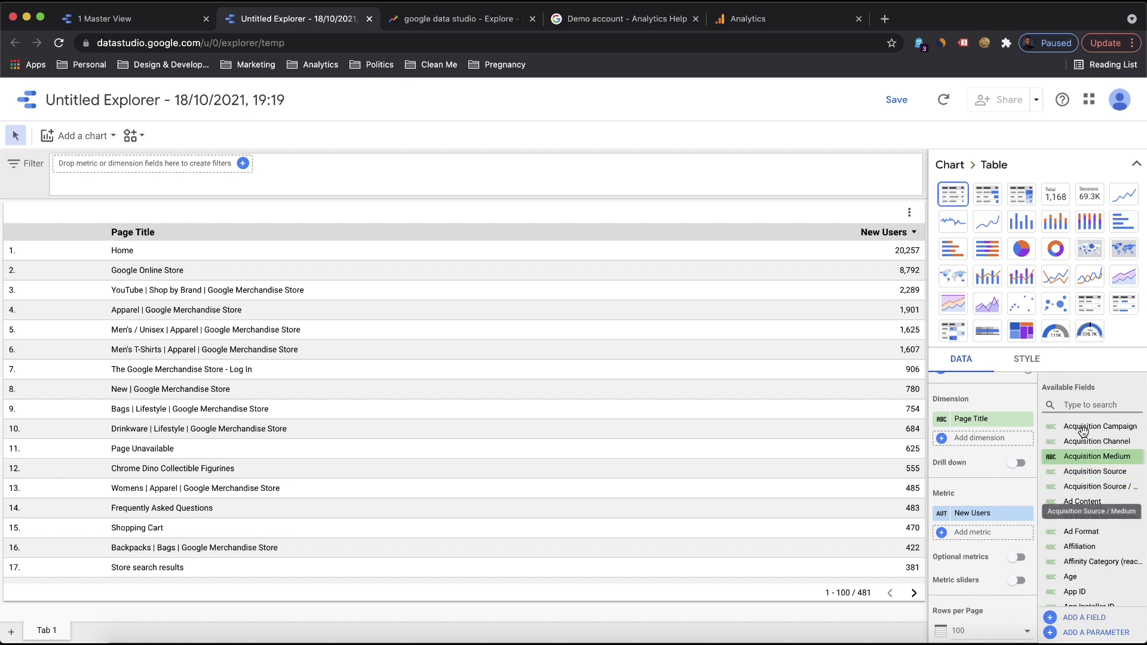
pyautogui.write('channel')
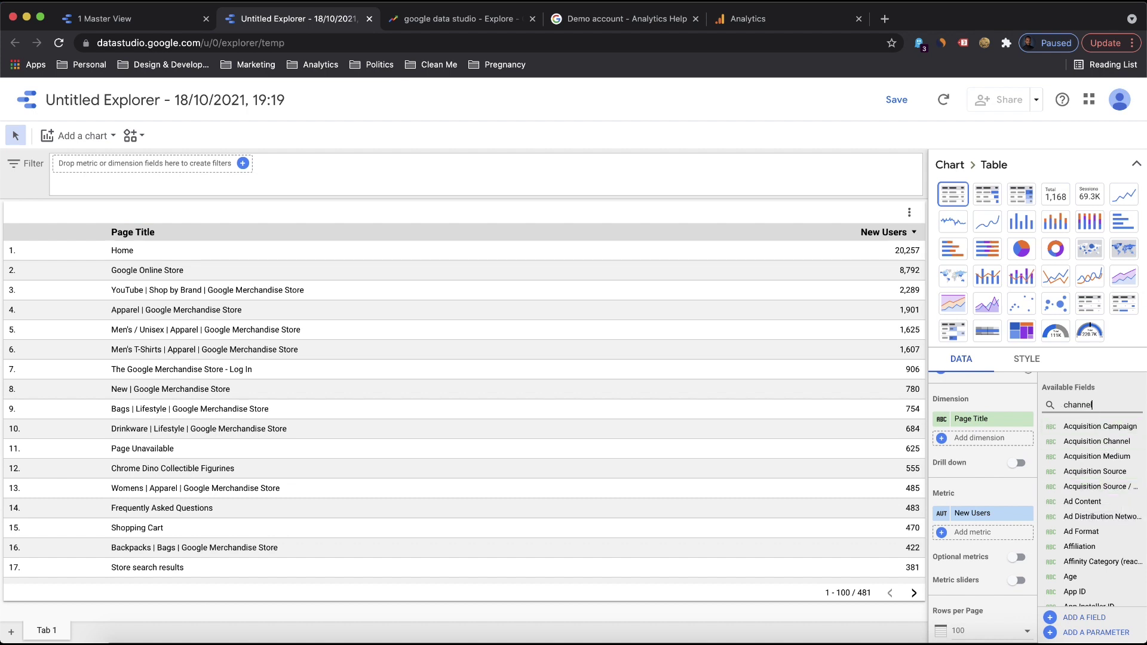
pyautogui.moveTo(1099, 441); pyautogui.dragTo(983, 418)
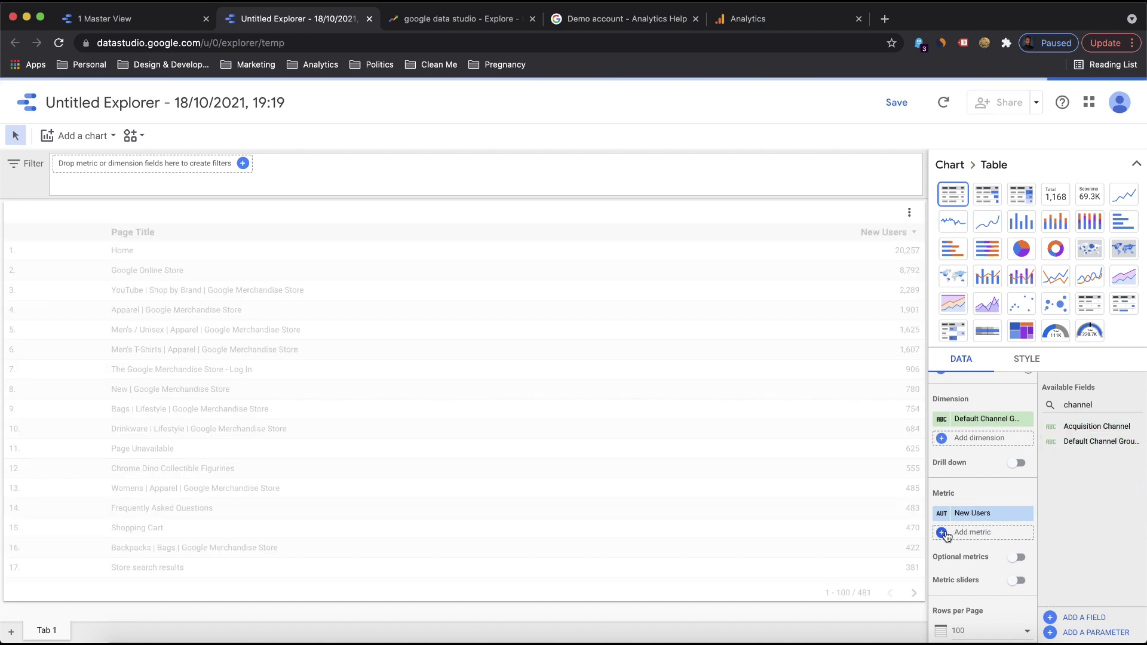
# Step: Add the Transactions metric to the explorer table alongside New Users
pyautogui.click(969, 515)
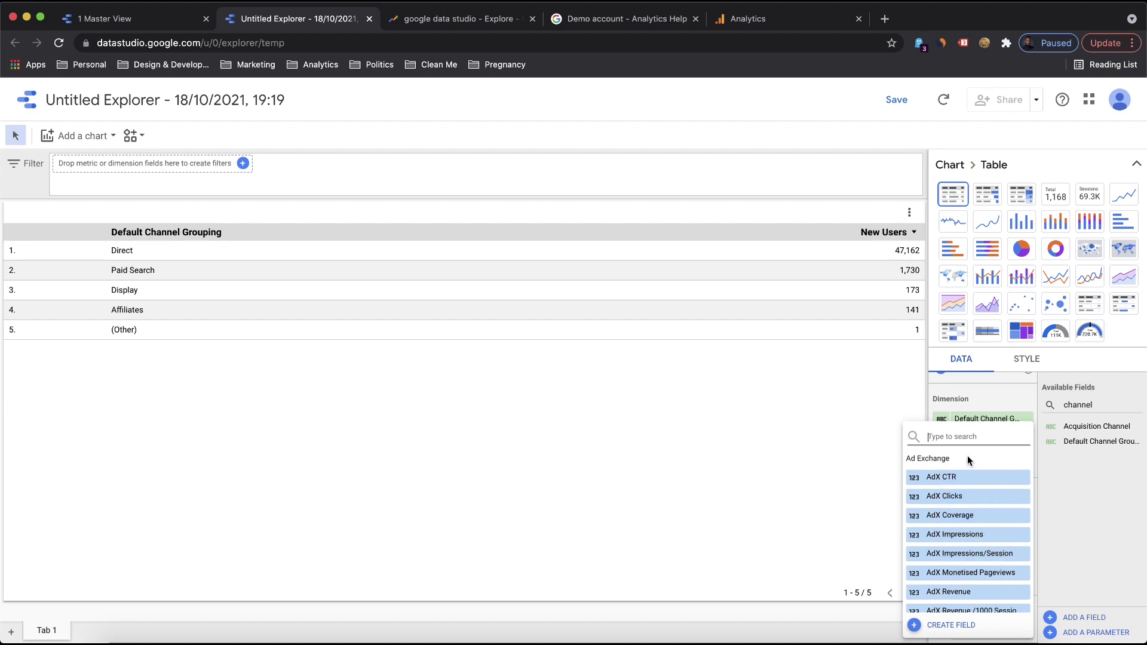
pyautogui.write('transa')
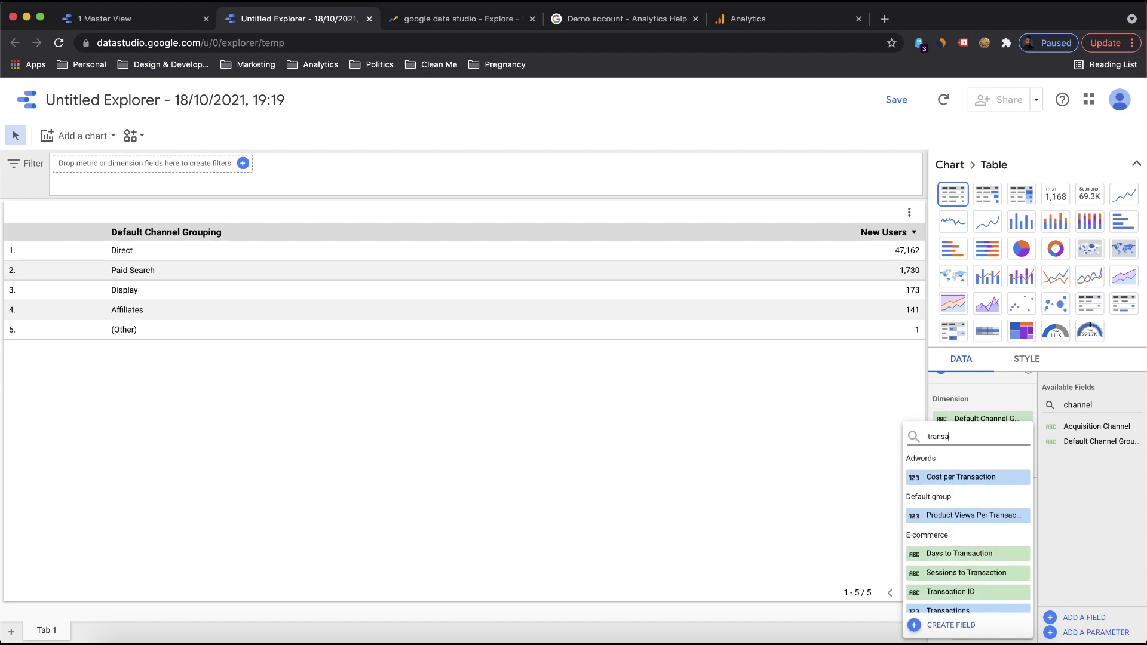
pyautogui.write('ctiomns')
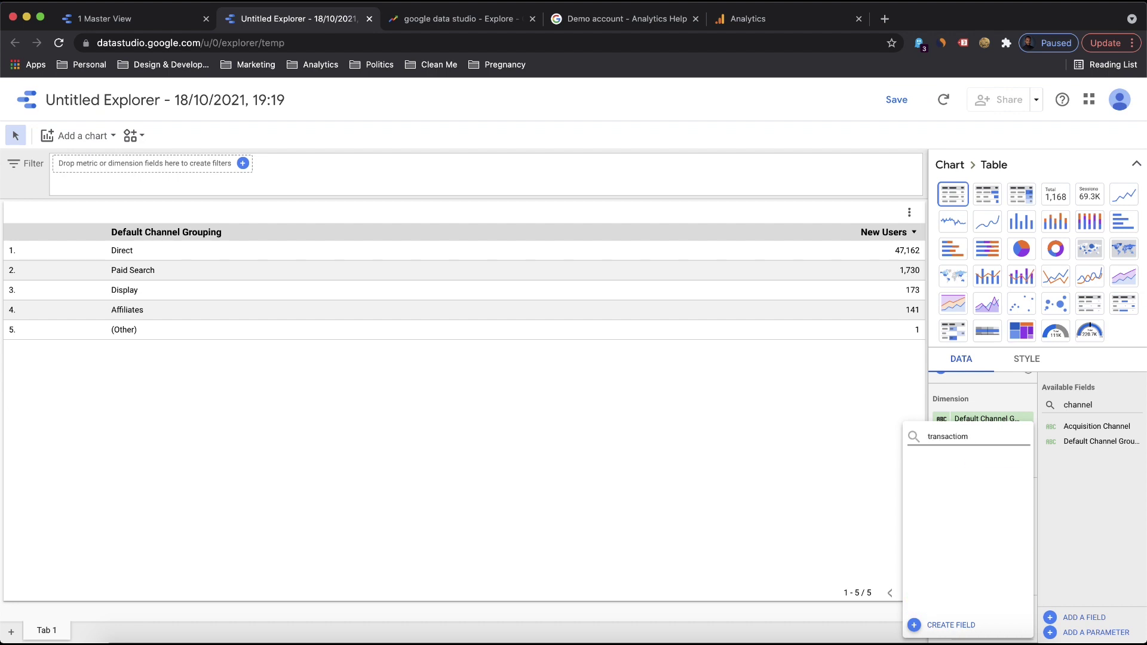
pyautogui.press('BackSpace')
pyautogui.write('ns')
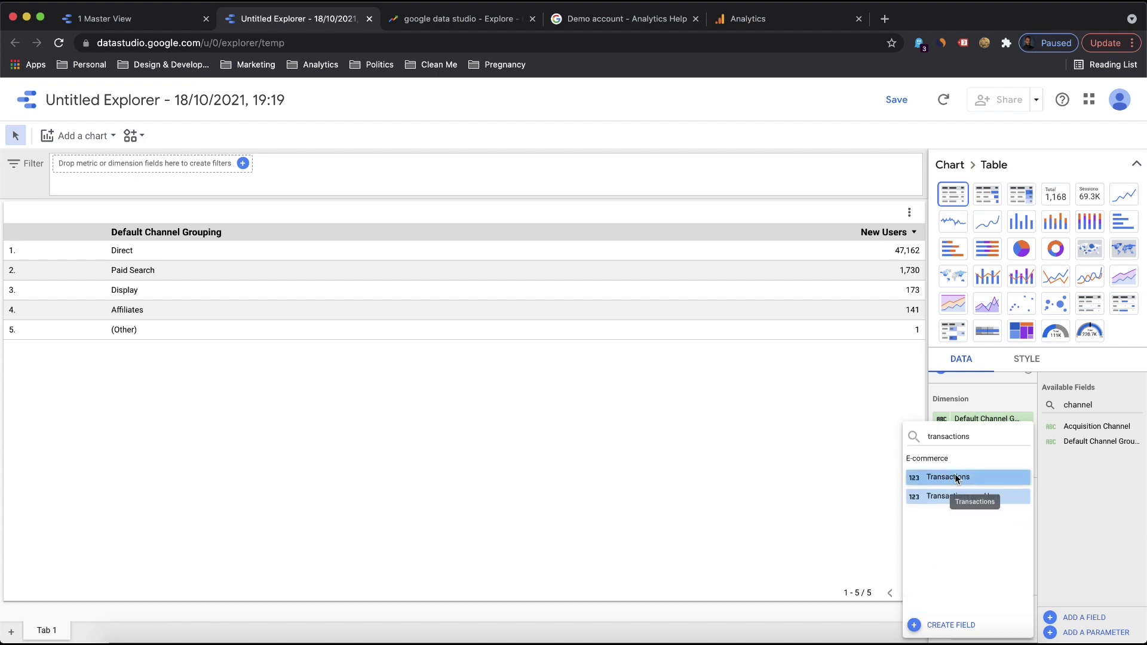
pyautogui.click(957, 478)
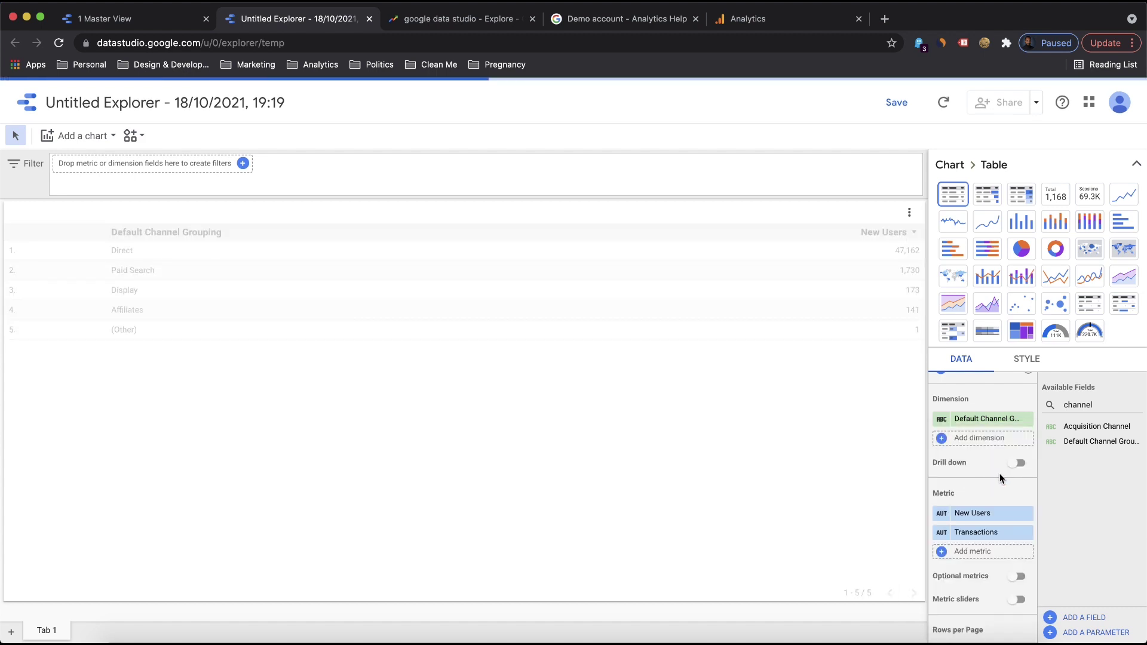
# Step: Add the E-commerce Conversion Rate metric to the explorer table
pyautogui.click(942, 551)
pyautogui.write('conve')
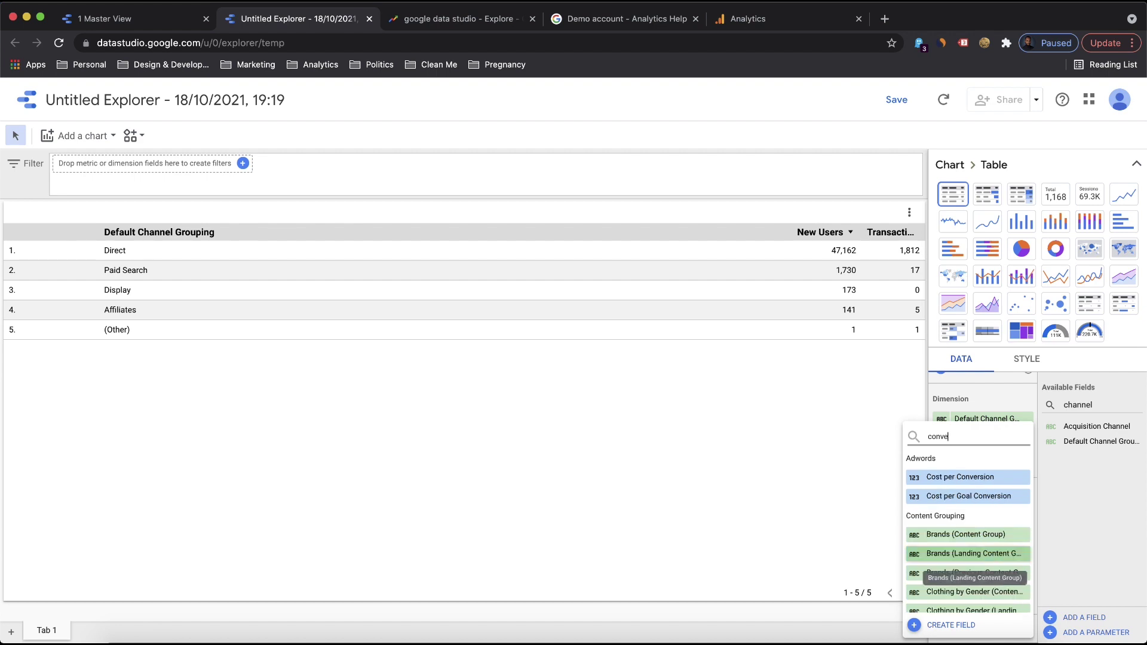
pyautogui.write('rsion')
pyautogui.scroll(-1, 968, 561)
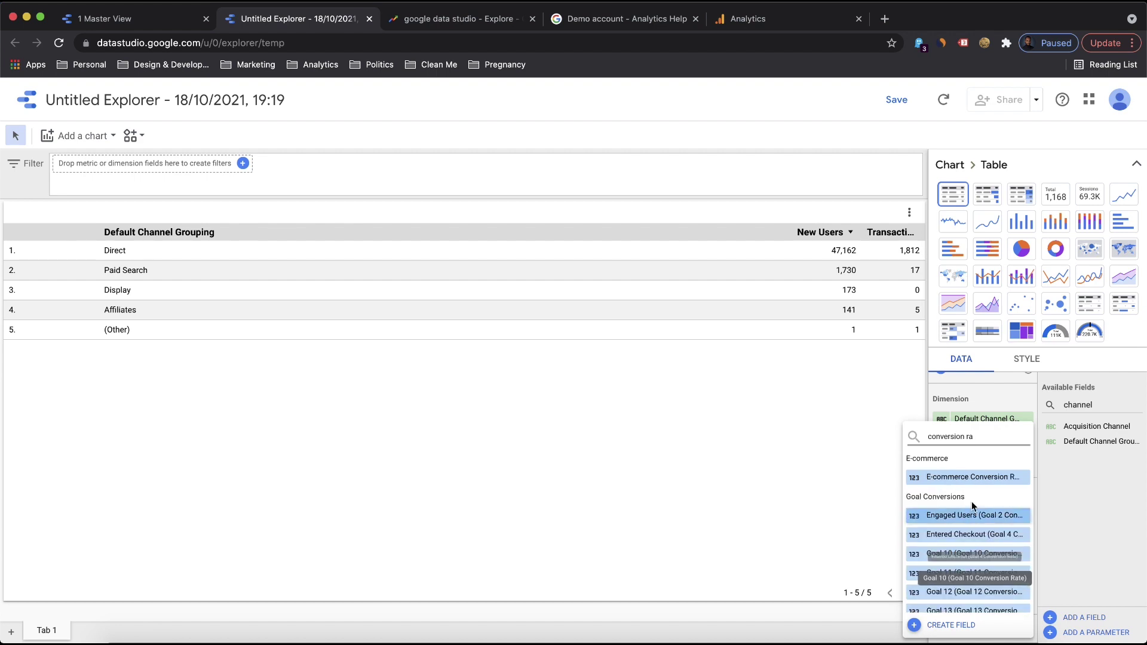
pyautogui.click(975, 478)
pyautogui.scroll(-5, 995, 486)
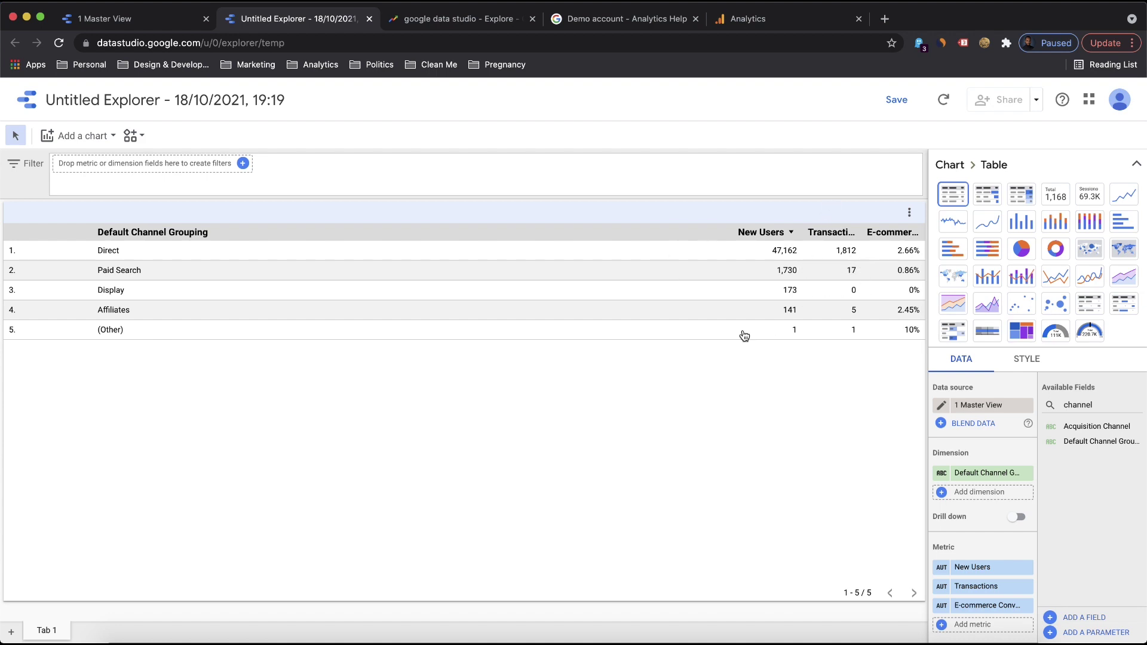
# Step: Remove the Default Channel Grouping dimension from the table and look through the full list of available fields
pyautogui.click(1025, 473)
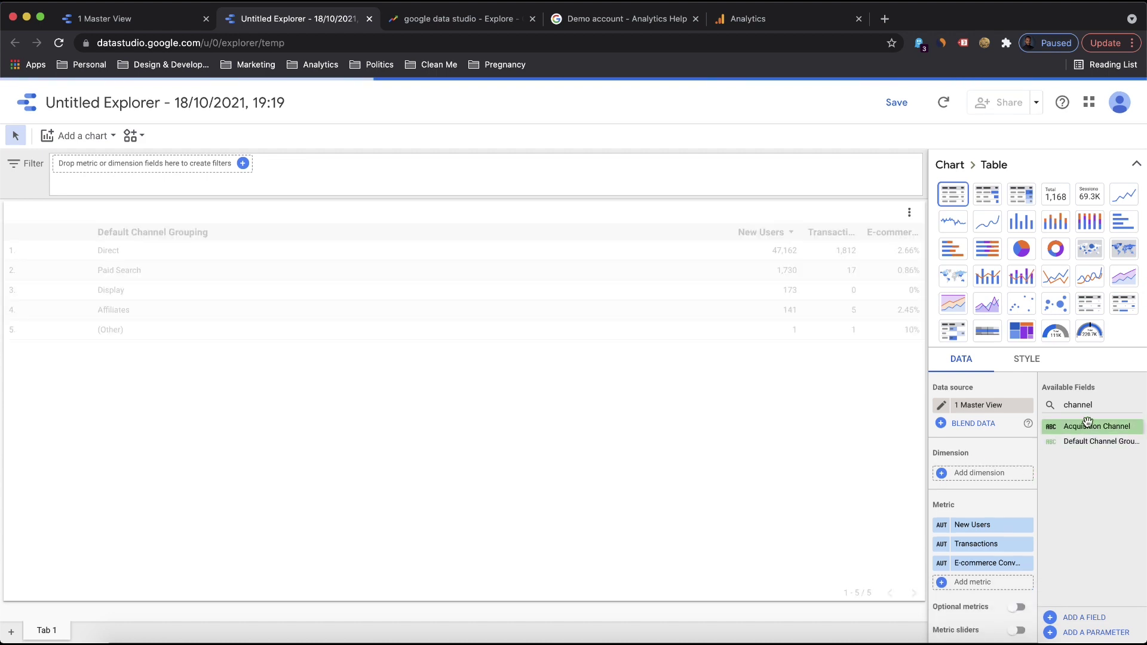
pyautogui.doubleClick(1094, 407)
pyautogui.press('BackSpace')
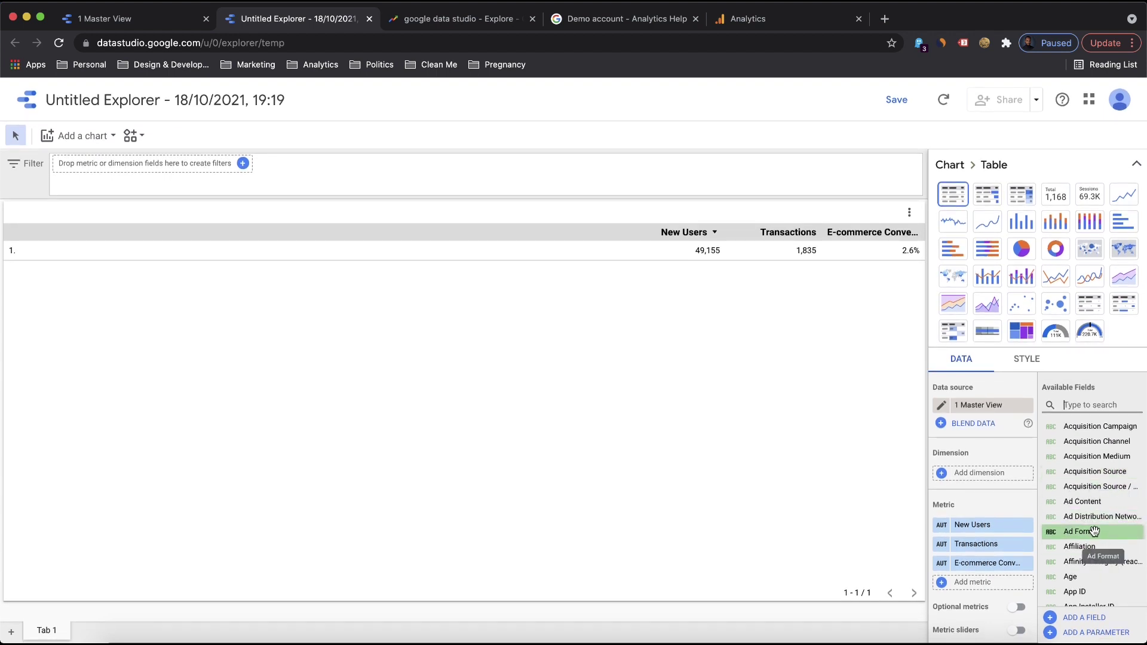
pyautogui.scroll(-5, 1094, 531)
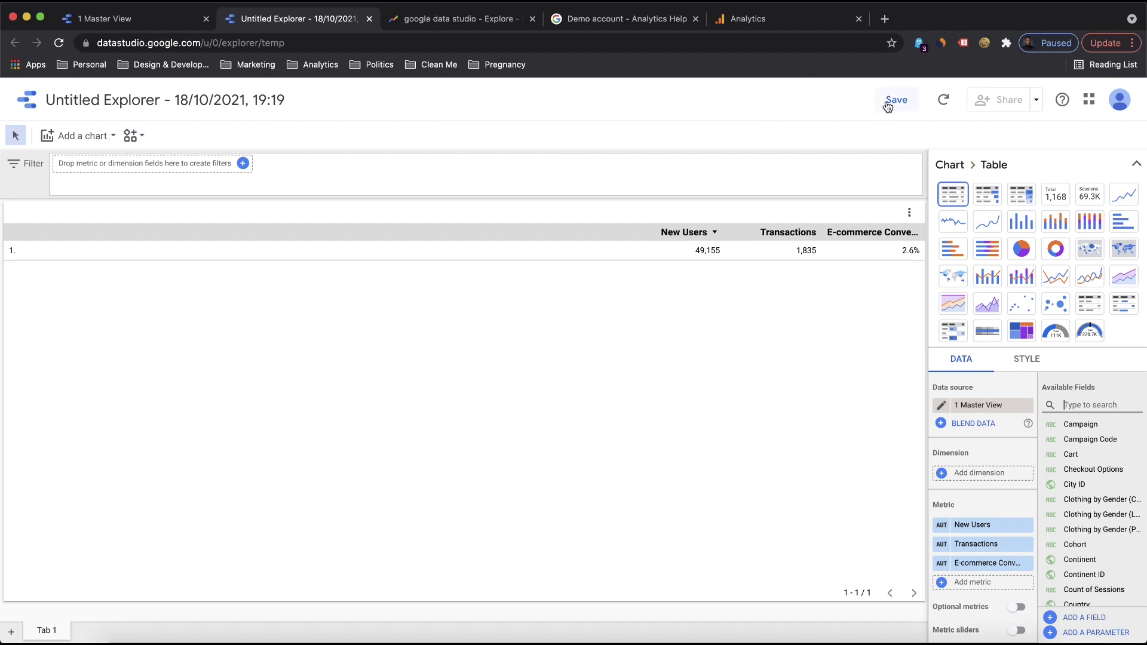
# Step: Return to the Data Studio home page, discarding the unsaved explorer, and create a blank report
pyautogui.click(30, 102)
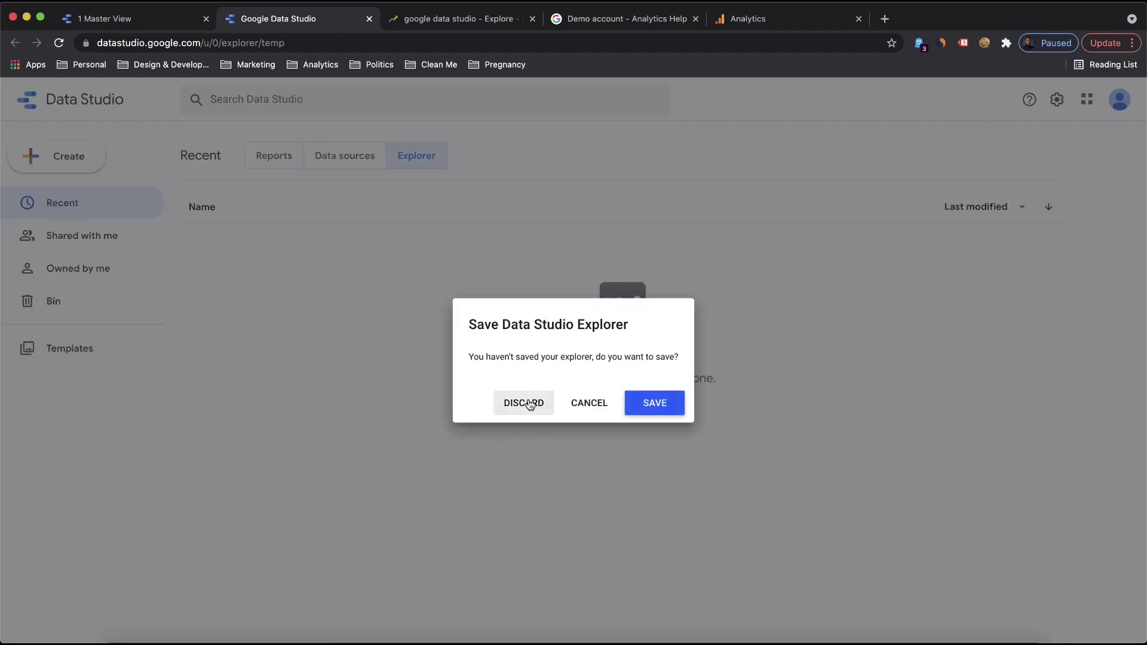
pyautogui.click(529, 404)
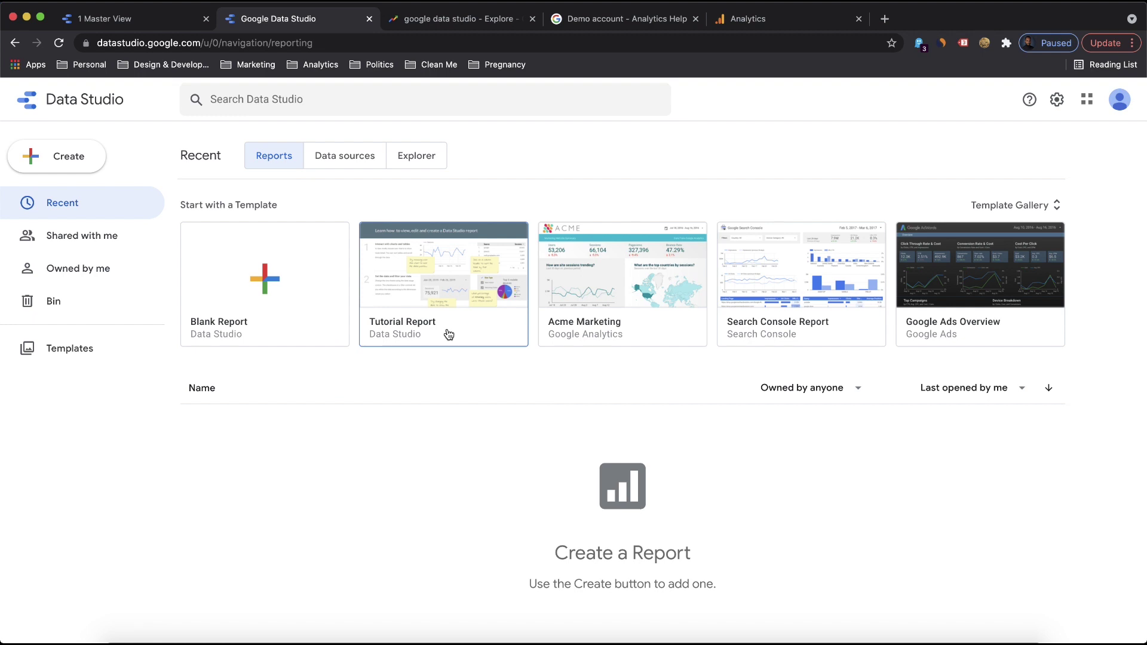
pyautogui.click(273, 291)
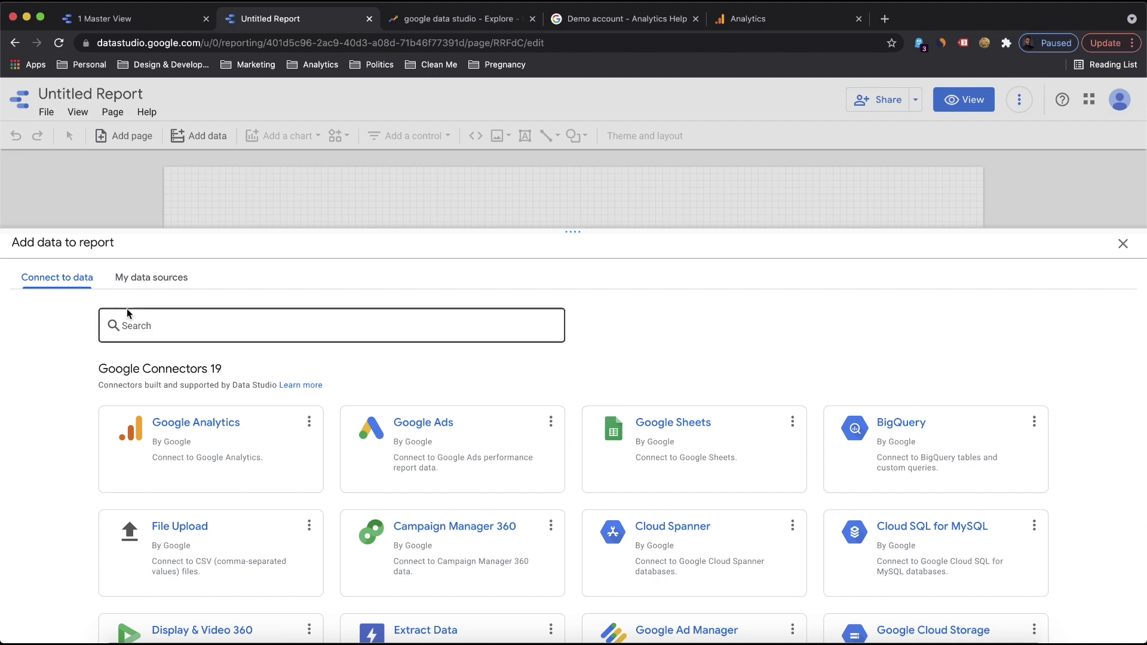
# Step: Add the existing 1 Master View data source to the report and turn off future showings of the add-data notice
pyautogui.click(131, 277)
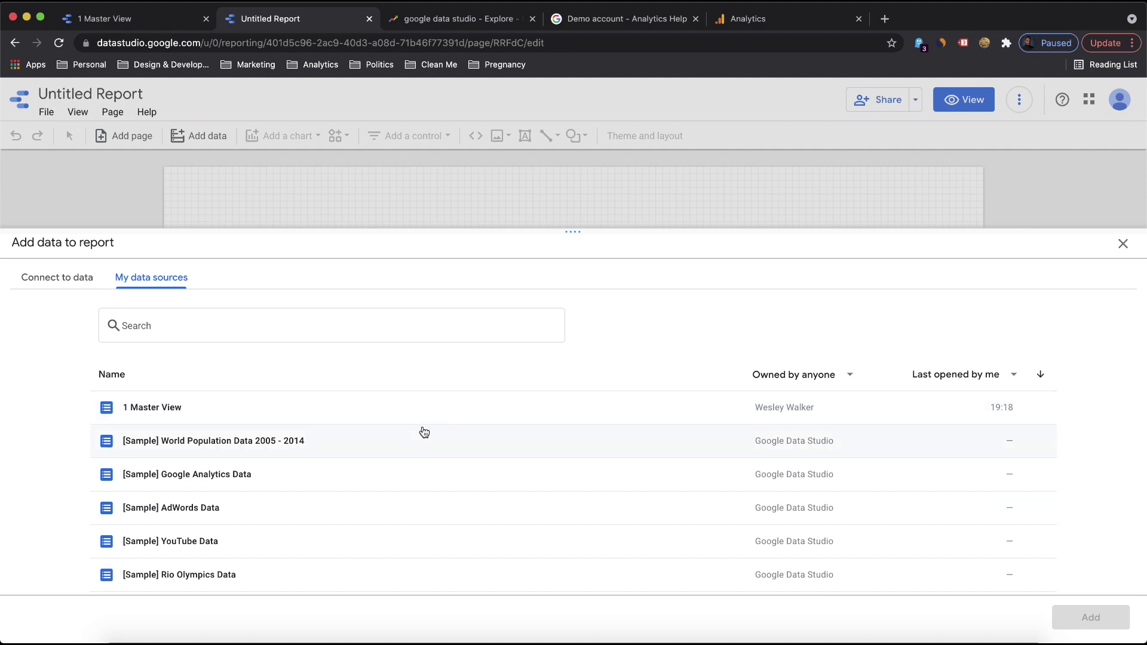
pyautogui.scroll(-5, 374, 535)
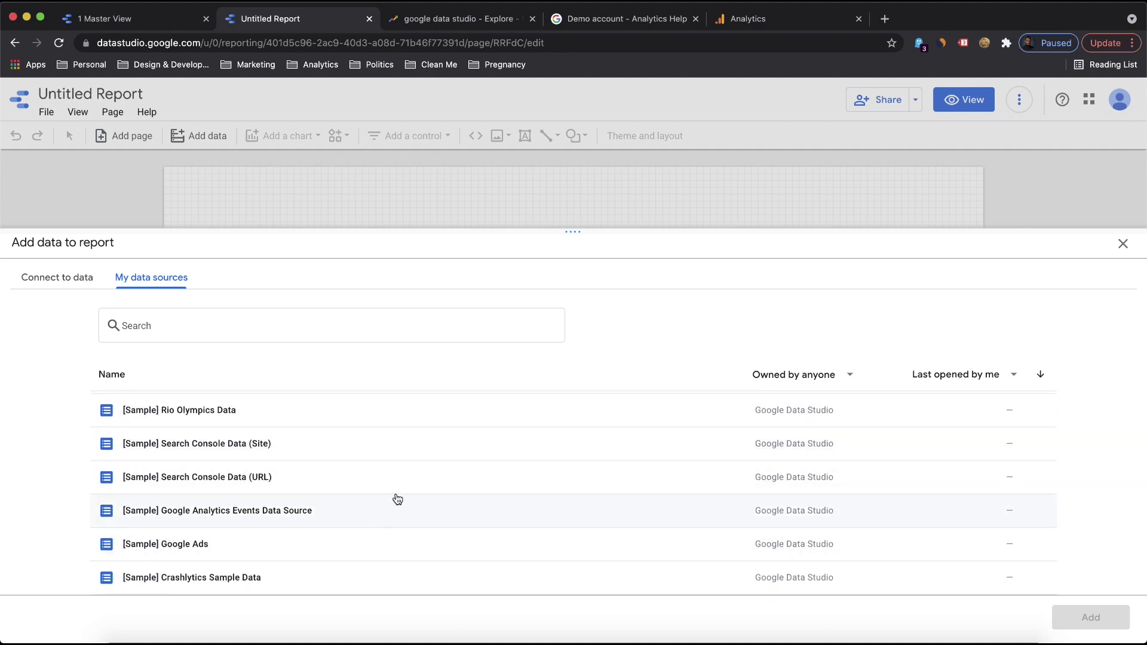
pyautogui.scroll(5, 397, 499)
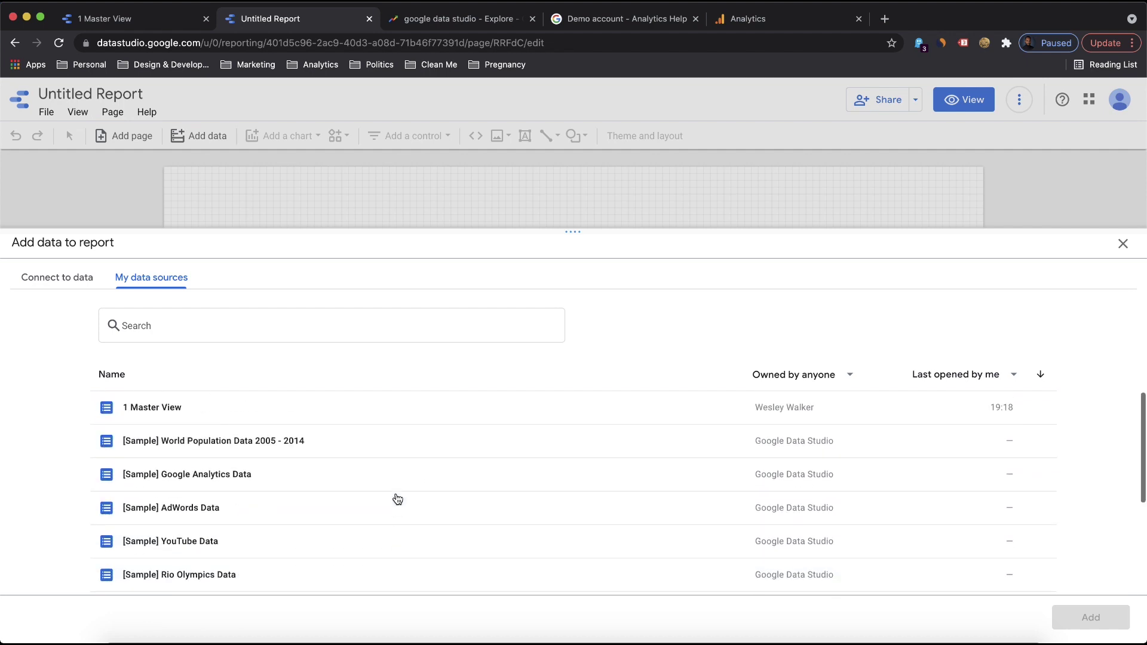
pyautogui.click(326, 420)
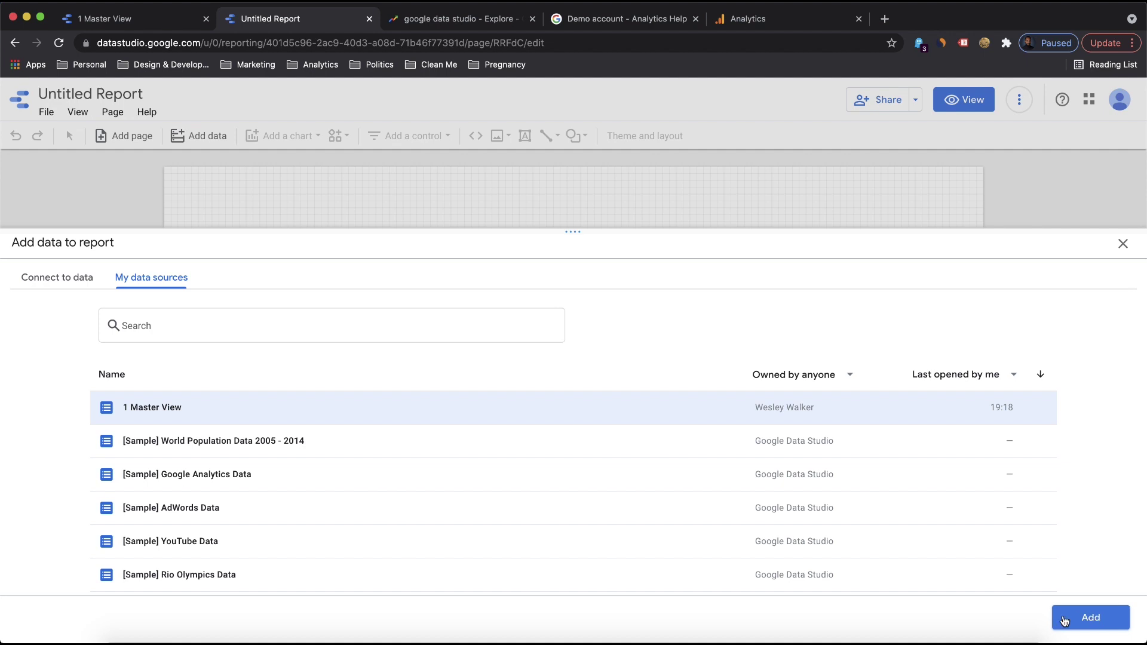
pyautogui.click(1085, 619)
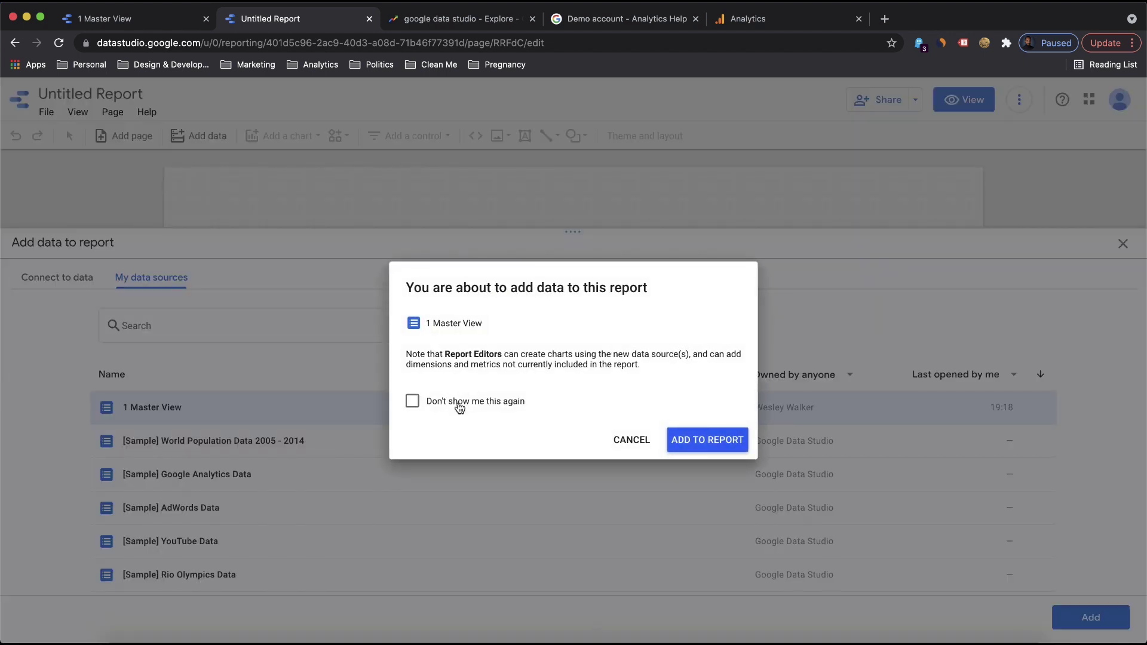
pyautogui.click(460, 403)
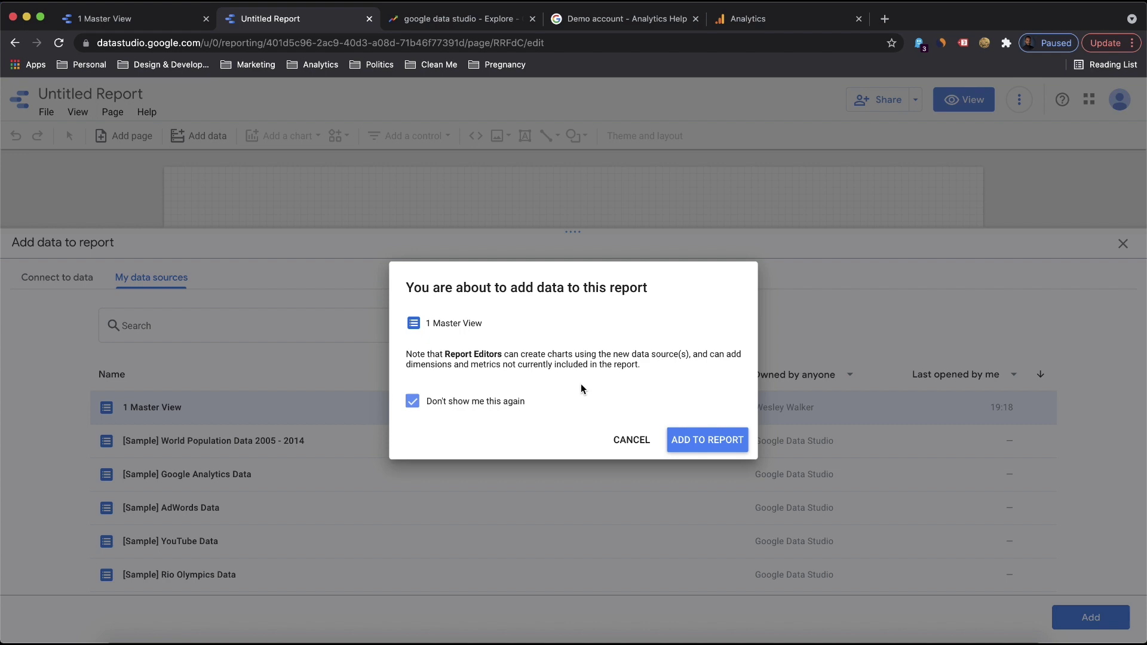
pyautogui.click(705, 440)
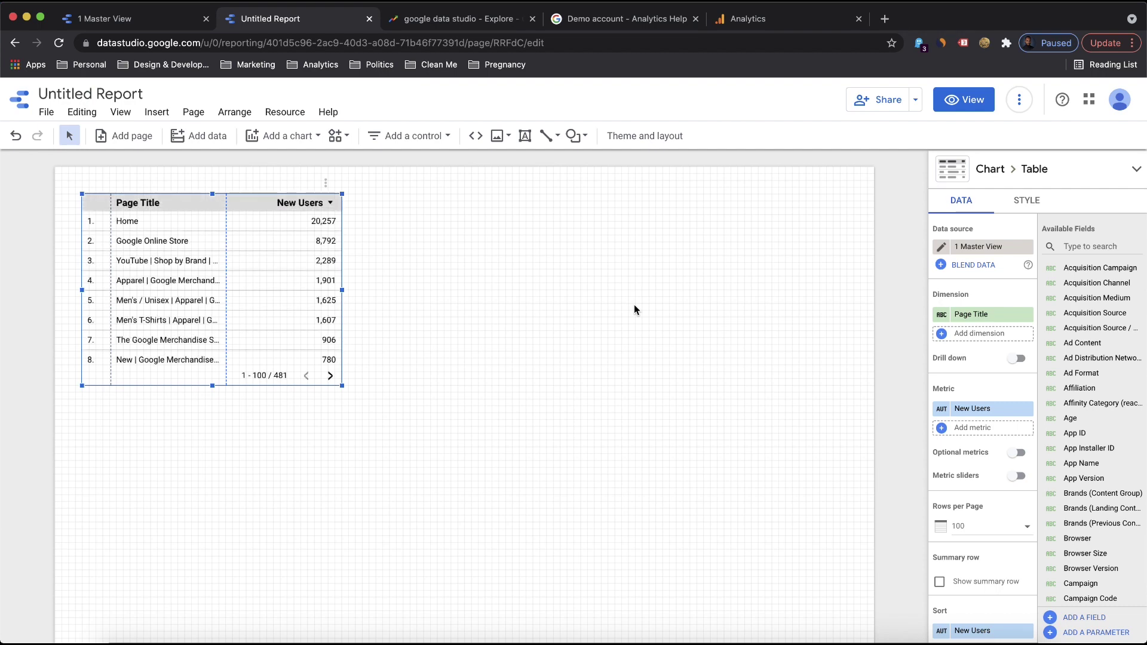
pyautogui.click(553, 311)
pyautogui.scroll(-3, 553, 311)
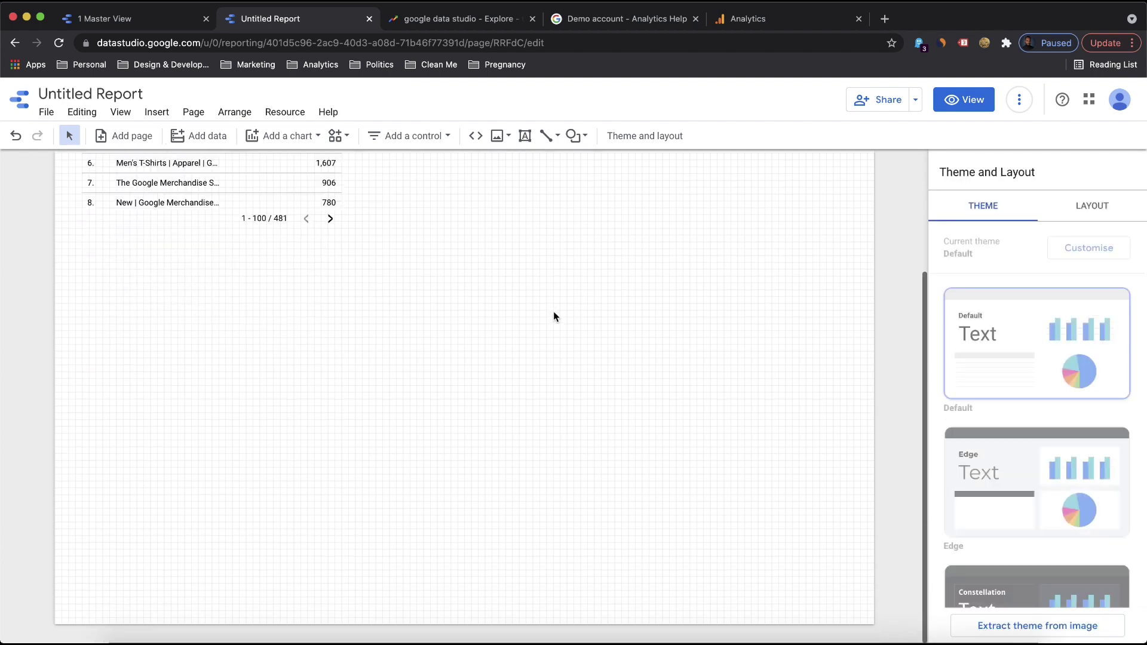
pyautogui.scroll(3, 553, 317)
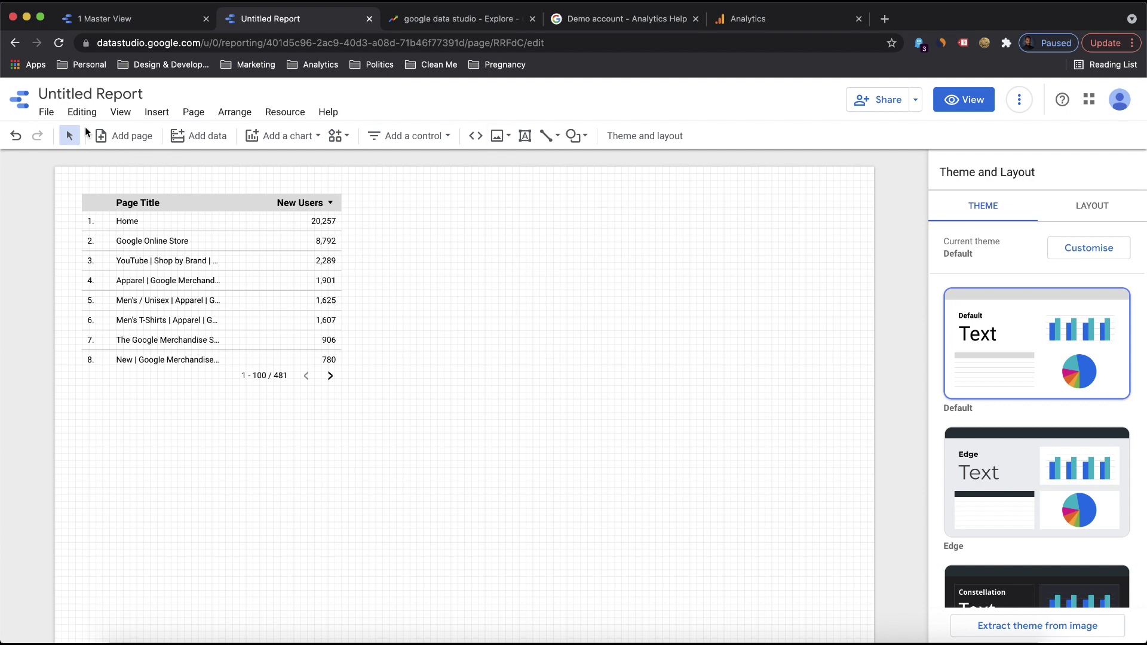
# Step: Open the report's sharing settings and examine the permission levels available for invited people
pyautogui.click(46, 112)
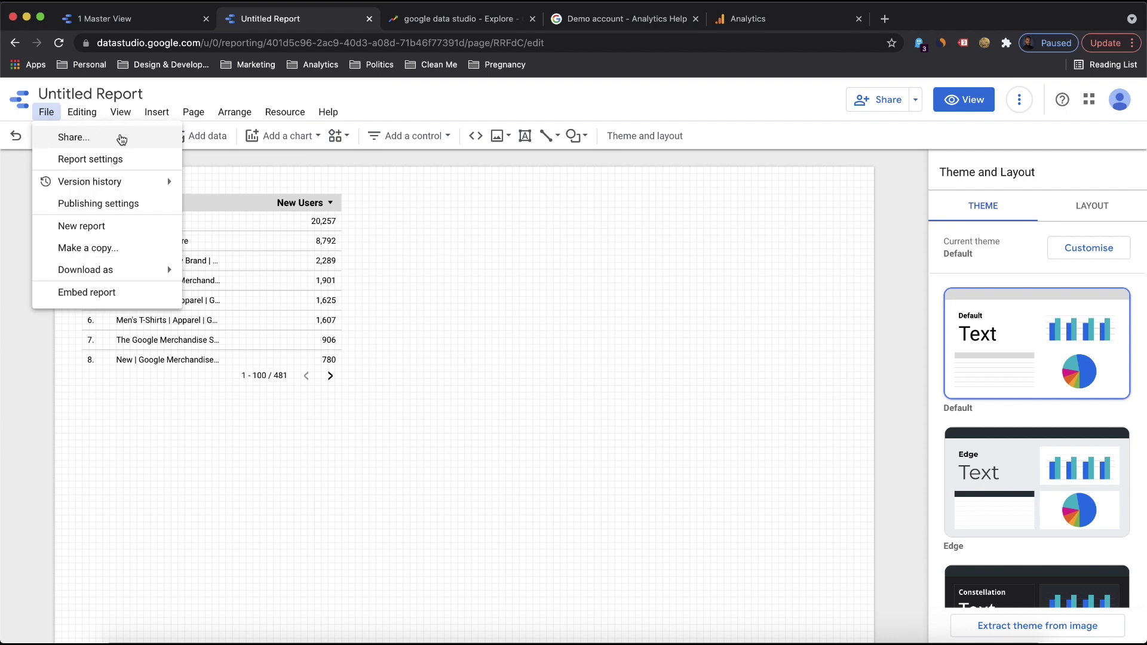
pyautogui.click(94, 137)
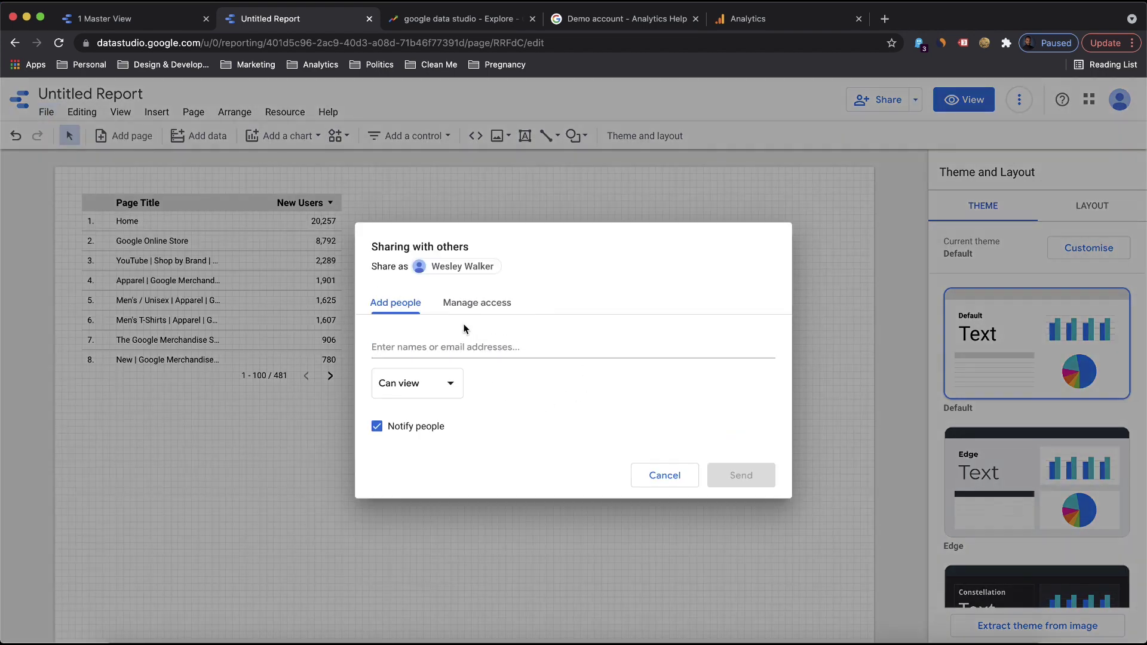
pyautogui.click(445, 347)
pyautogui.click(429, 386)
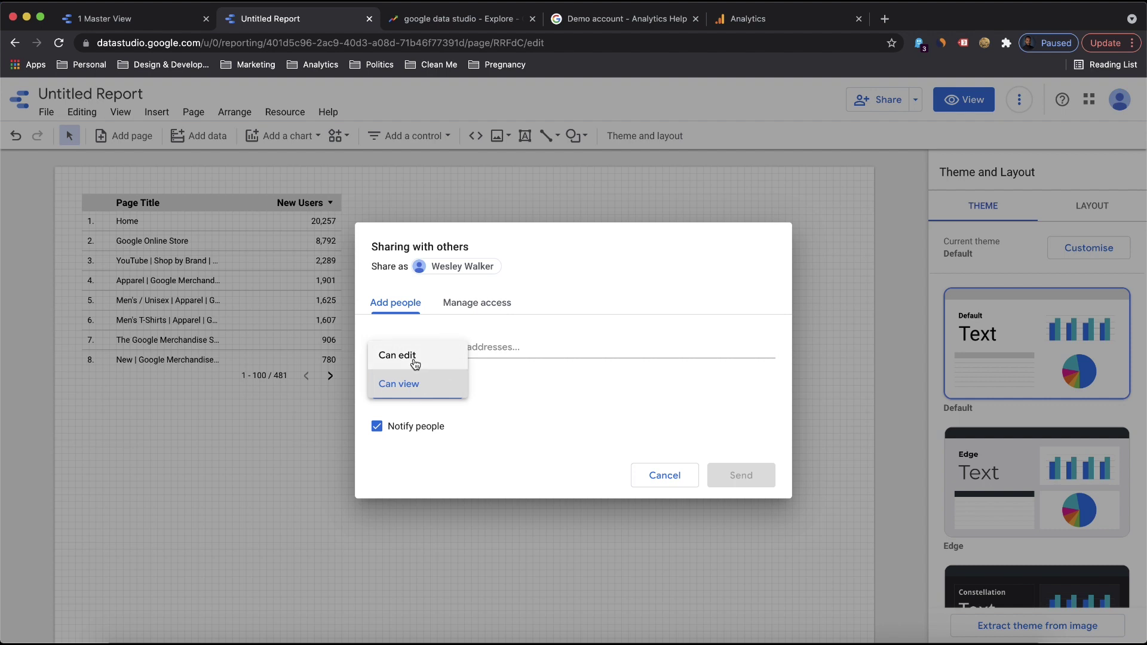
pyautogui.click(493, 412)
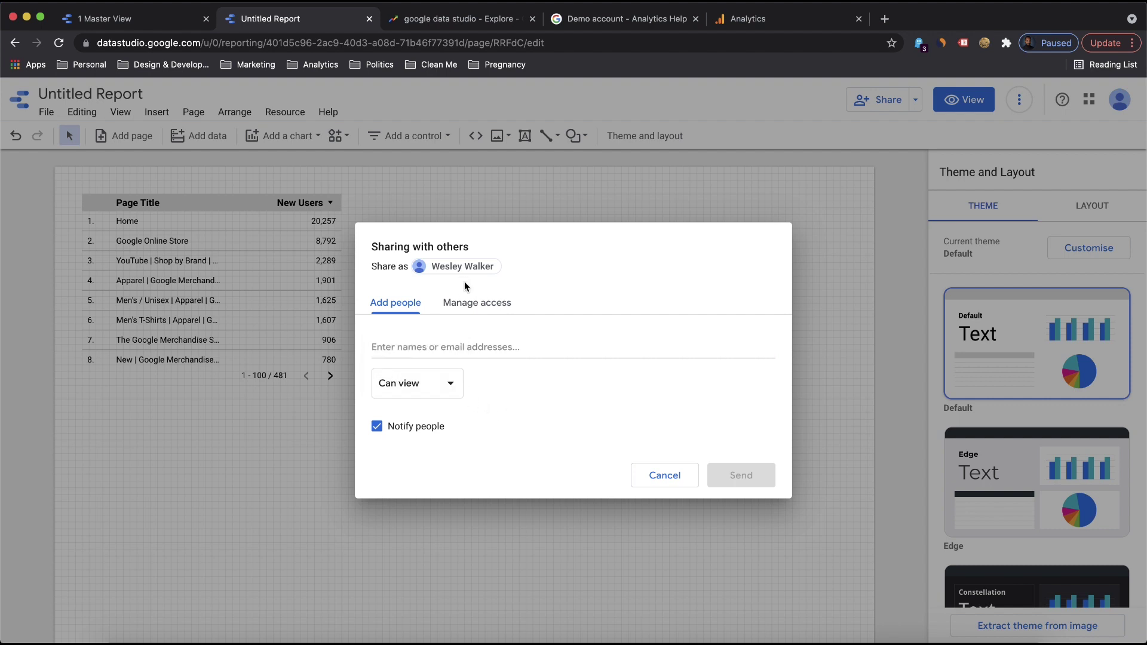
# Step: Examine the link-sharing options under the report's access management and close the sharing settings
pyautogui.click(464, 301)
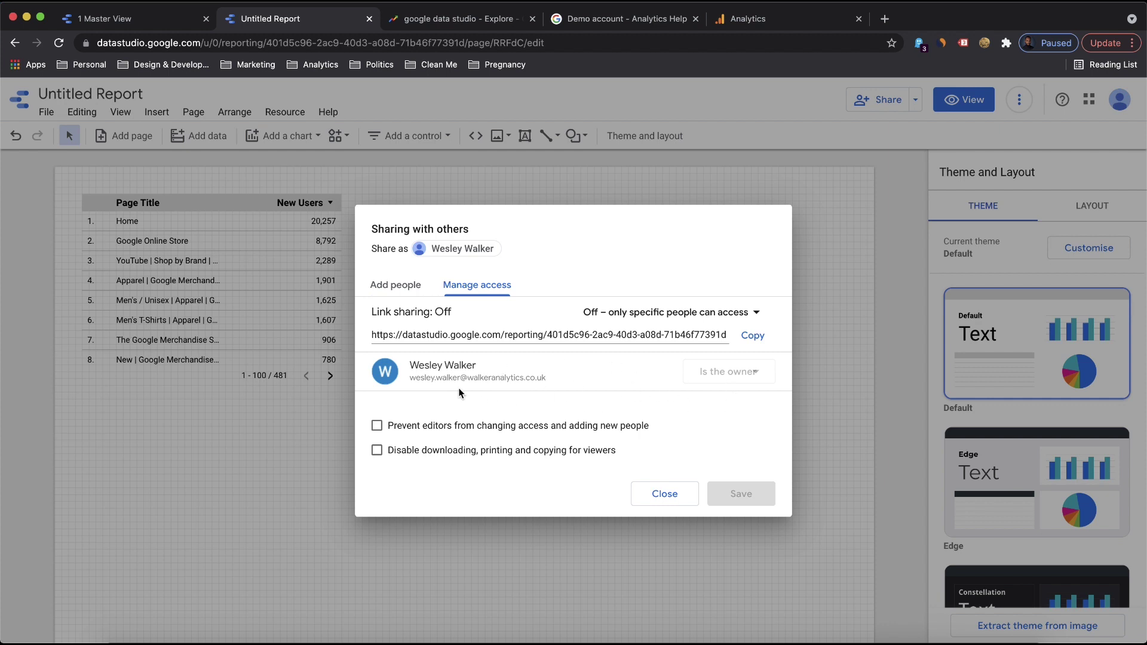
pyautogui.click(663, 313)
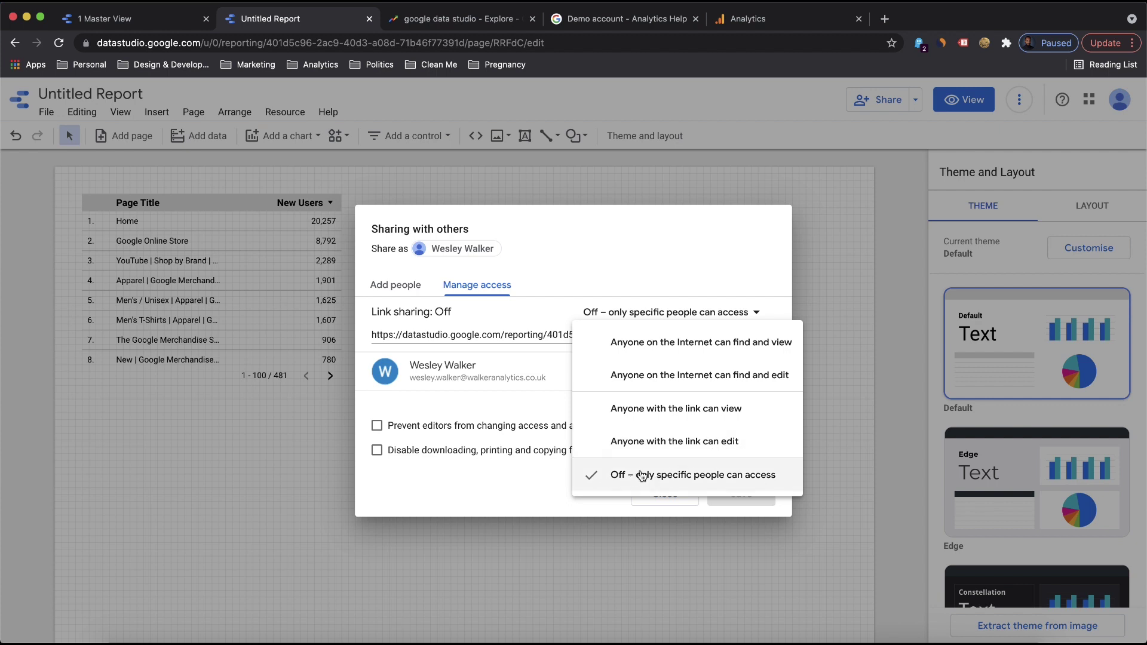
pyautogui.click(538, 482)
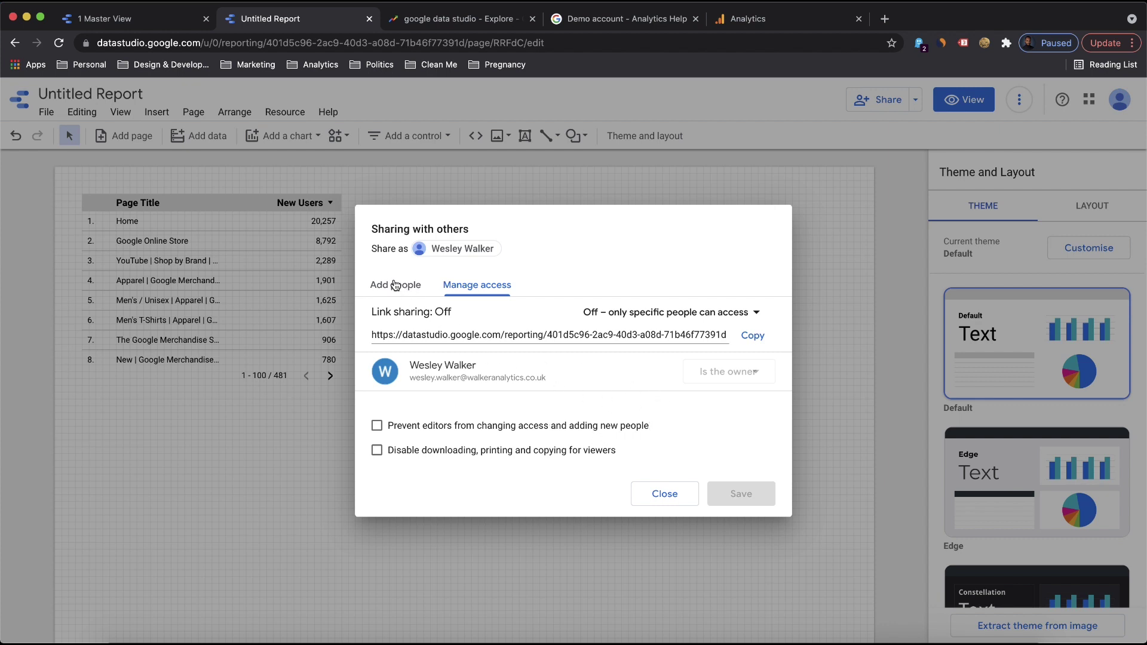
pyautogui.click(657, 494)
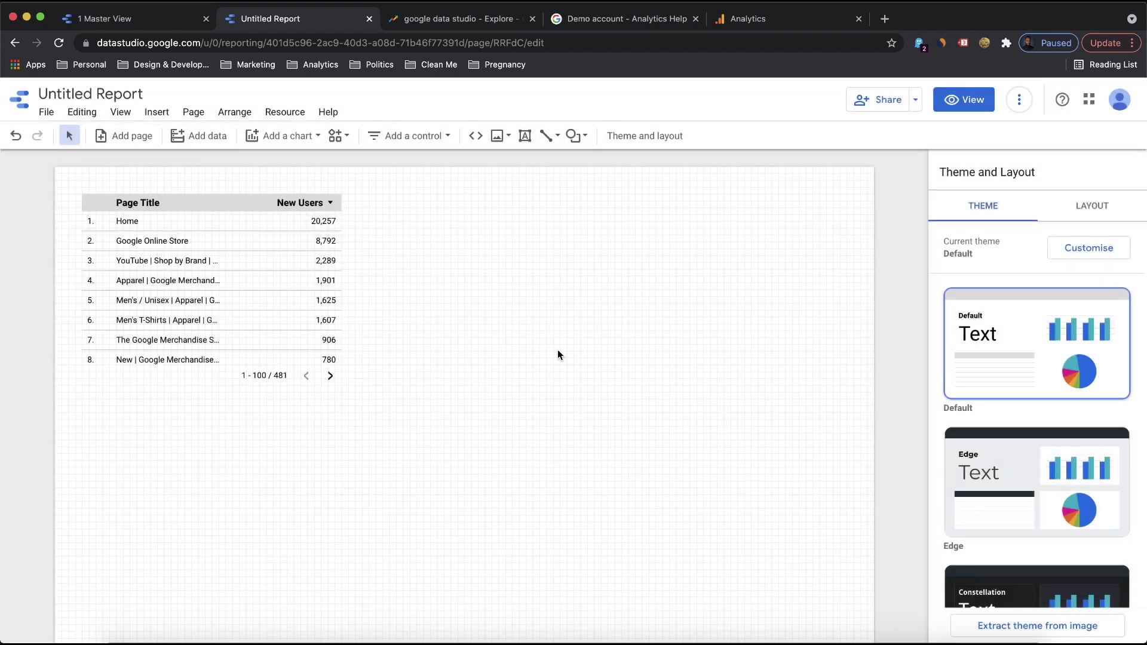
pyautogui.click(883, 107)
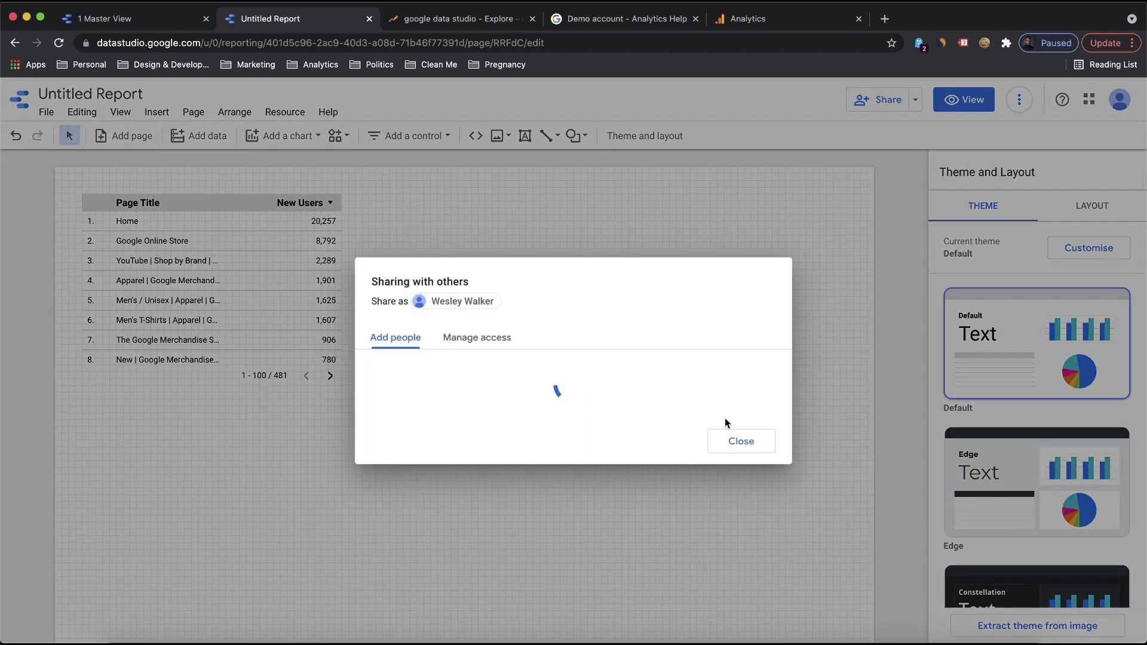
pyautogui.click(739, 442)
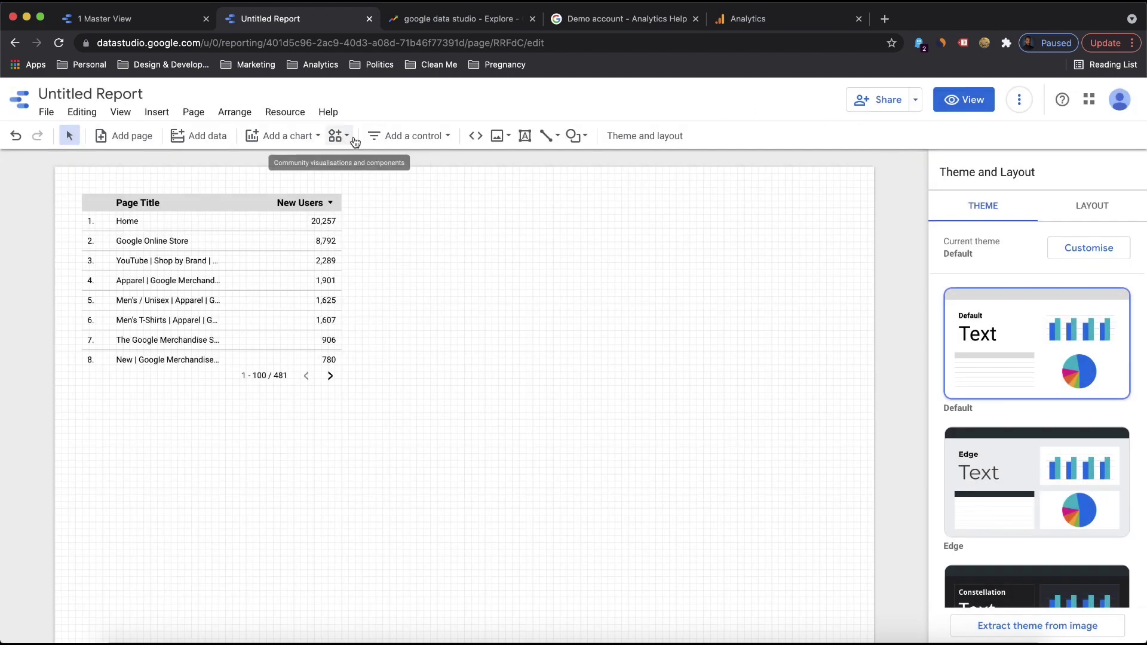
# Step: Set 1 Master View as the report-level data source in the report settings
pyautogui.click(46, 114)
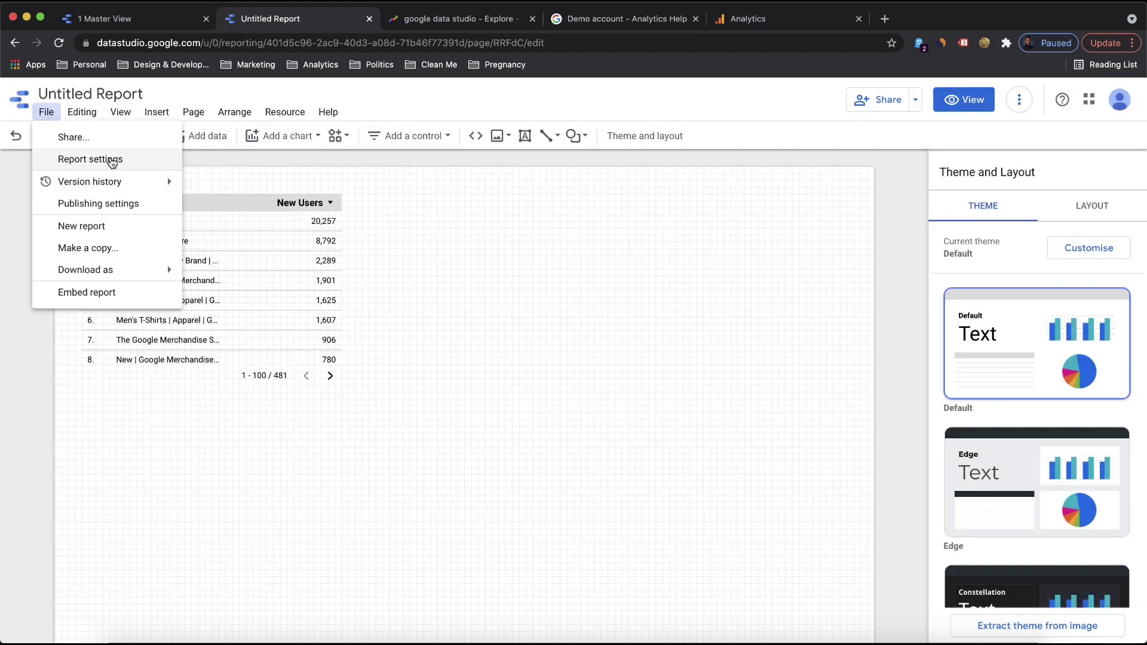
pyautogui.click(111, 160)
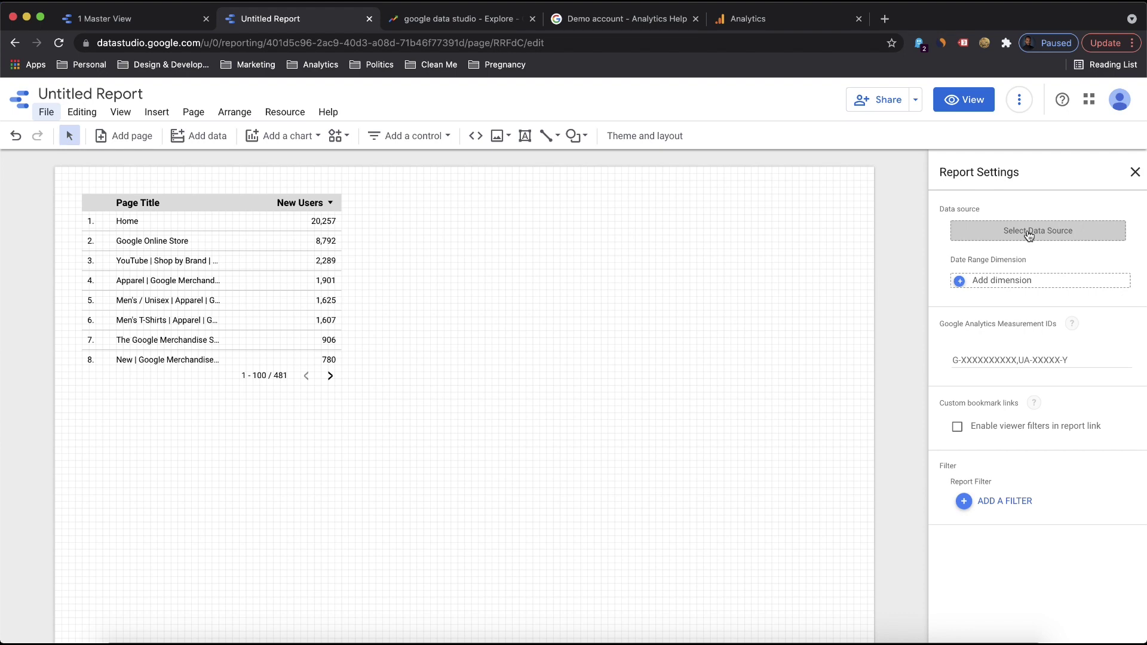
pyautogui.click(1028, 235)
pyautogui.click(1045, 278)
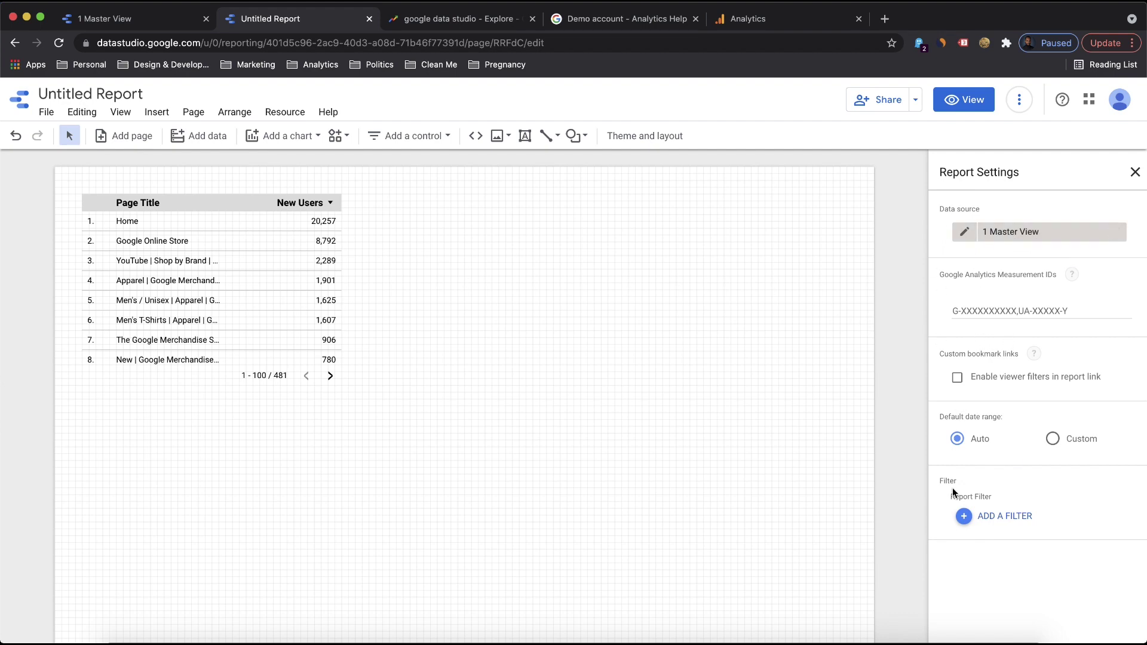
# Step: Draft a report filter that includes only Default Channel Grouping equal to Paid Search, and discard it without saving
pyautogui.click(964, 516)
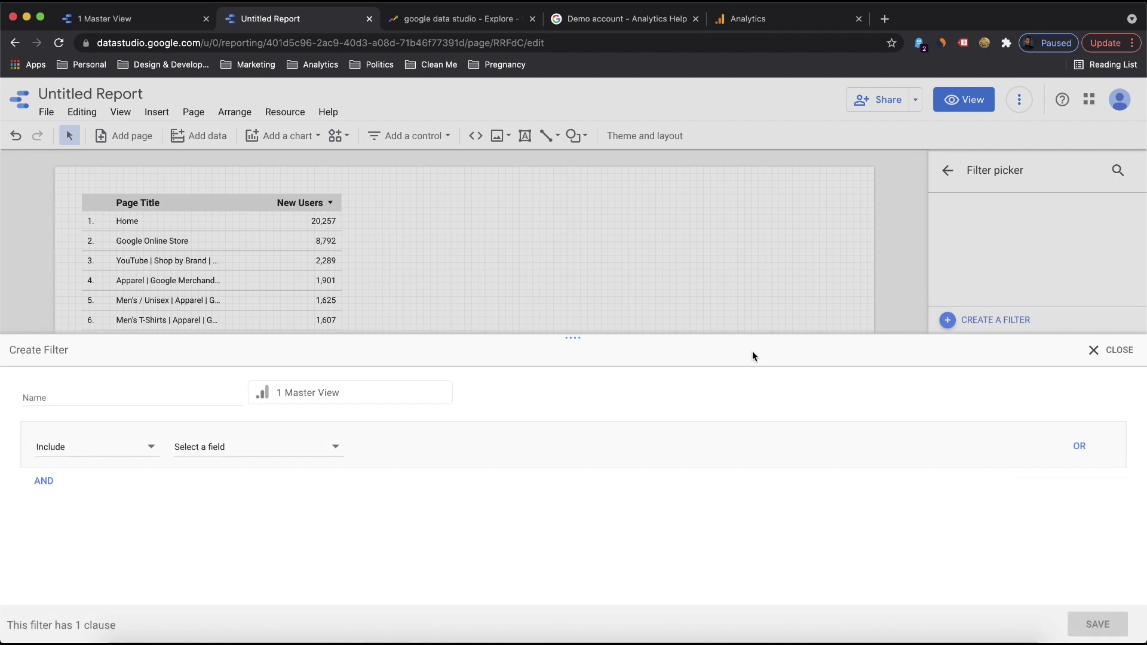
pyautogui.click(213, 449)
pyautogui.click(228, 429)
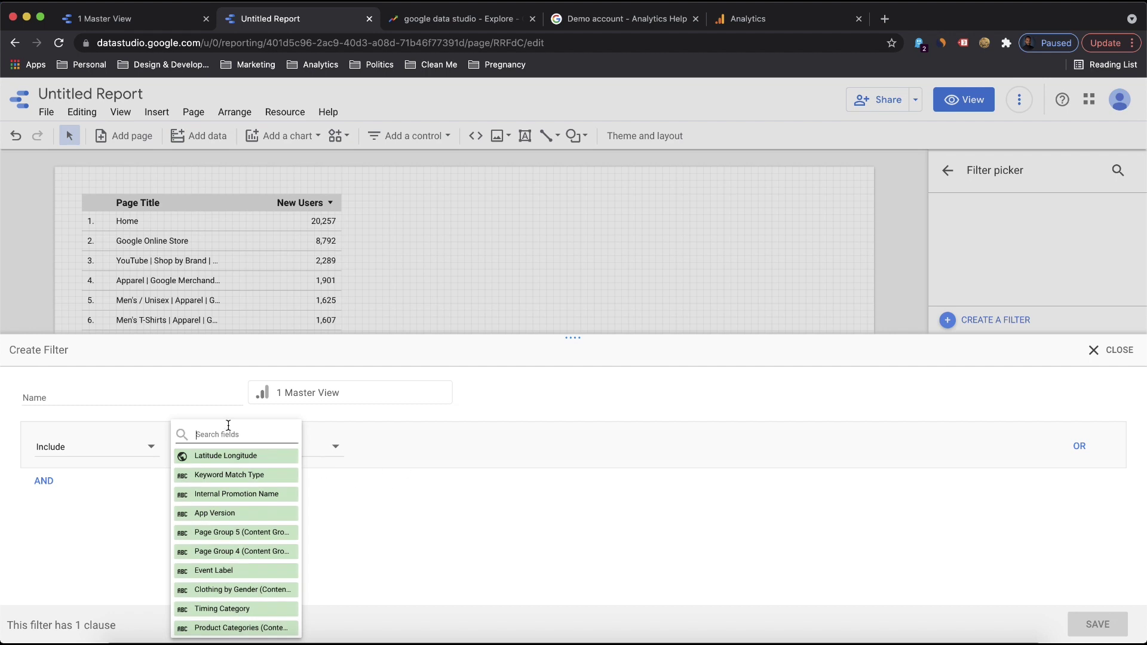
pyautogui.write('channel')
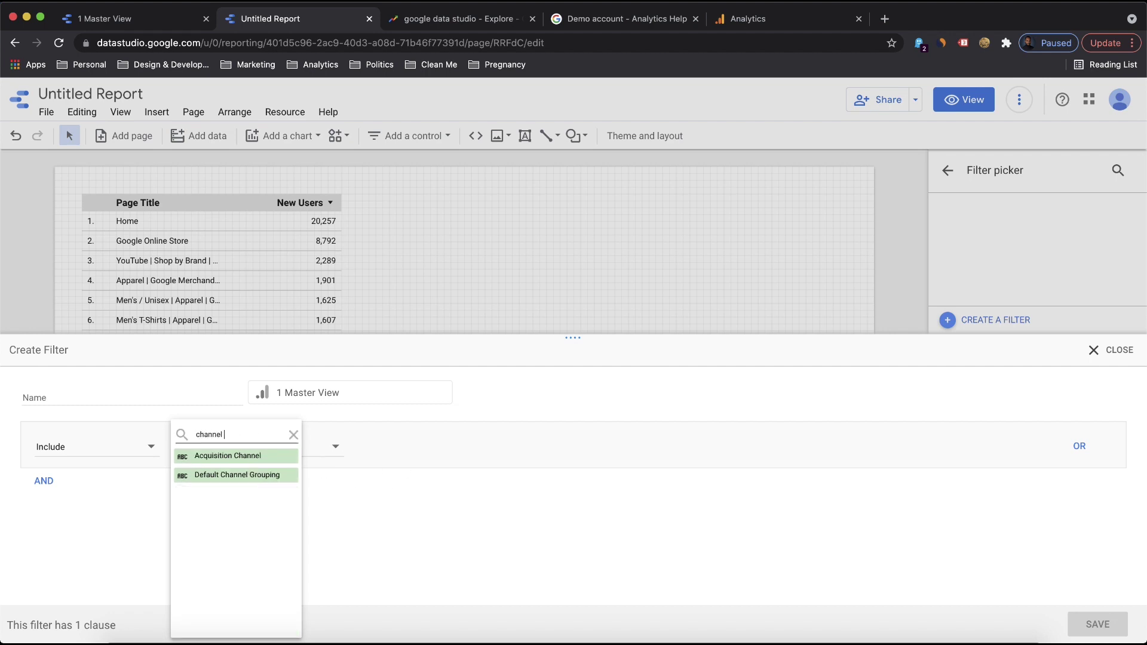
pyautogui.click(225, 474)
pyautogui.click(442, 444)
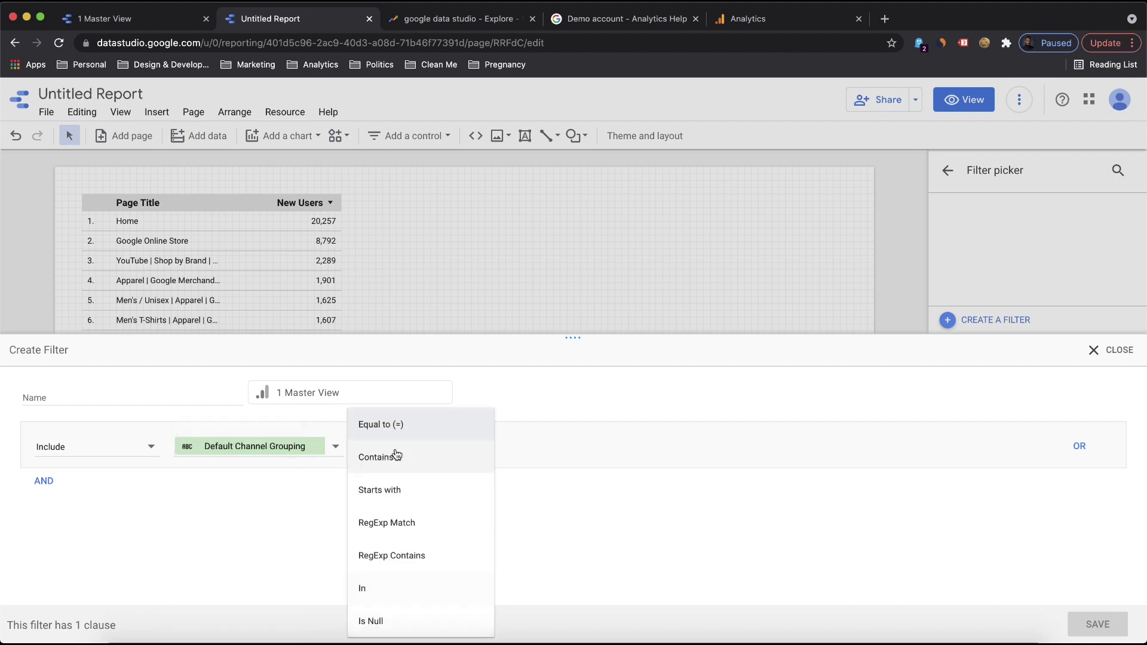
pyautogui.click(401, 428)
pyautogui.write('Paid Seaerc')
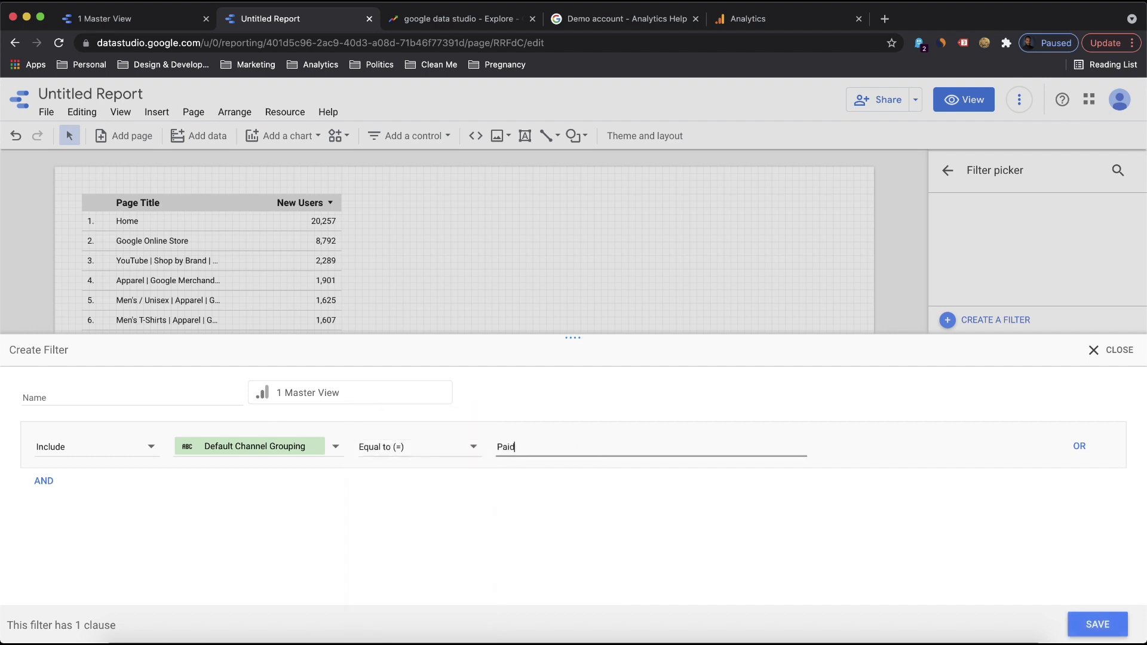
pyautogui.press('BackSpace')
pyautogui.press('BackSpace')
pyautogui.press('BackSpace')
pyautogui.write('rch')
pyautogui.click(1095, 349)
pyautogui.click(757, 387)
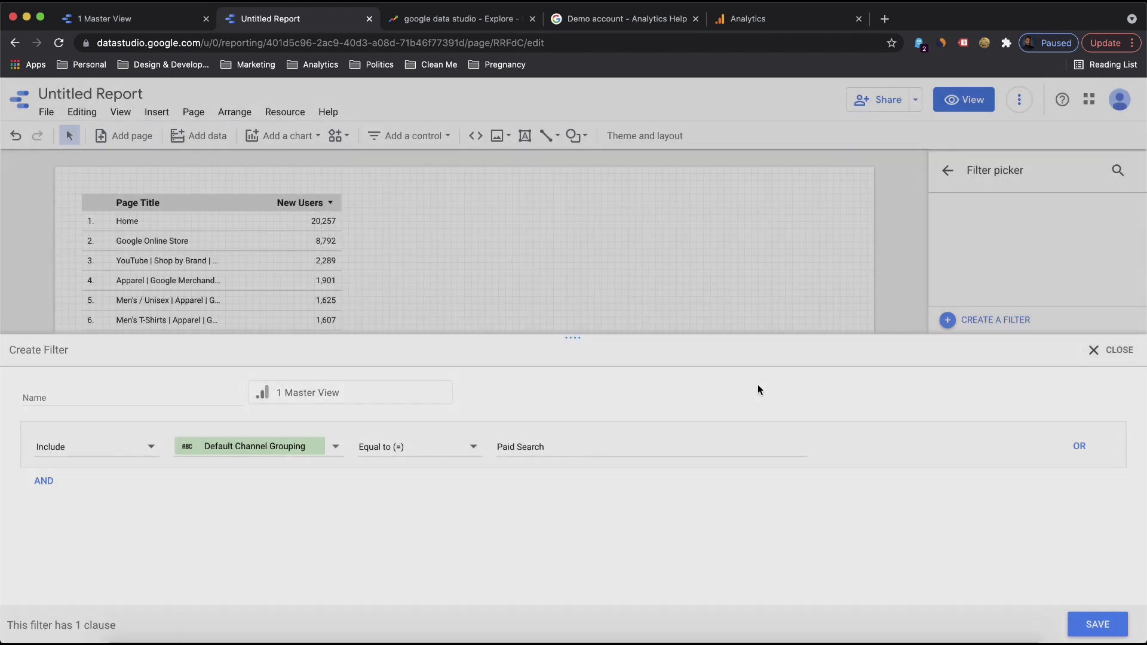
# Step: Look at the version history options and the report's manual publishing setting, and cancel out of it
pyautogui.click(42, 114)
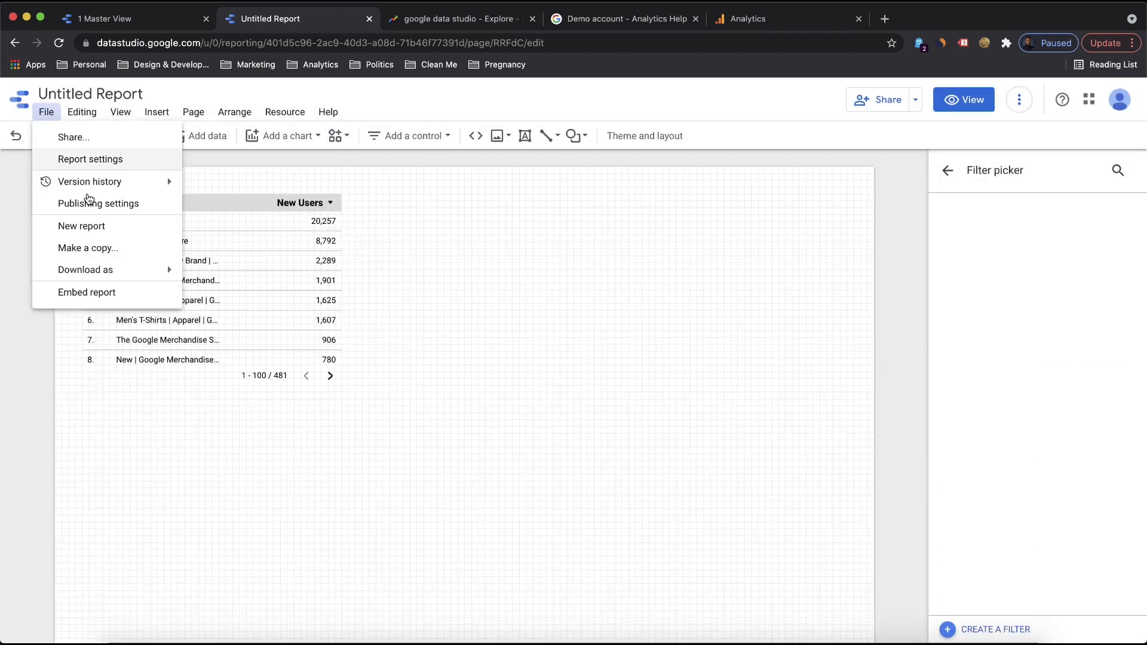
pyautogui.moveTo(90, 183)
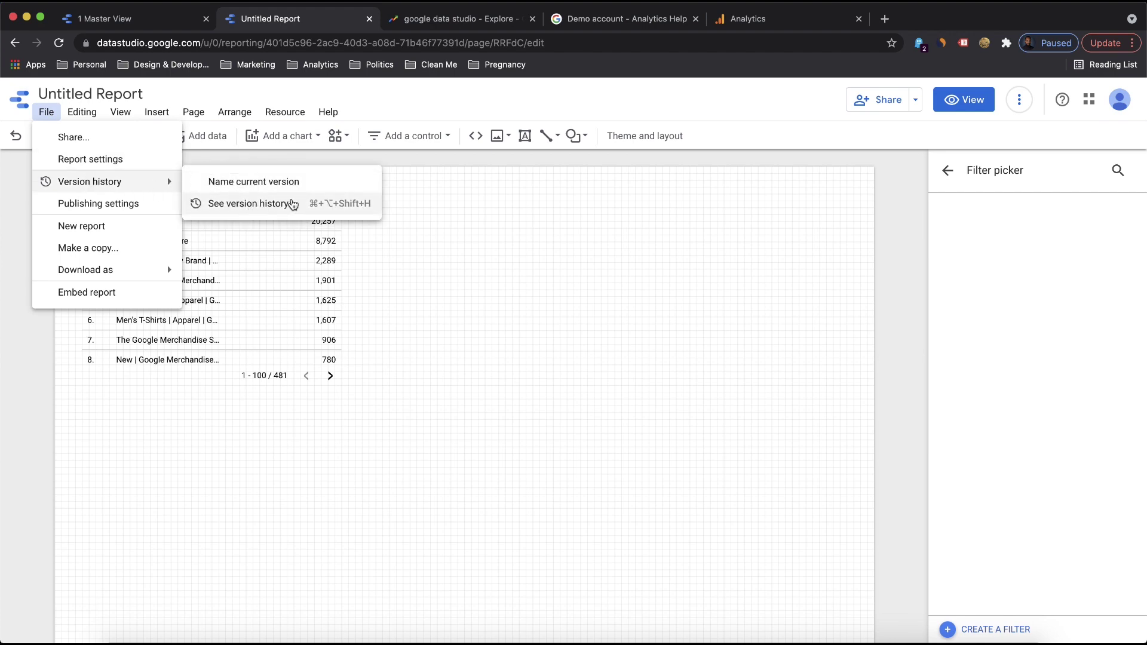
pyautogui.click(99, 204)
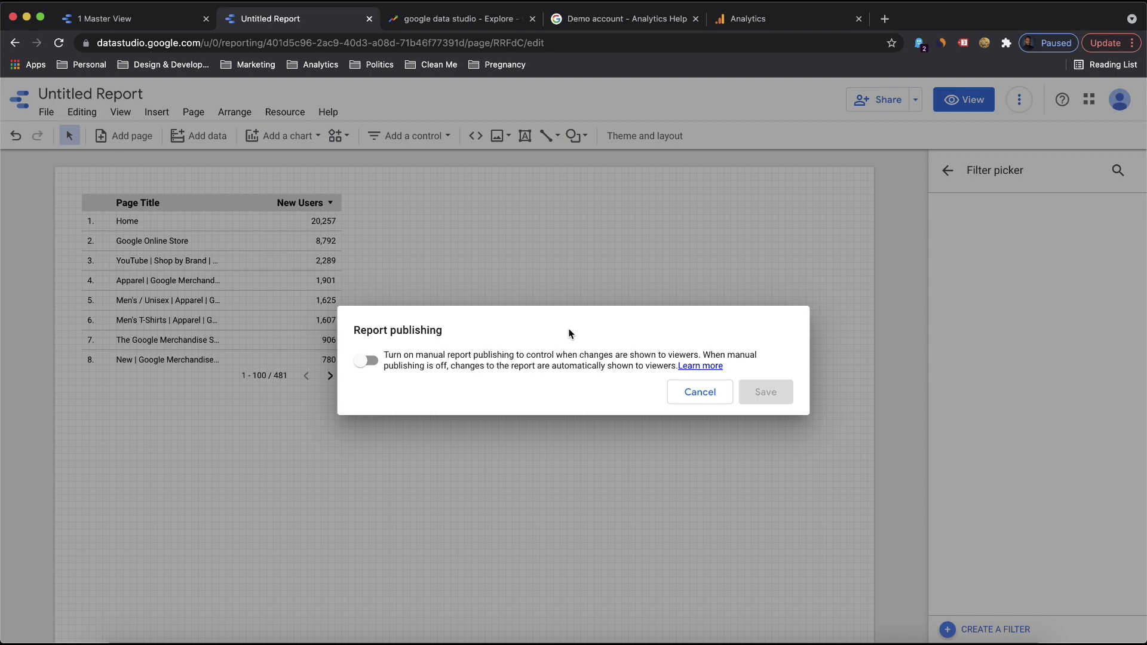
pyautogui.click(693, 398)
pyautogui.click(46, 113)
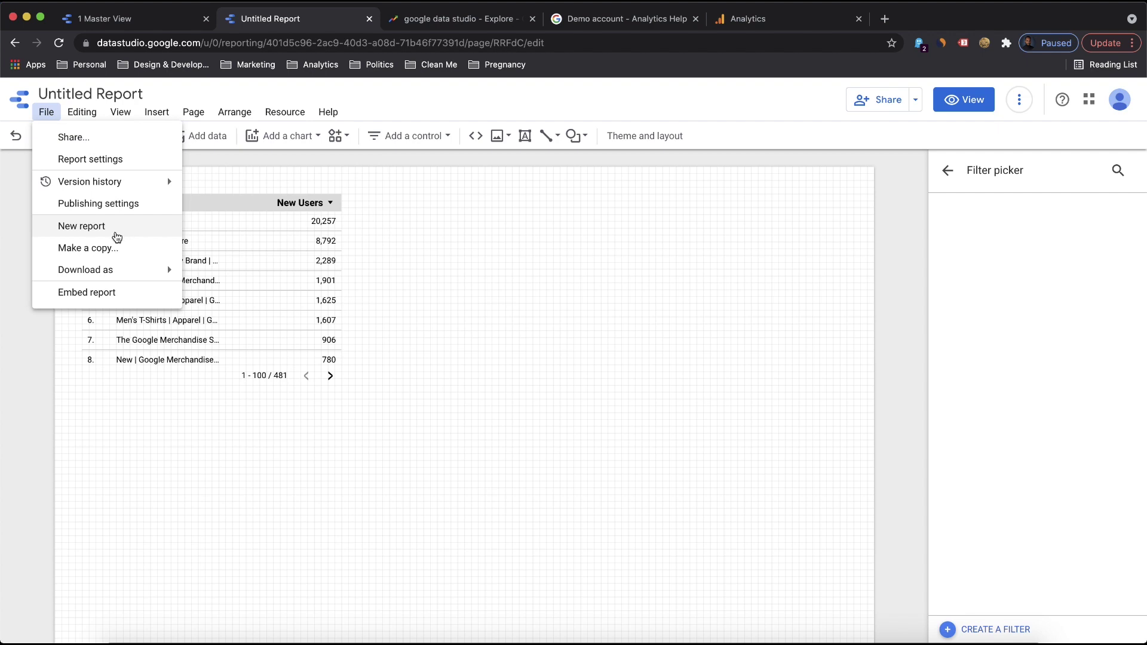
pyautogui.moveTo(118, 268)
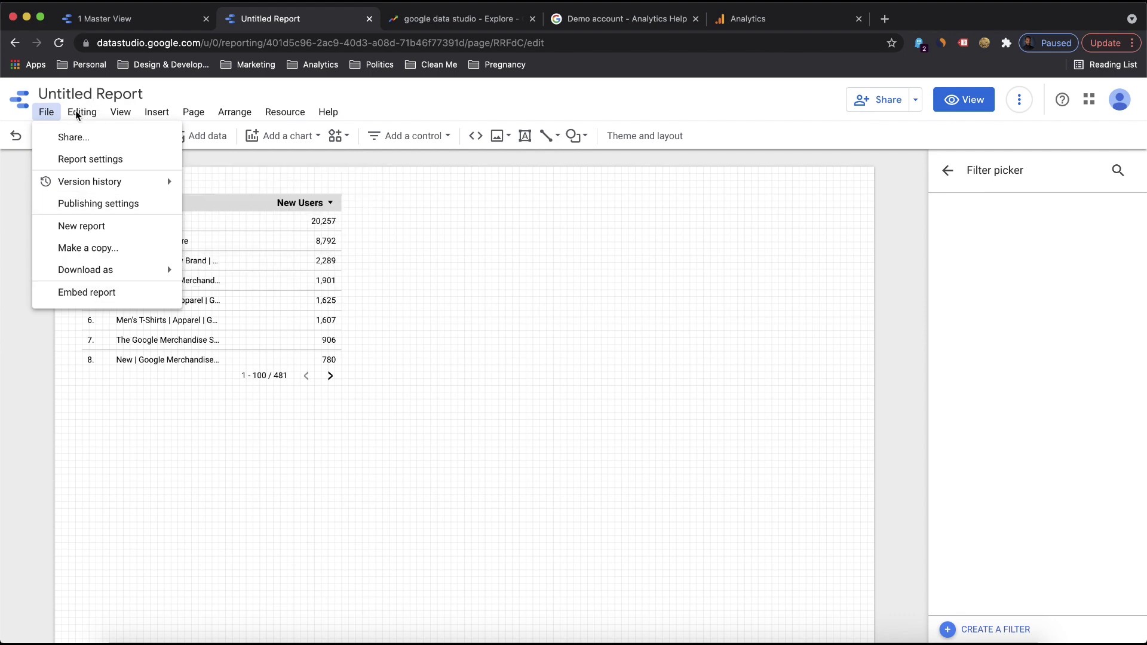
pyautogui.click(170, 92)
pyautogui.click(78, 112)
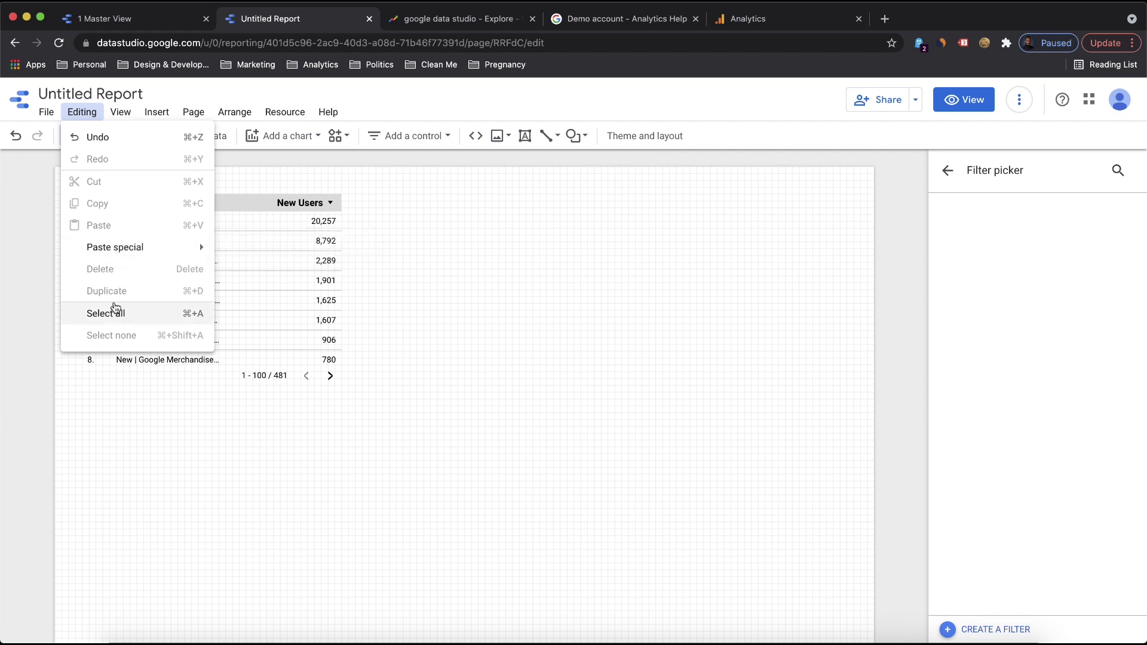
pyautogui.click(120, 112)
pyautogui.moveTo(197, 138)
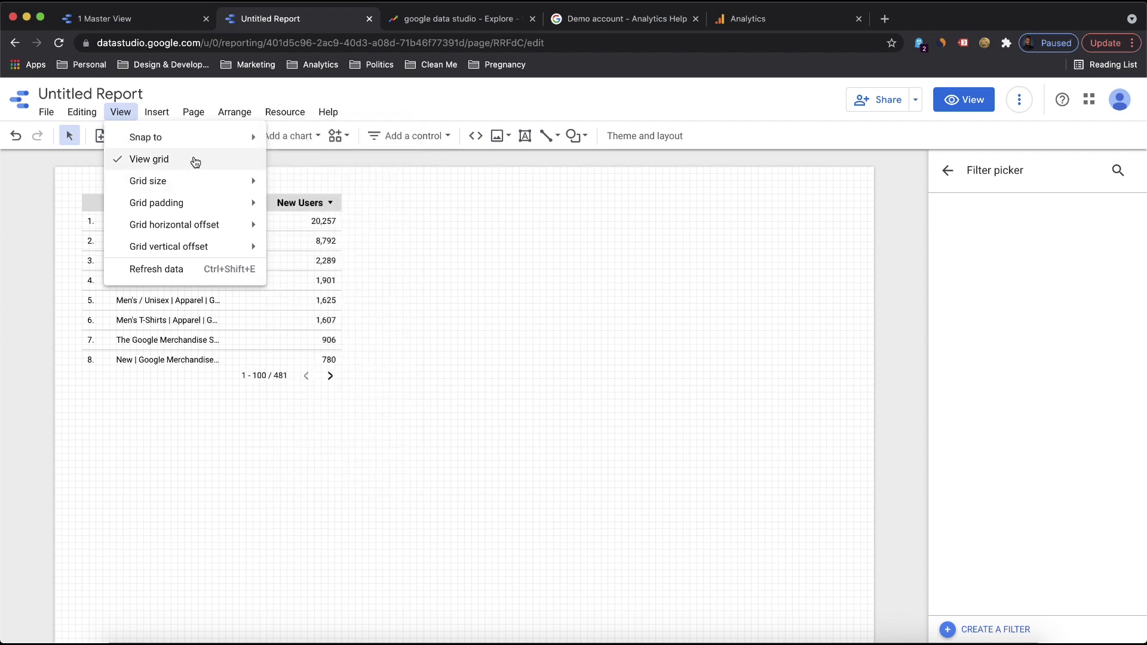
# Step: Examine the grid display options and the full list of charts, controls and shapes that can be inserted
pyautogui.moveTo(179, 190)
pyautogui.moveTo(191, 225)
pyautogui.click(156, 110)
pyautogui.click(155, 109)
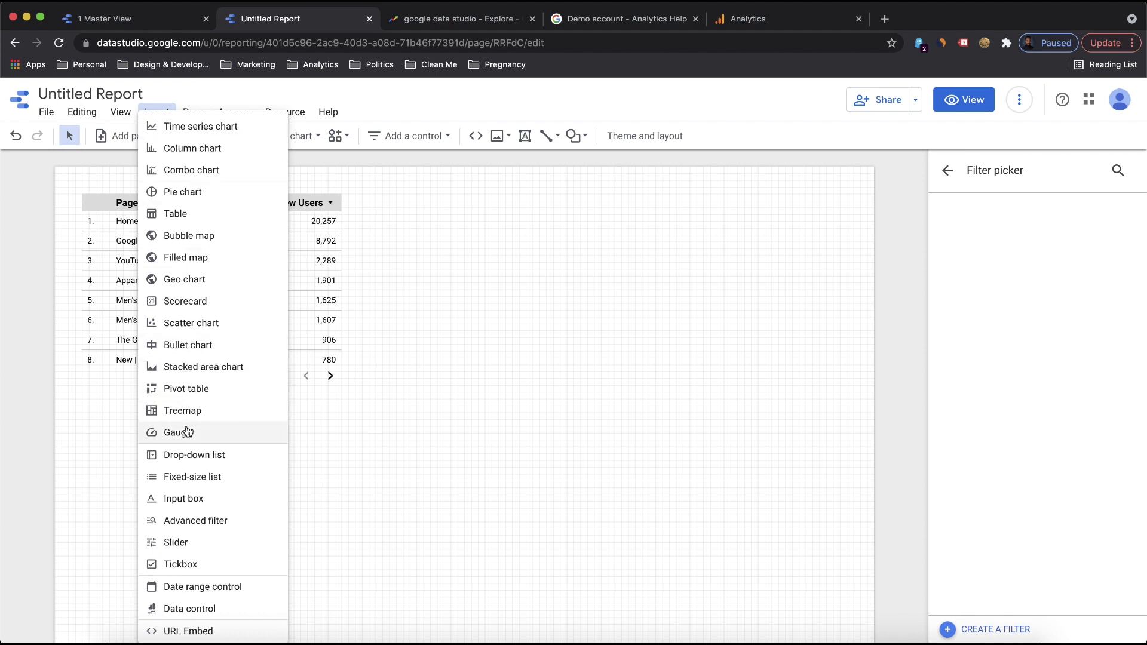
pyautogui.scroll(-3, 188, 433)
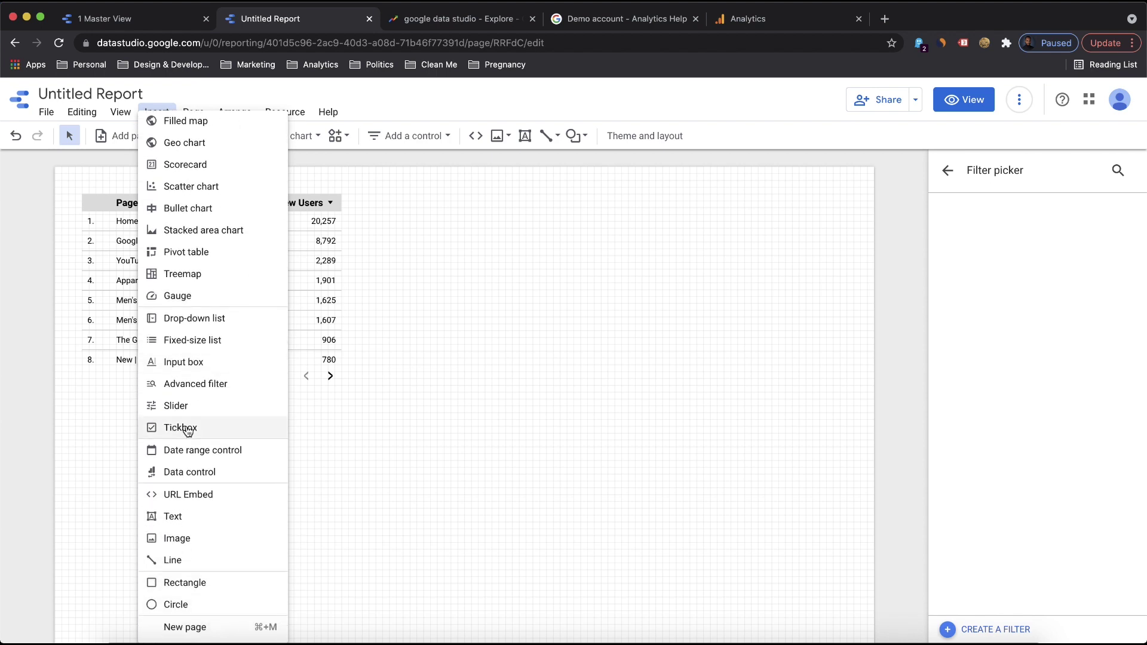
pyautogui.scroll(3, 188, 433)
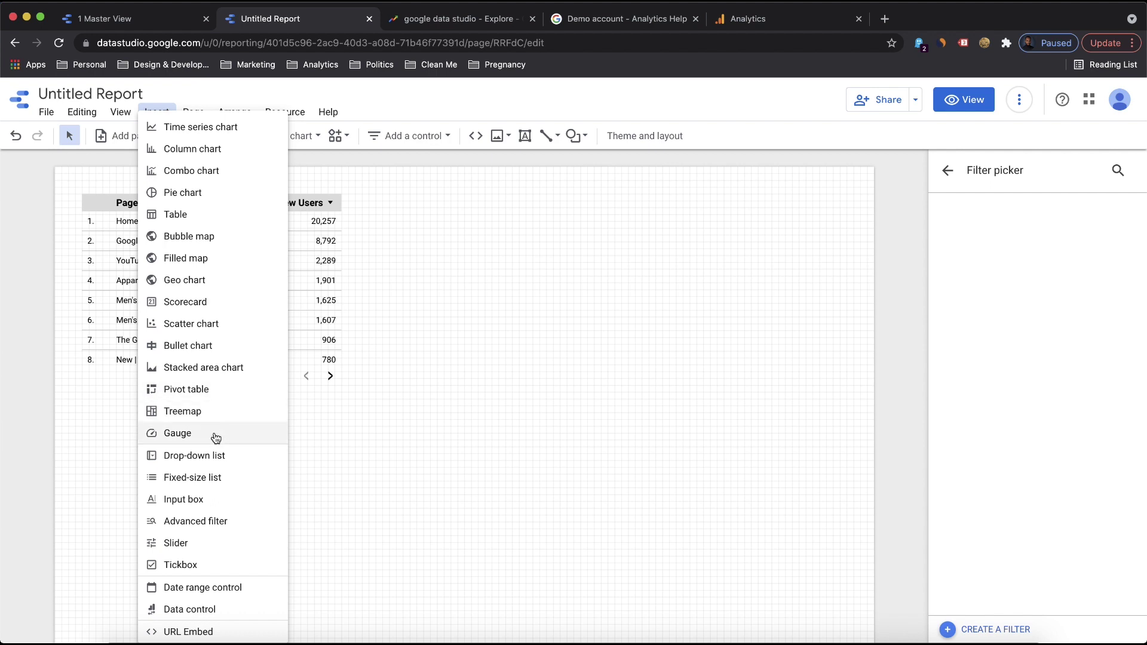
pyautogui.scroll(-5, 216, 435)
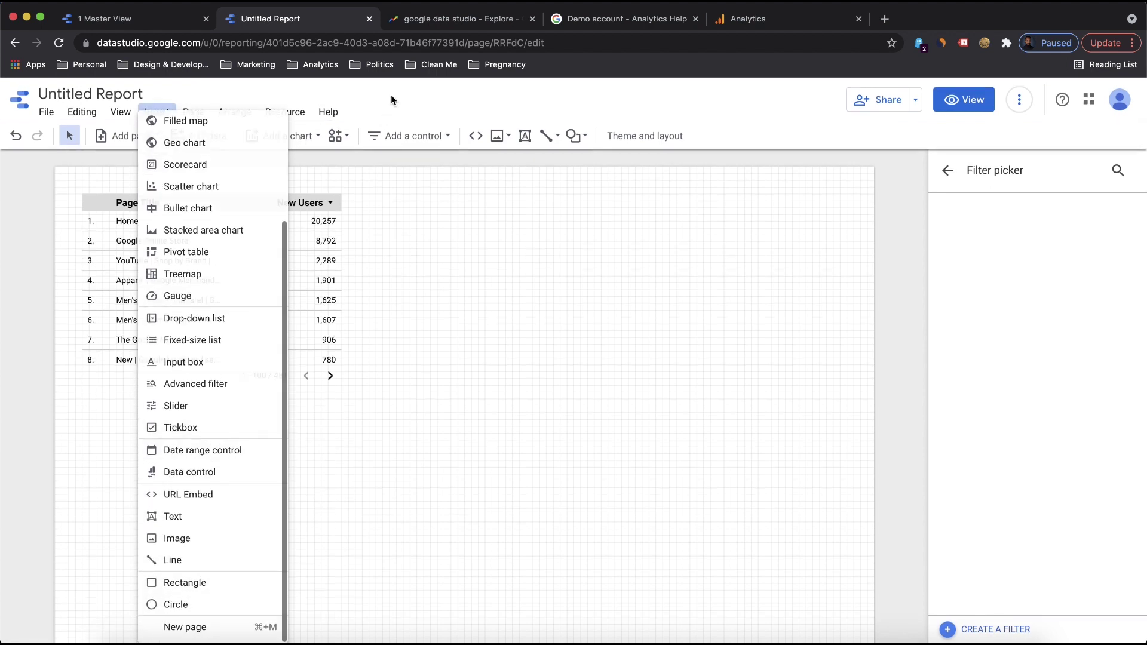
pyautogui.press('Escape')
# Step: Add a new blank page to the report and return to the first page
pyautogui.click(190, 113)
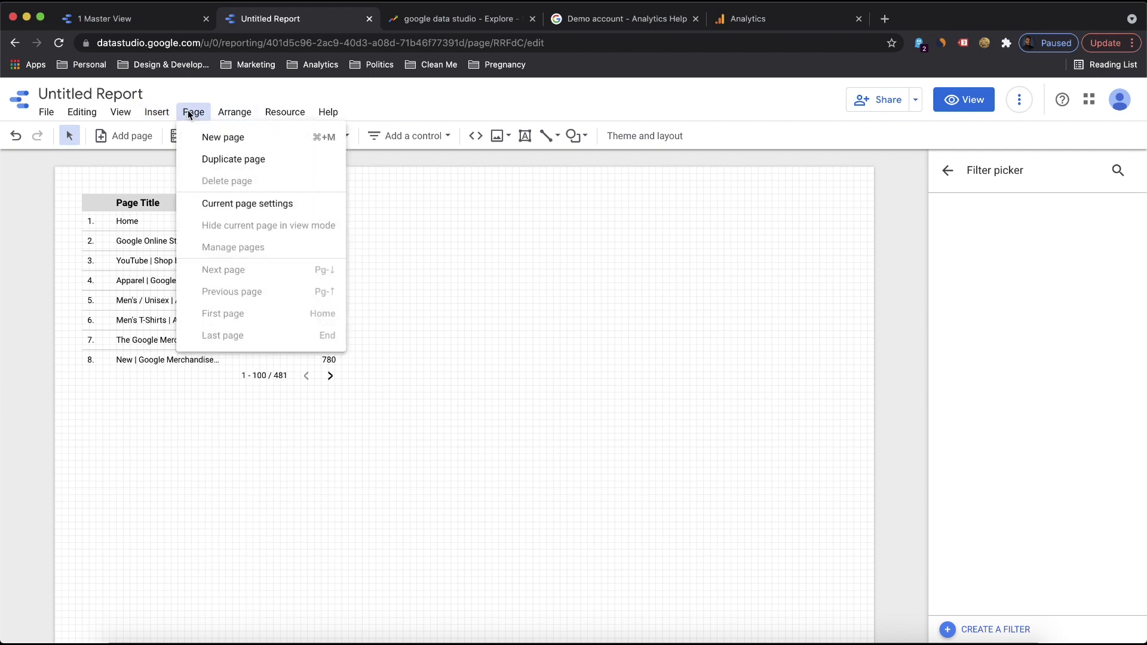
pyautogui.click(252, 137)
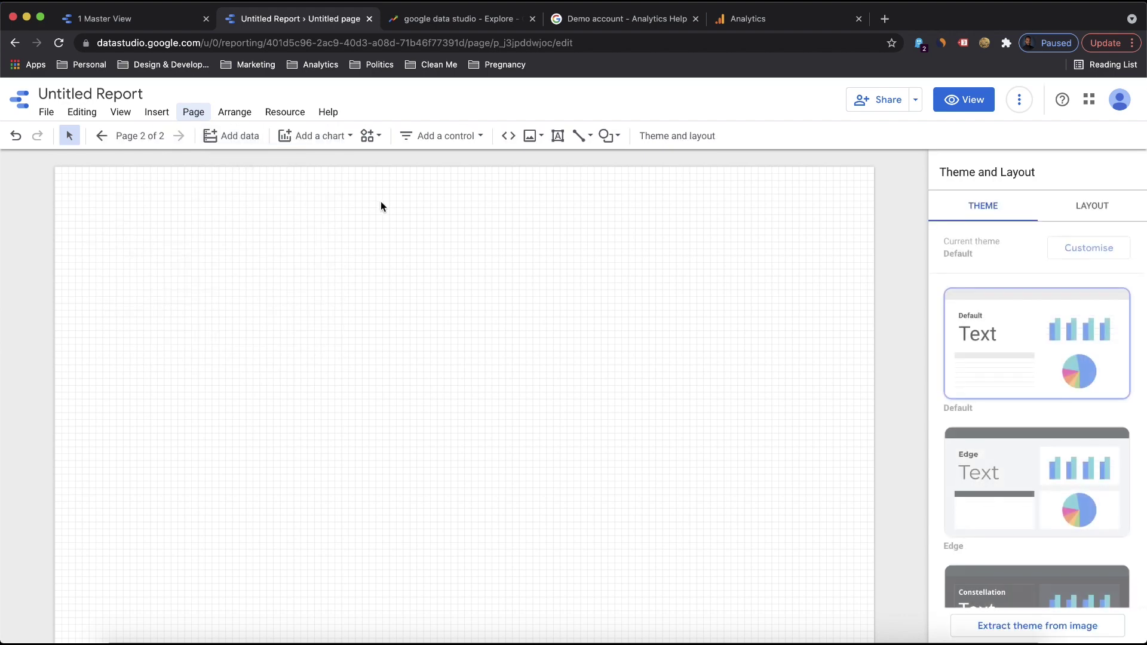
pyautogui.click(101, 135)
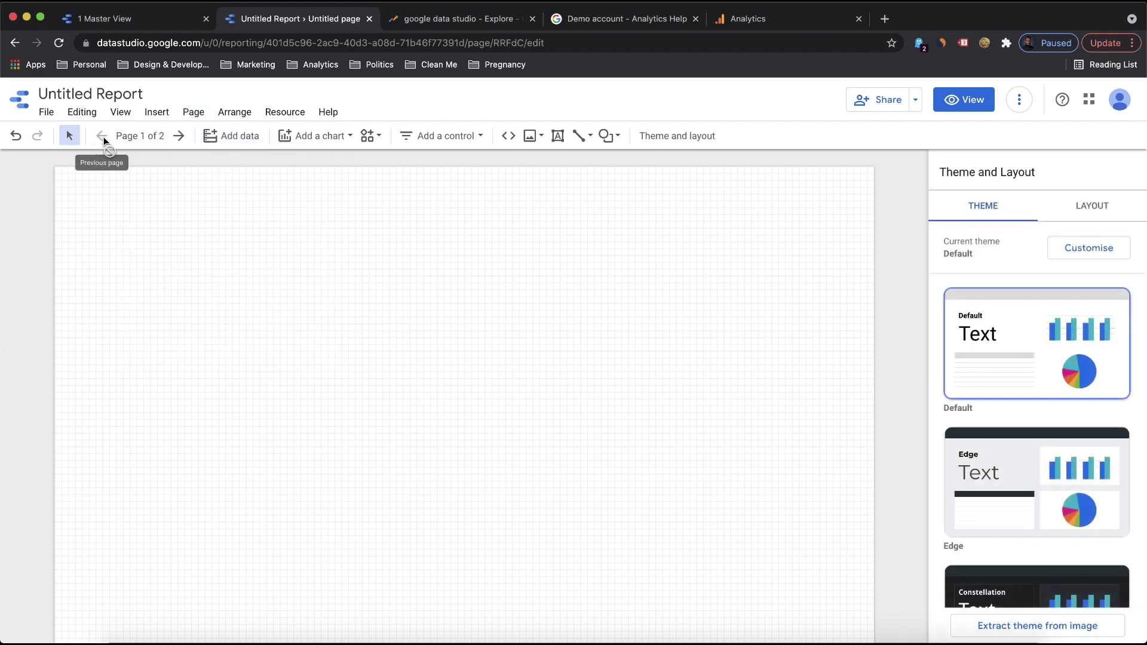
# Step: Check the page management options, go to the blank second page and delete it
pyautogui.click(193, 111)
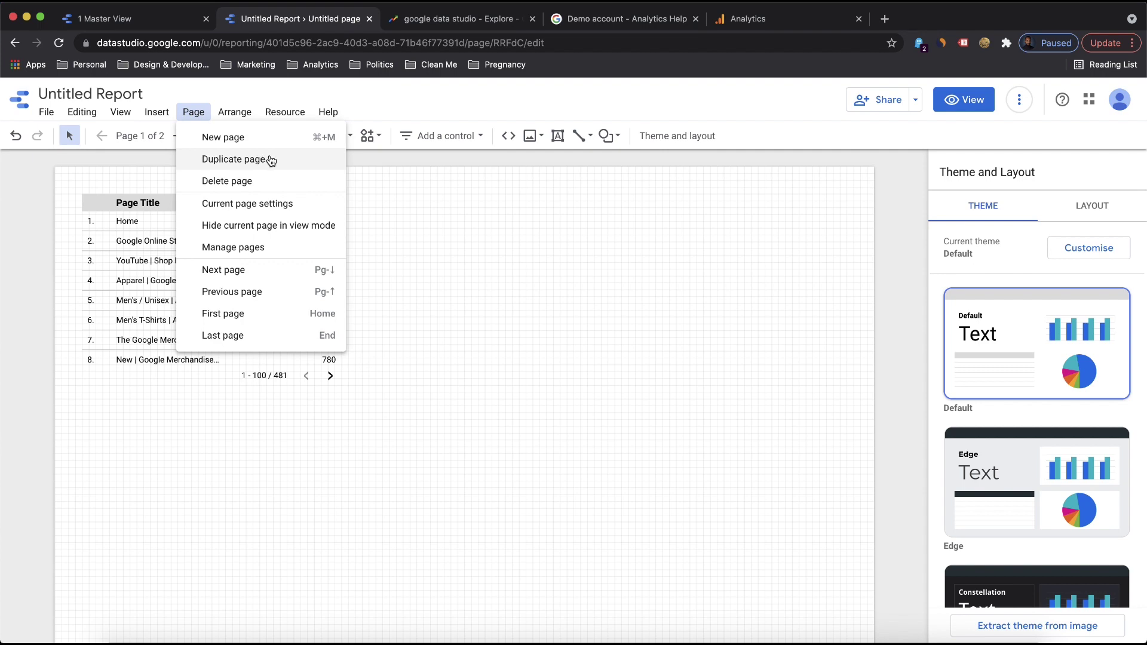
pyautogui.click(183, 145)
pyautogui.click(179, 137)
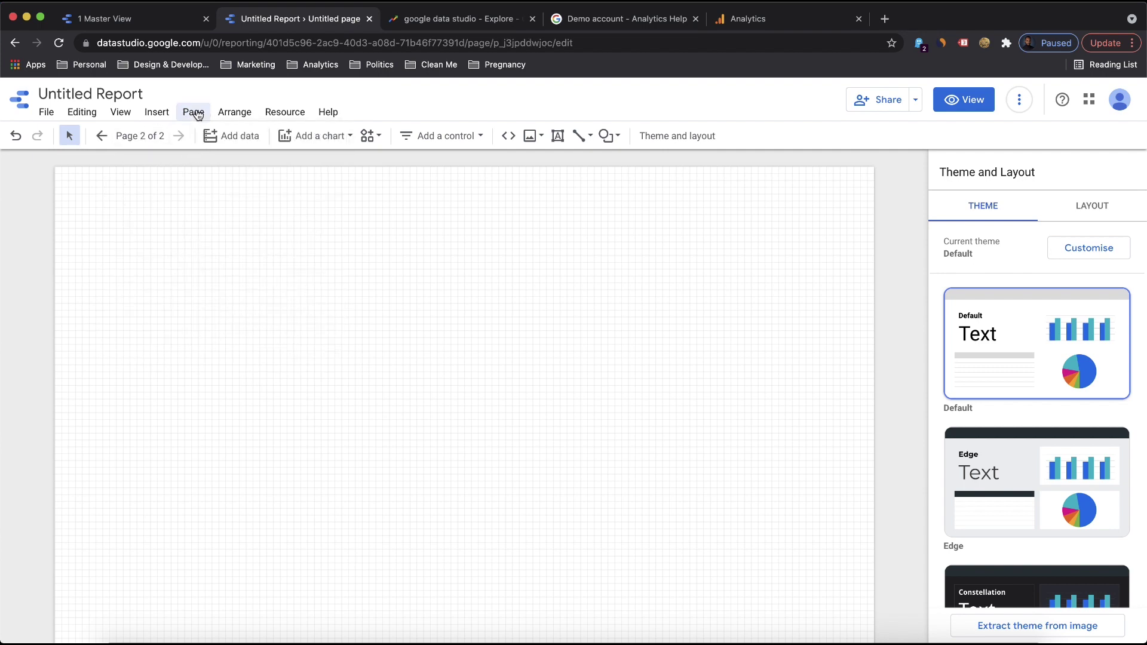
pyautogui.click(193, 111)
pyautogui.click(255, 182)
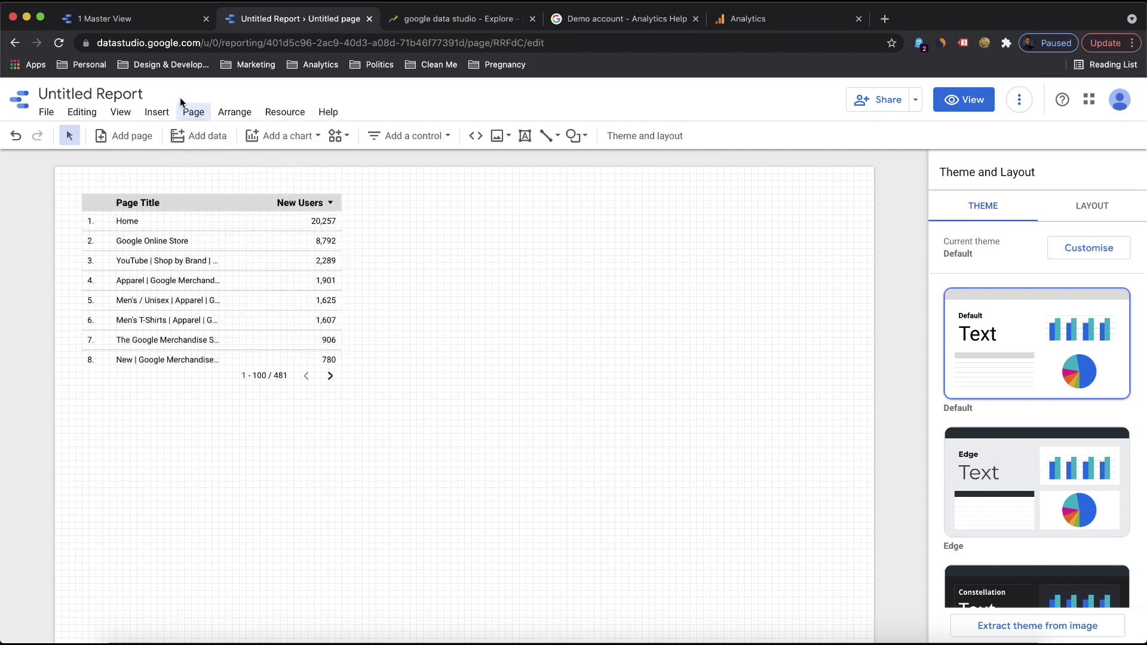
# Step: Look over the page and arrange options, and view the report's added data sources before closing that list
pyautogui.click(190, 109)
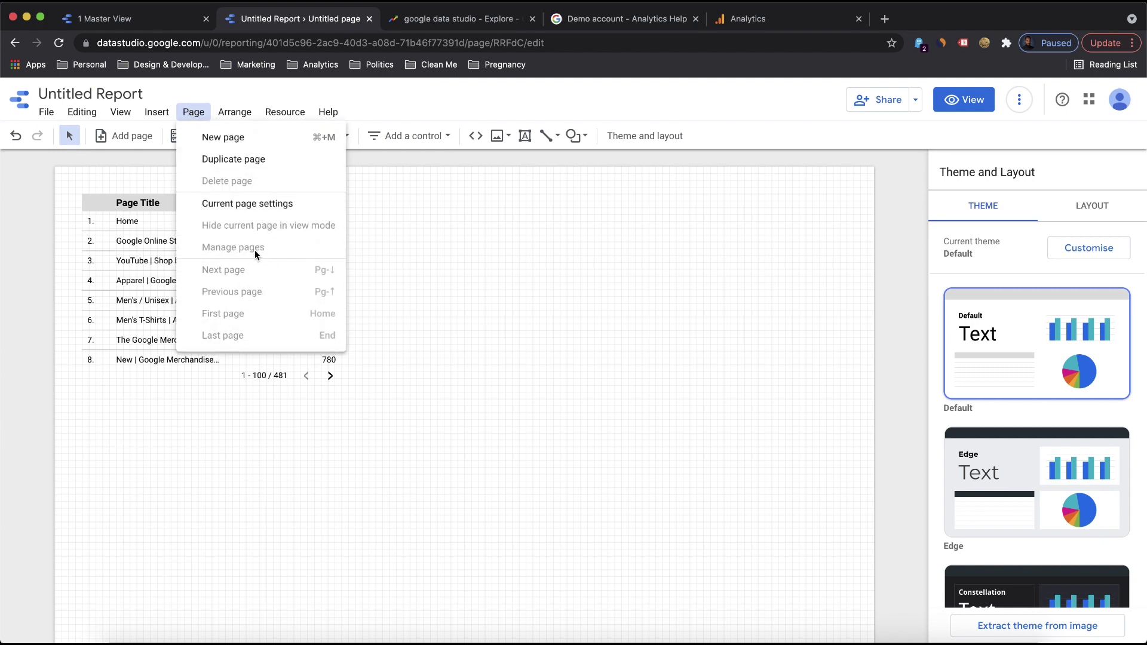
pyautogui.click(235, 111)
pyautogui.click(234, 113)
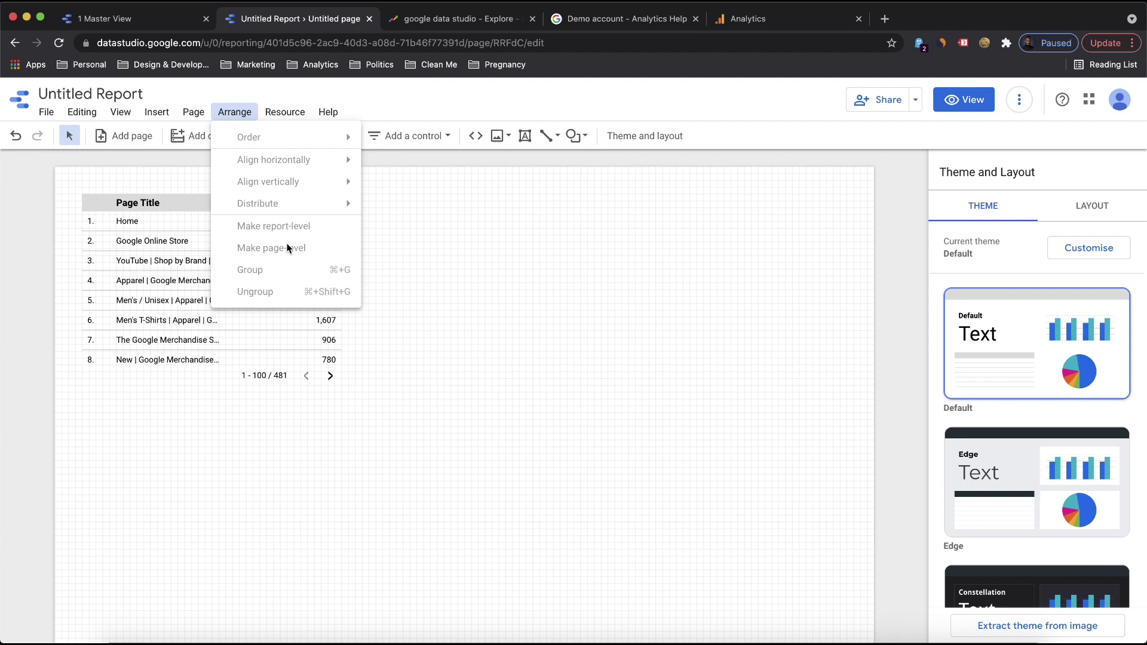
pyautogui.click(283, 112)
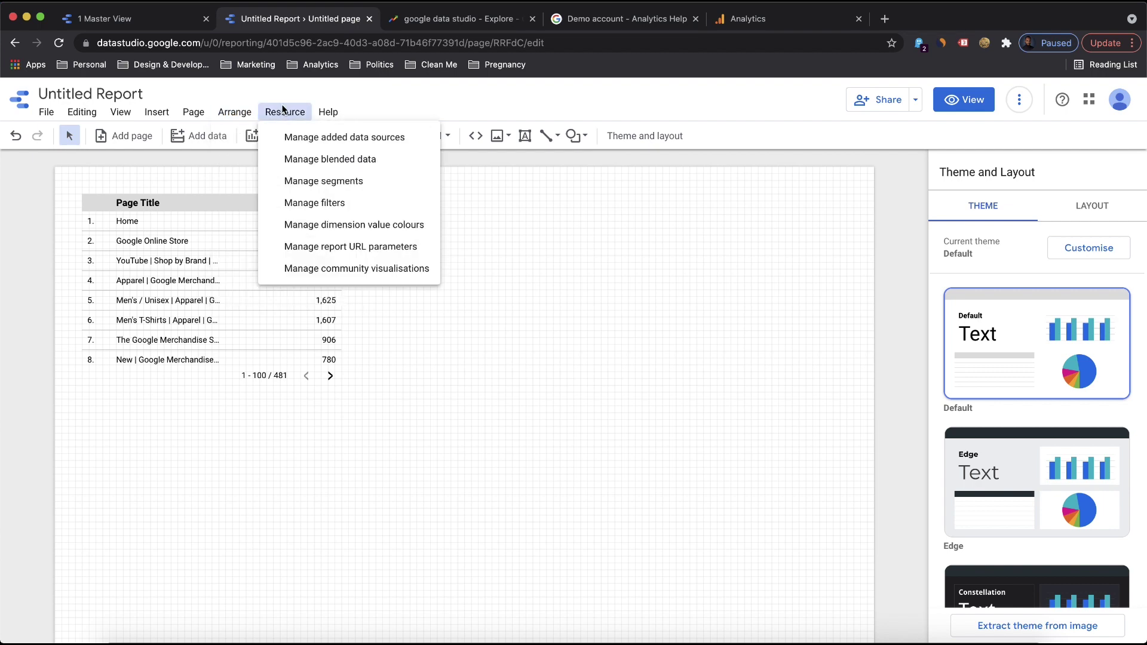
pyautogui.click(356, 138)
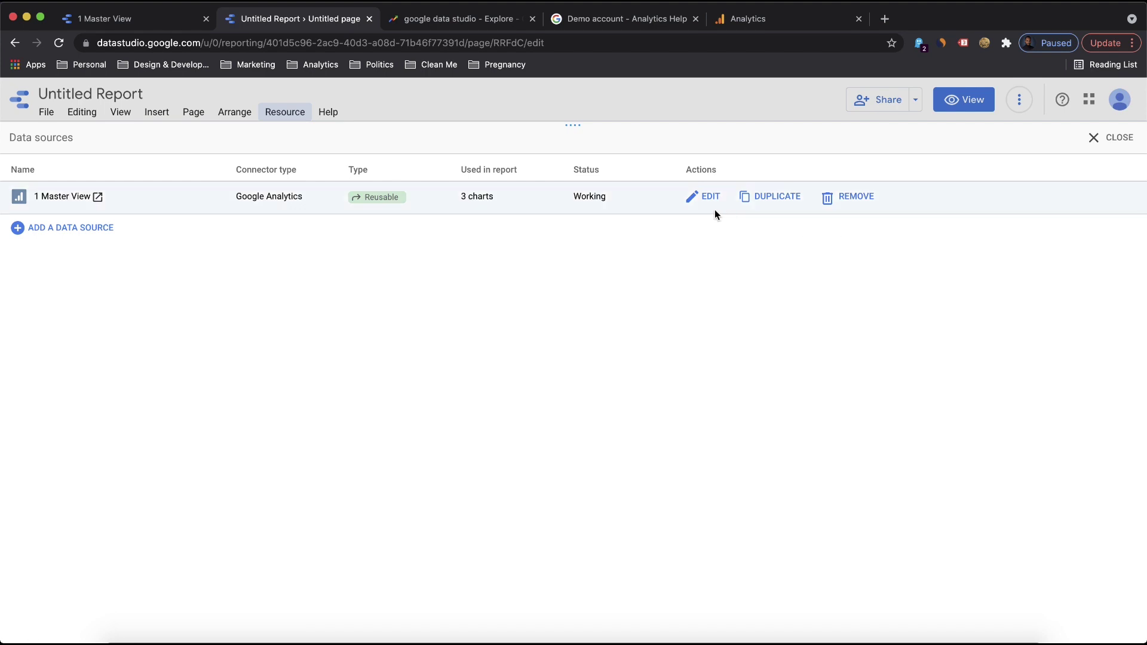
pyautogui.click(1106, 138)
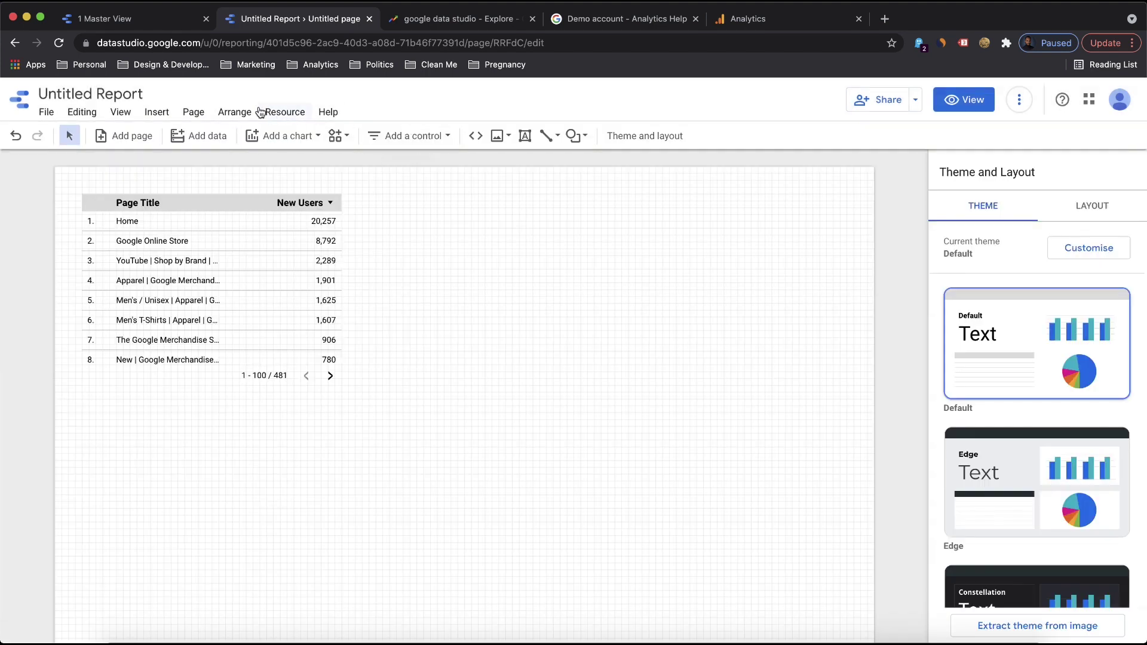
# Step: Look over the remaining resource management options and the help options
pyautogui.click(248, 112)
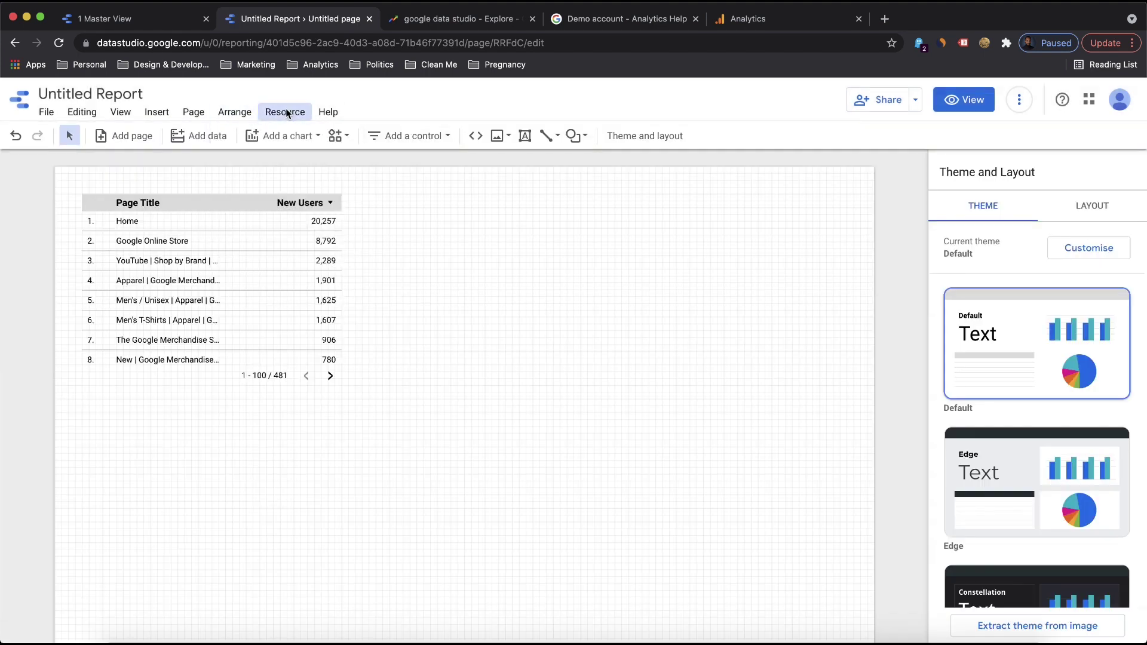
pyautogui.click(286, 112)
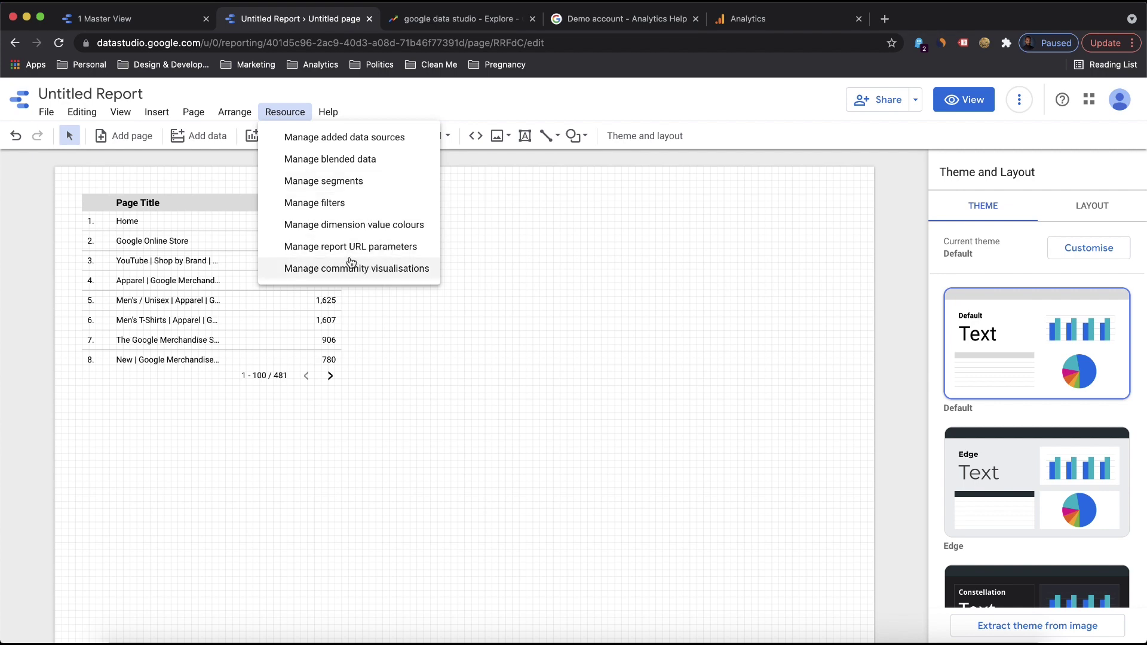
pyautogui.click(337, 112)
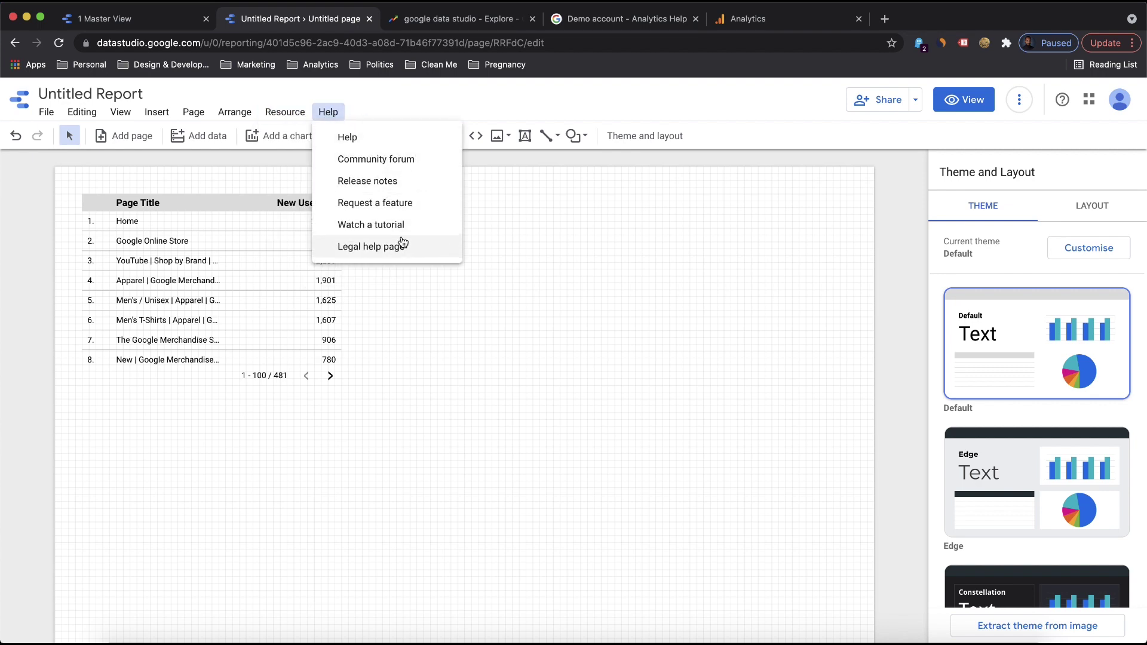
pyautogui.click(507, 261)
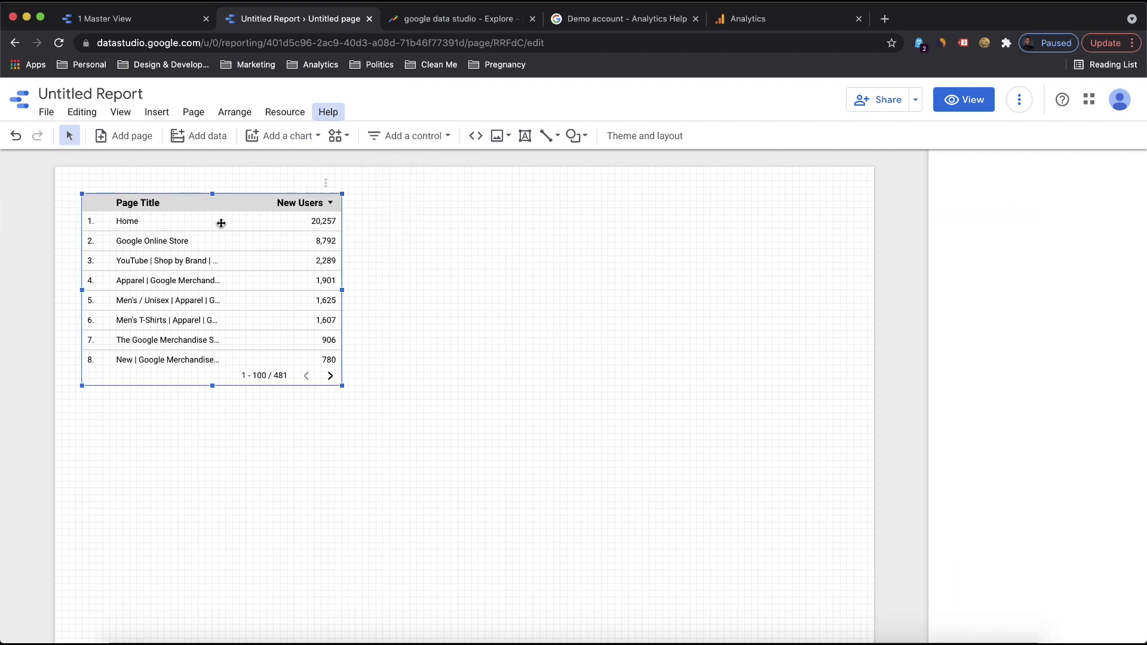
# Step: Search the table's available fields for browser and replace its Page Title dimension with Browser
pyautogui.click(272, 215)
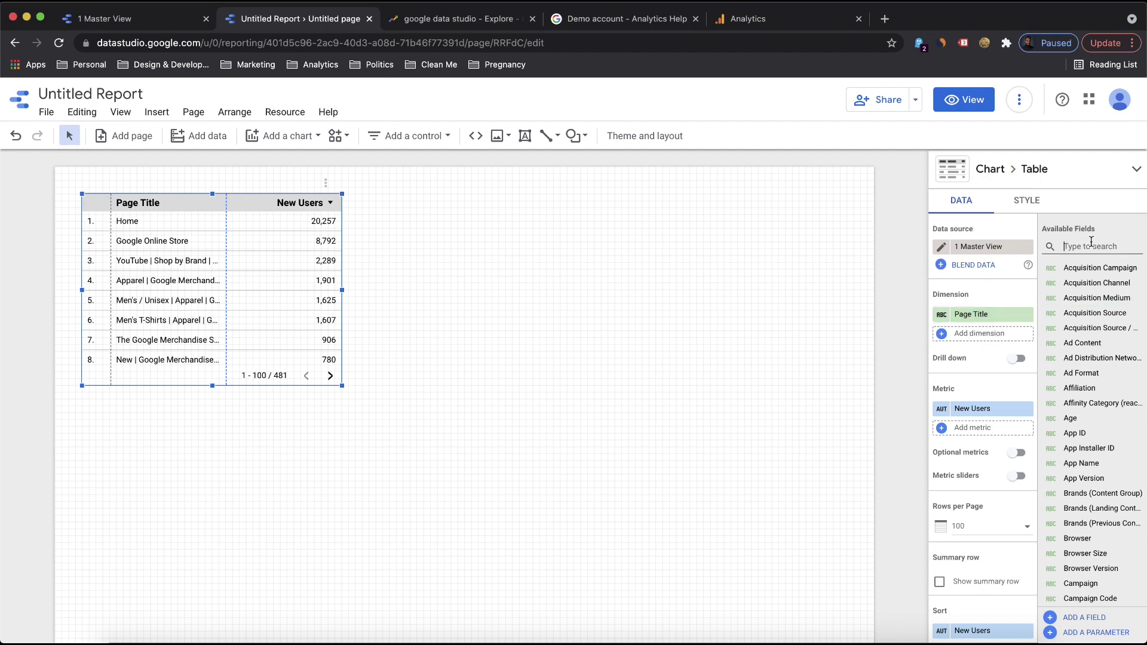
pyautogui.write('browser')
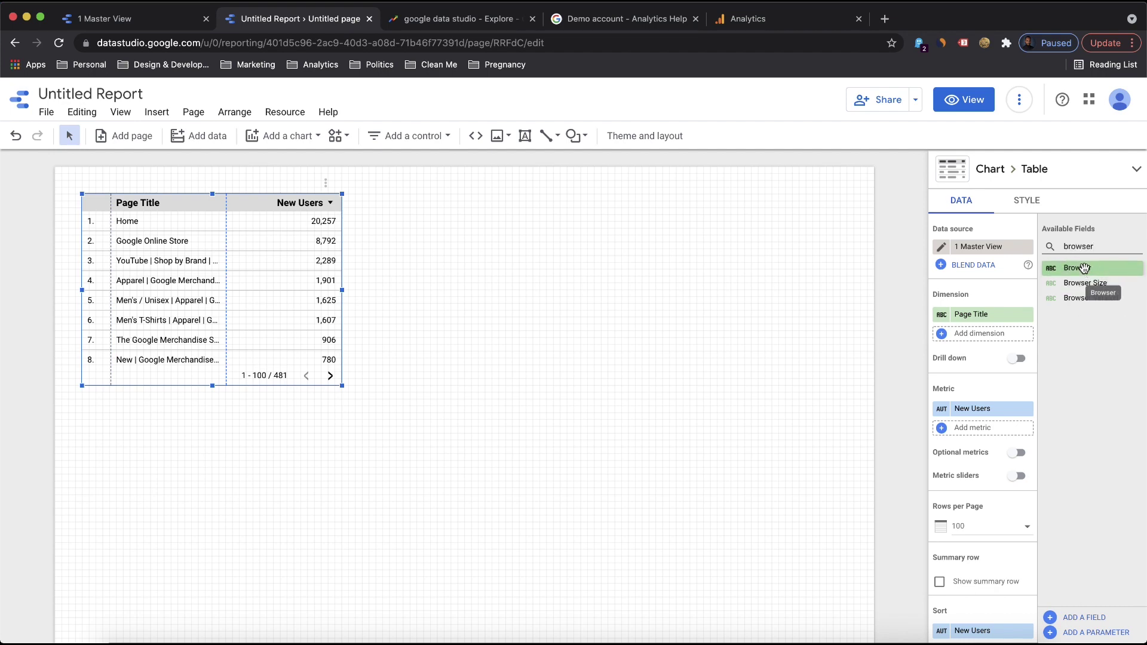
pyautogui.moveTo(1084, 268); pyautogui.dragTo(991, 332)
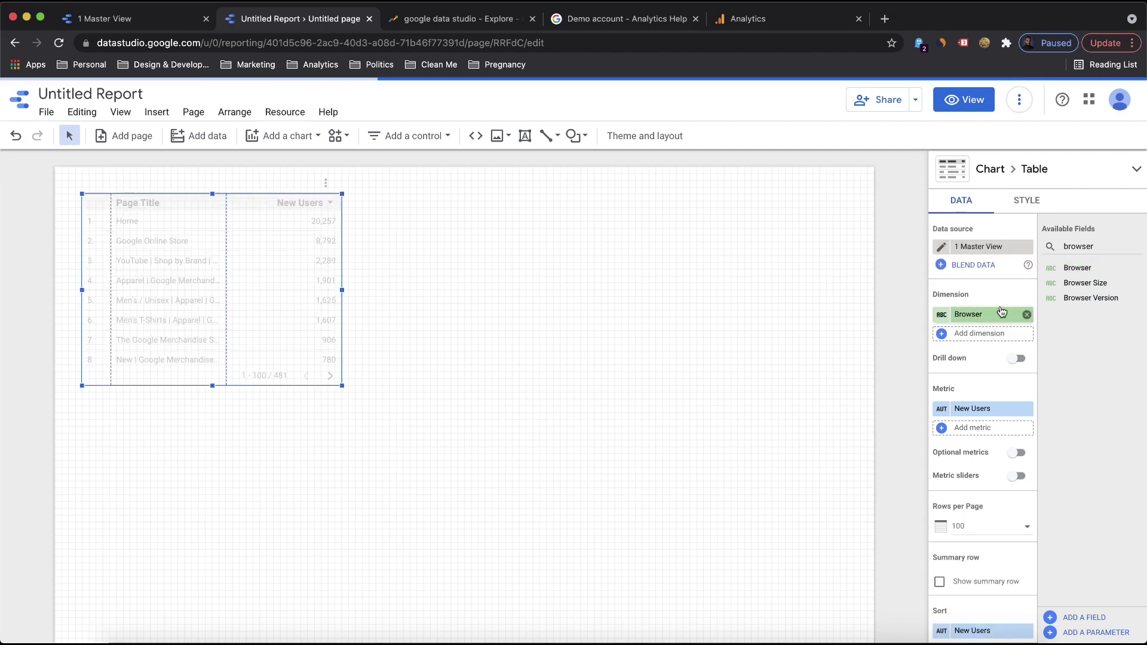
# Step: Search for "brow" in the table's dimension picker and dismiss it without choosing a field
pyautogui.click(989, 314)
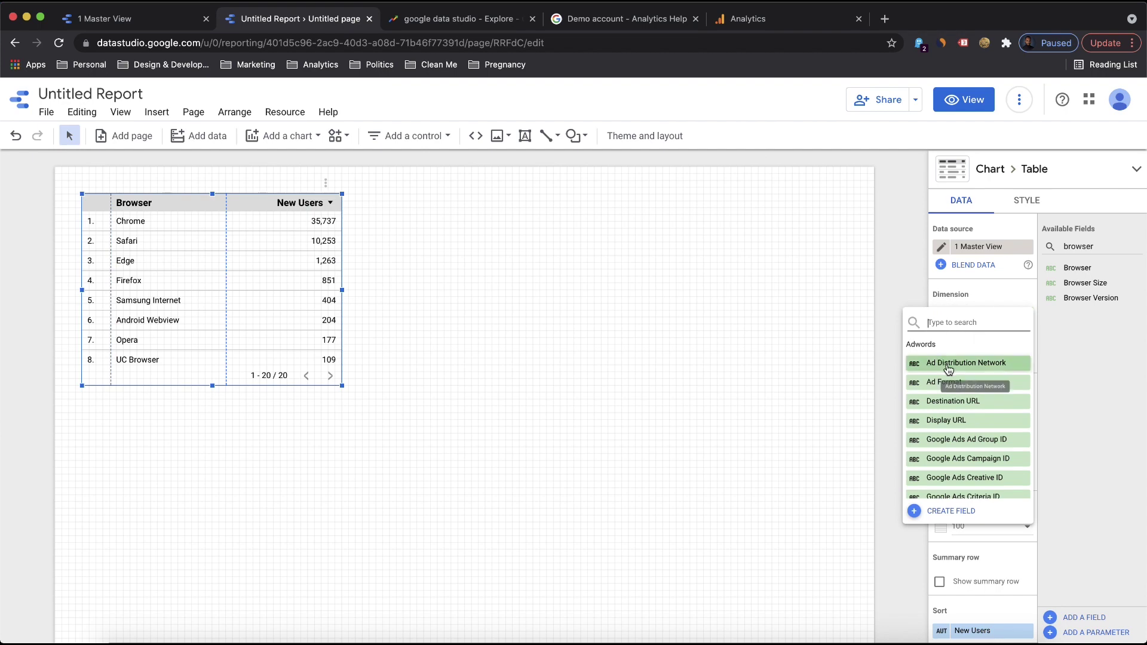
pyautogui.write('bt')
pyautogui.write('row')
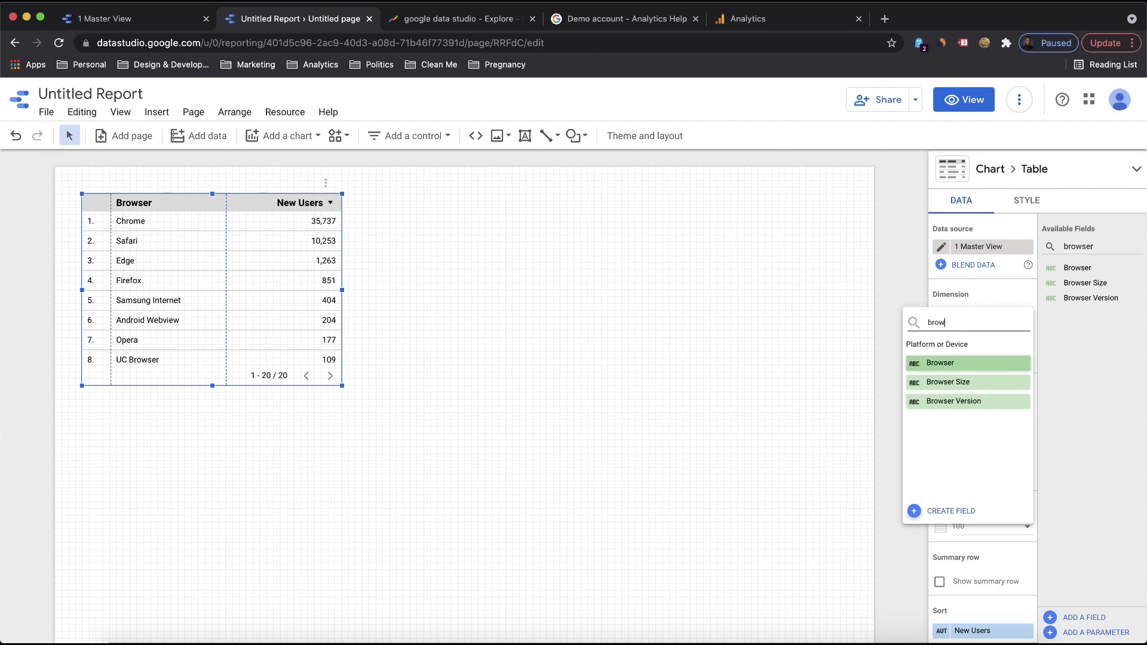
pyautogui.click(1068, 317)
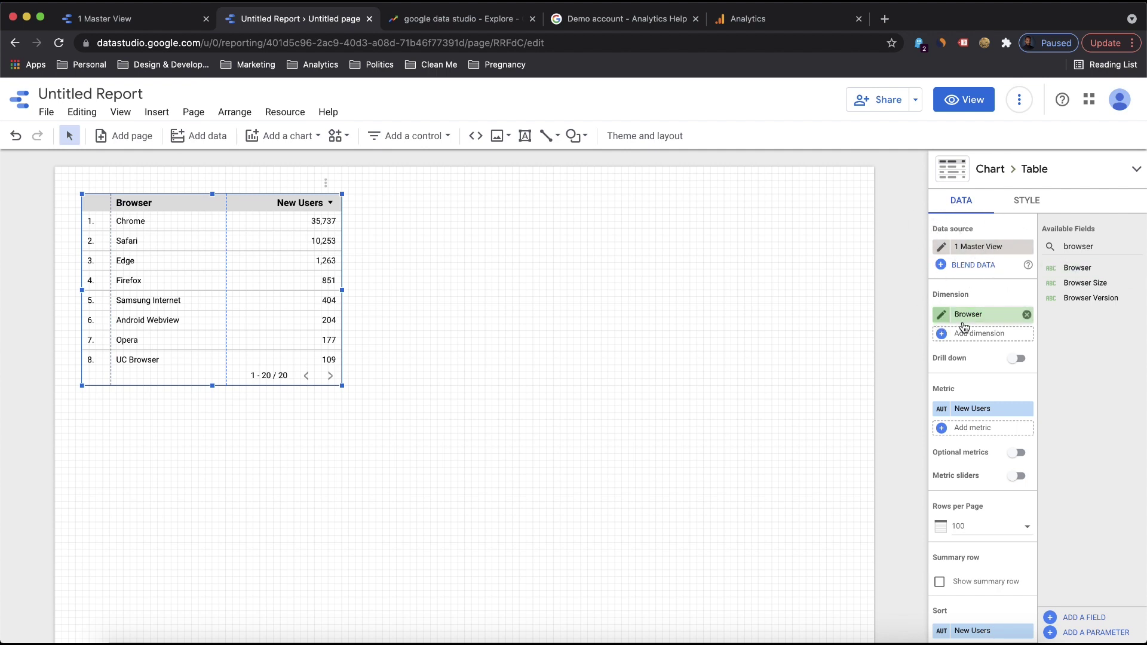
# Step: Review the table's rows per page, sort, default date range, filter, segment and cross-filtering settings
pyautogui.scroll(-3, 964, 480)
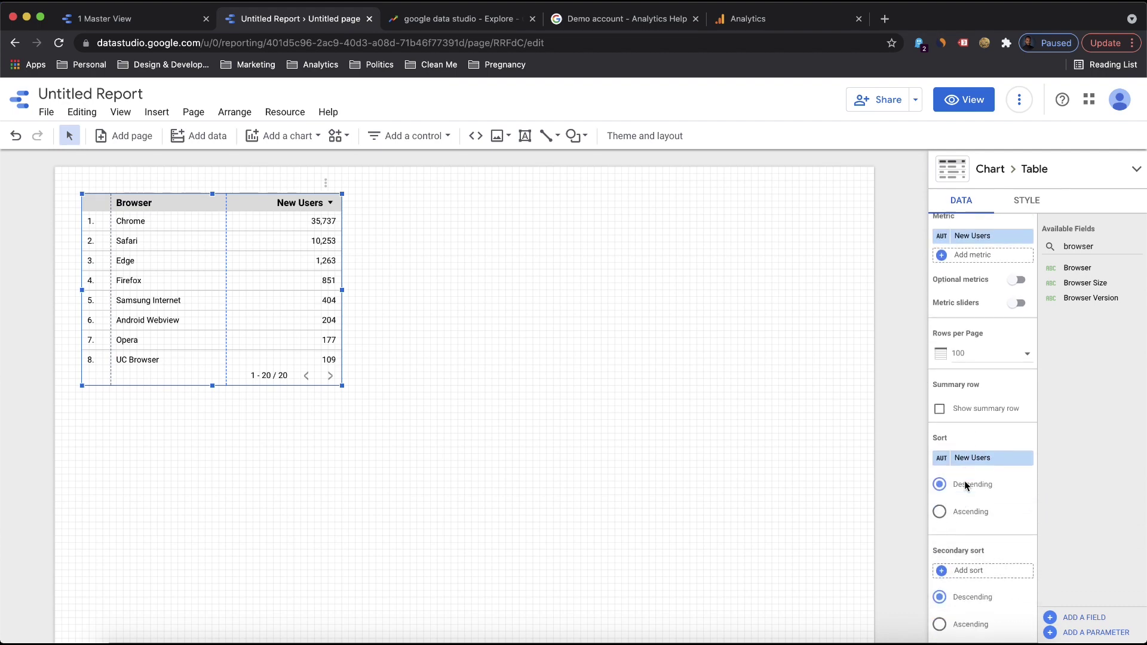
pyautogui.scroll(-1, 964, 480)
pyautogui.scroll(-1, 980, 352)
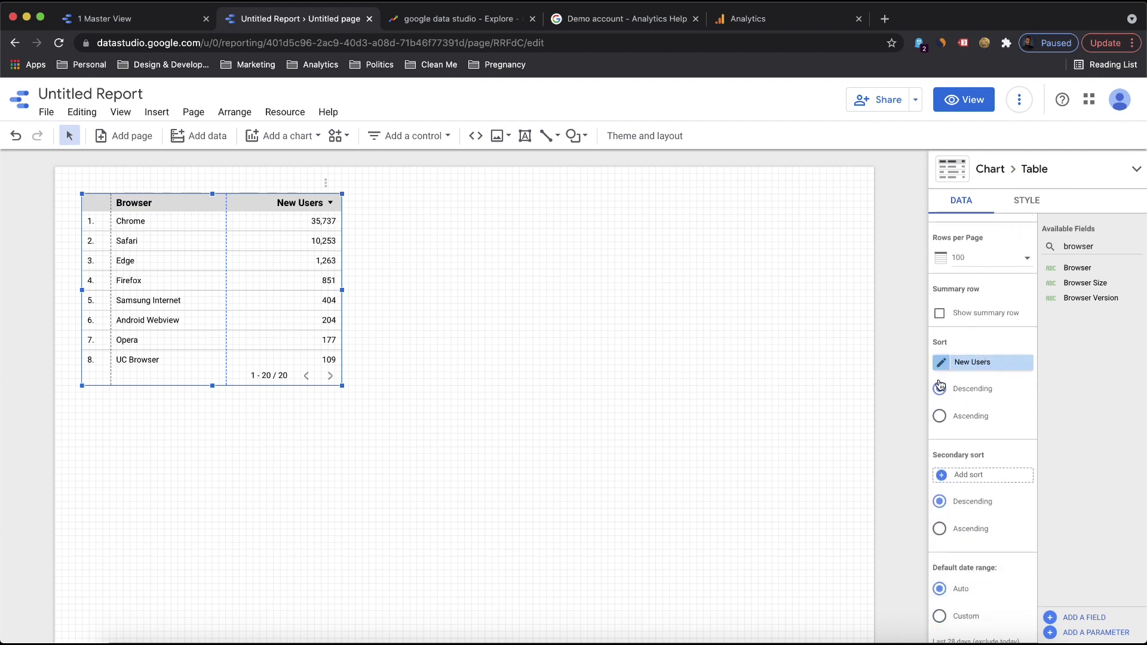
pyautogui.scroll(-3, 981, 471)
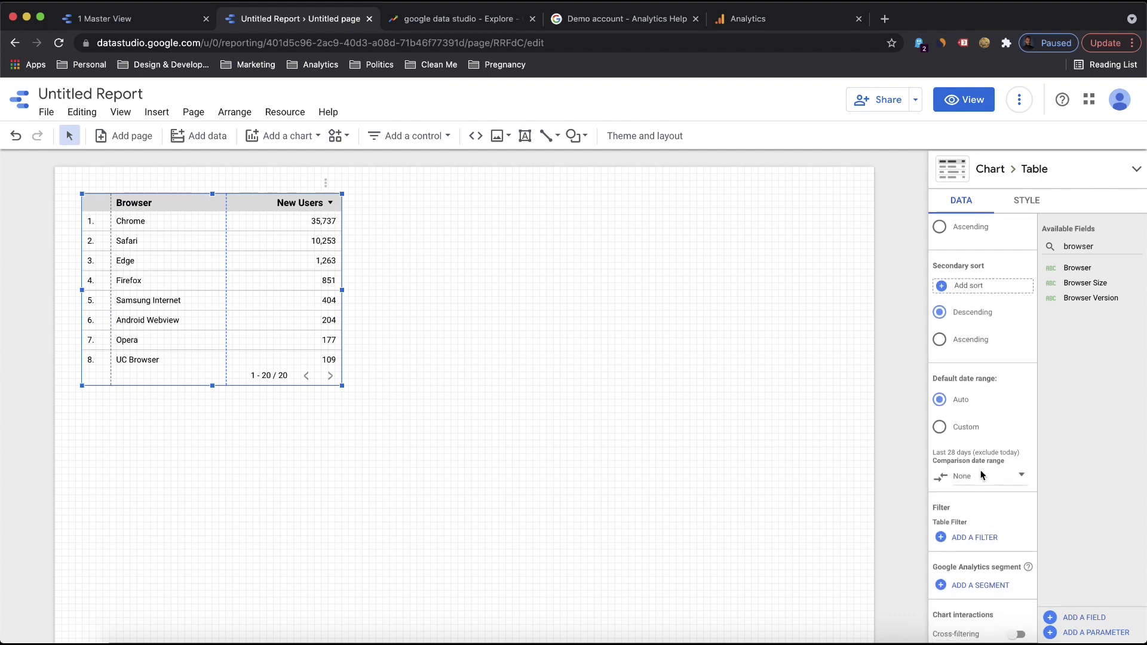
pyautogui.scroll(-1, 981, 475)
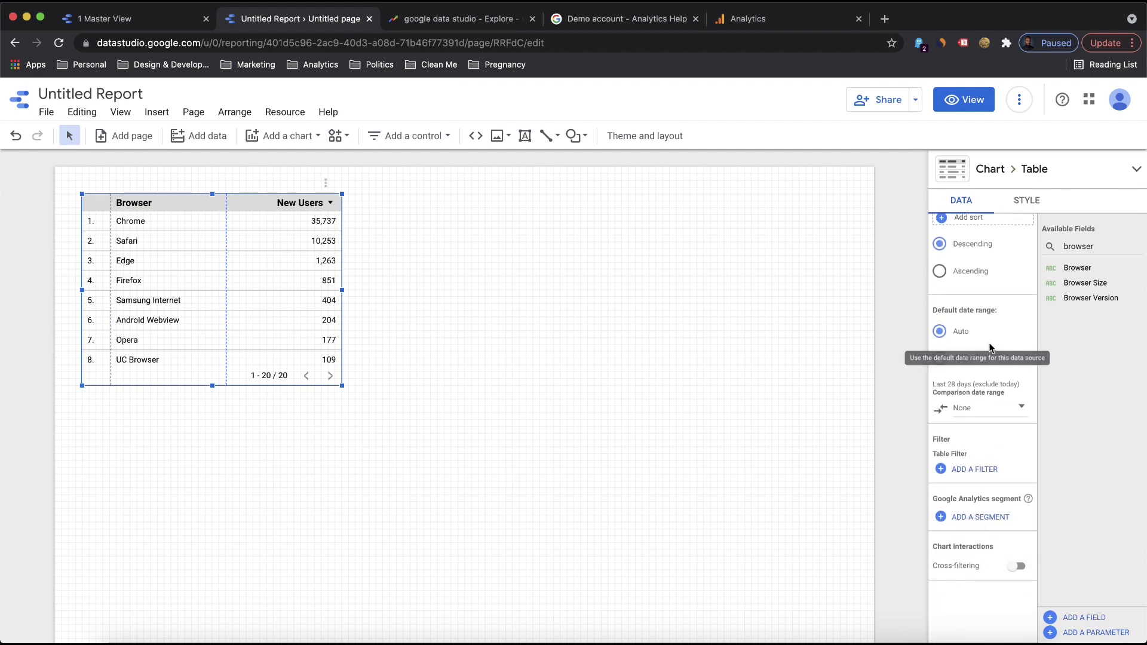
pyautogui.scroll(6, 991, 348)
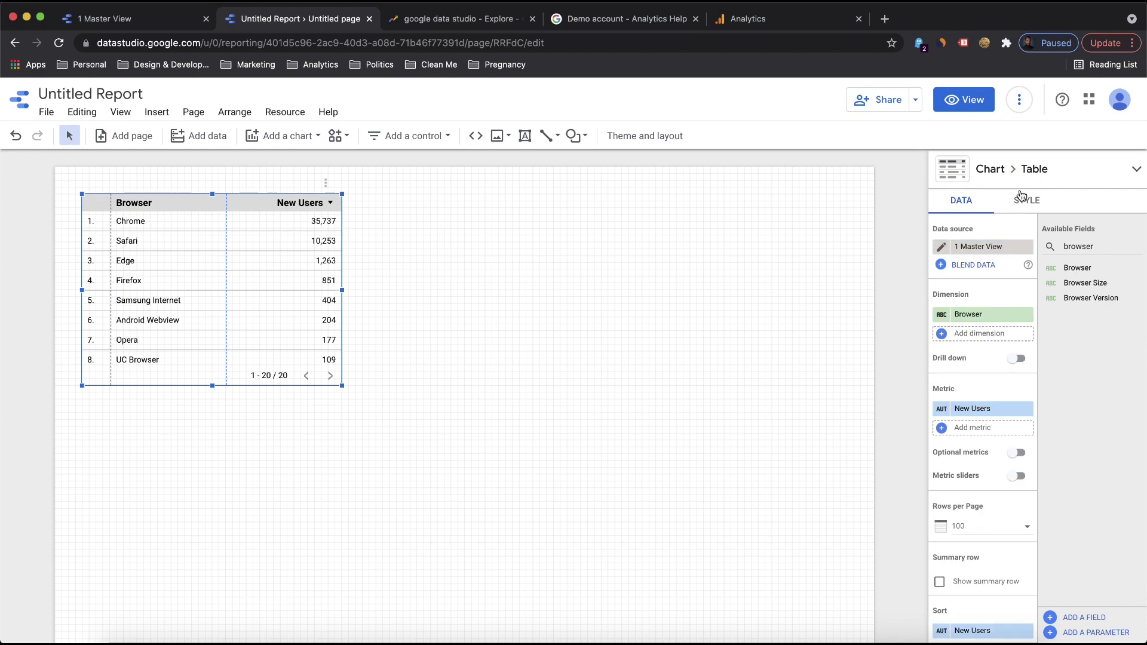
# Step: Add Transactions as a second metric to the table and widen the table to nearly the full page width
pyautogui.click(968, 408)
pyautogui.click(976, 386)
pyautogui.click(942, 427)
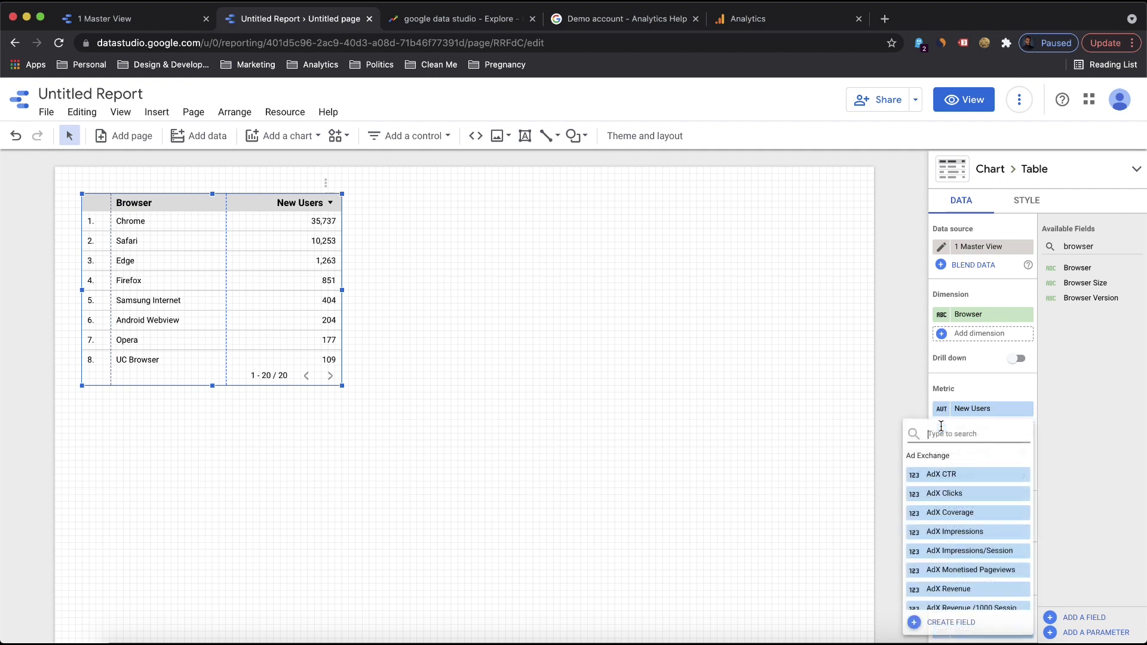
pyautogui.write('tra')
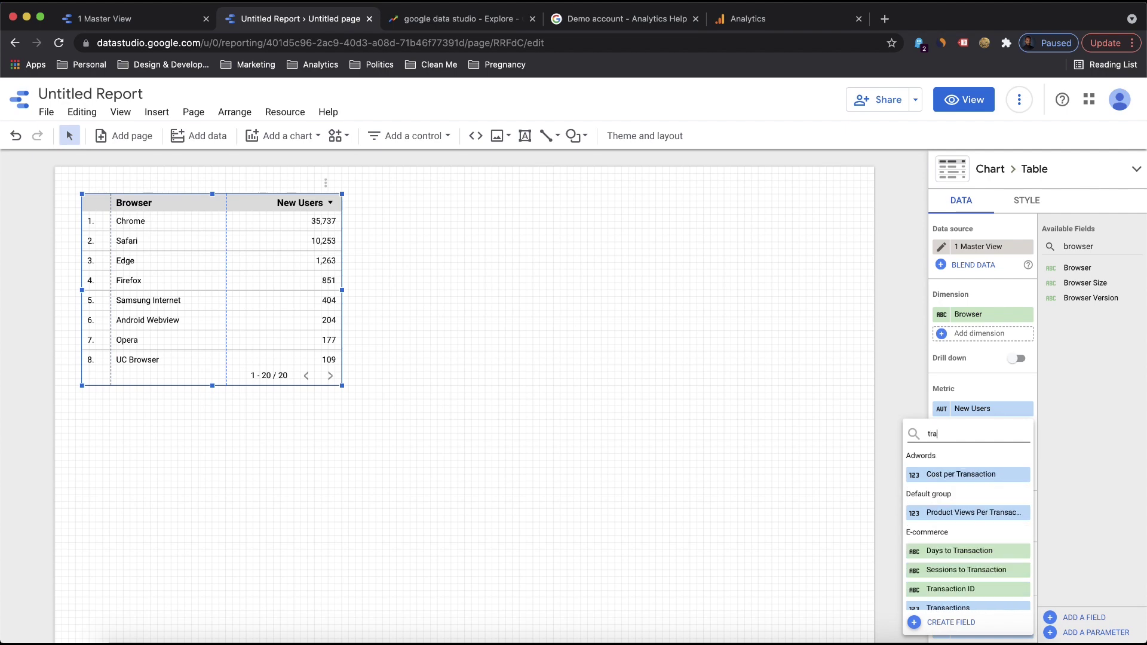
pyautogui.write('msnsactions')
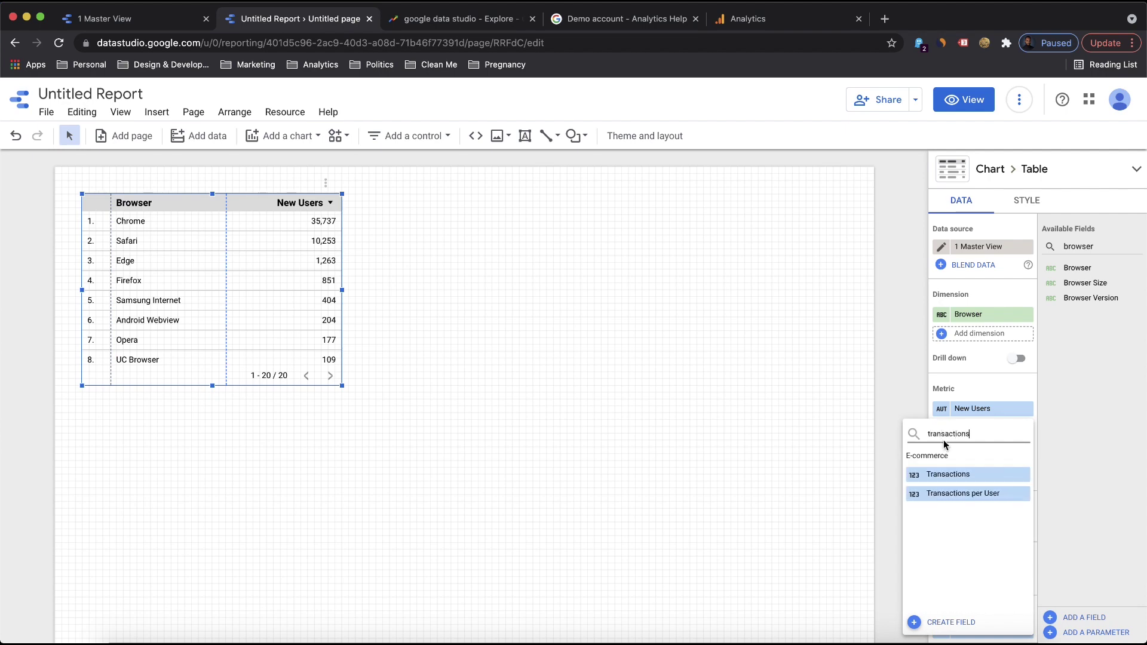
pyautogui.click(956, 474)
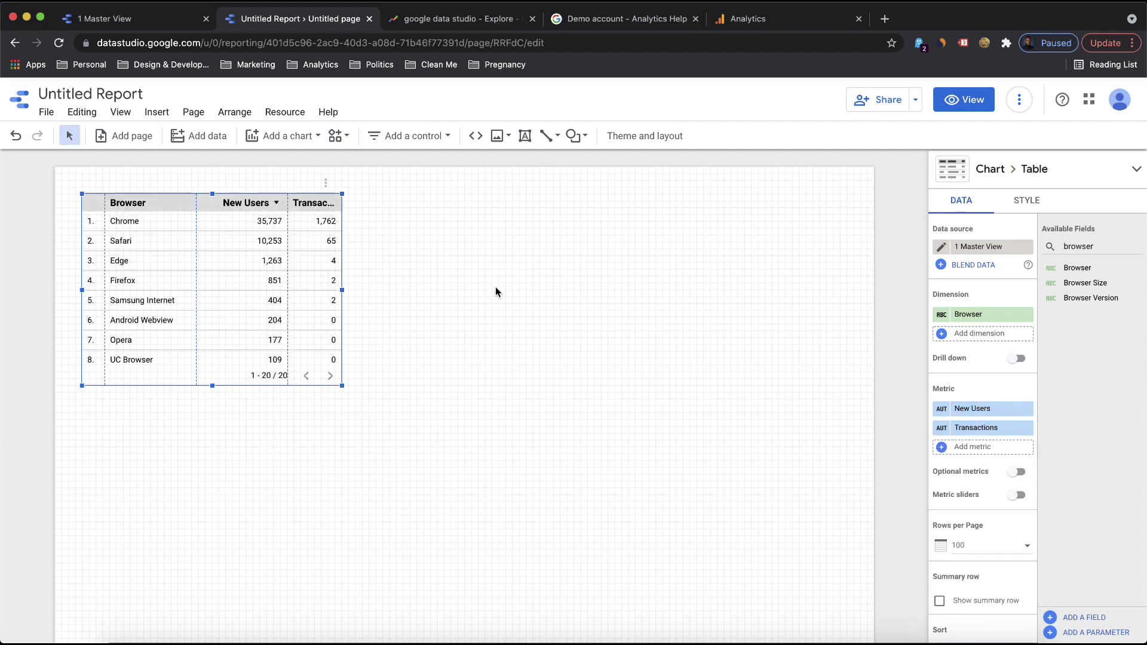
pyautogui.moveTo(342, 290); pyautogui.dragTo(627, 291)
pyautogui.moveTo(742, 294); pyautogui.dragTo(855, 289)
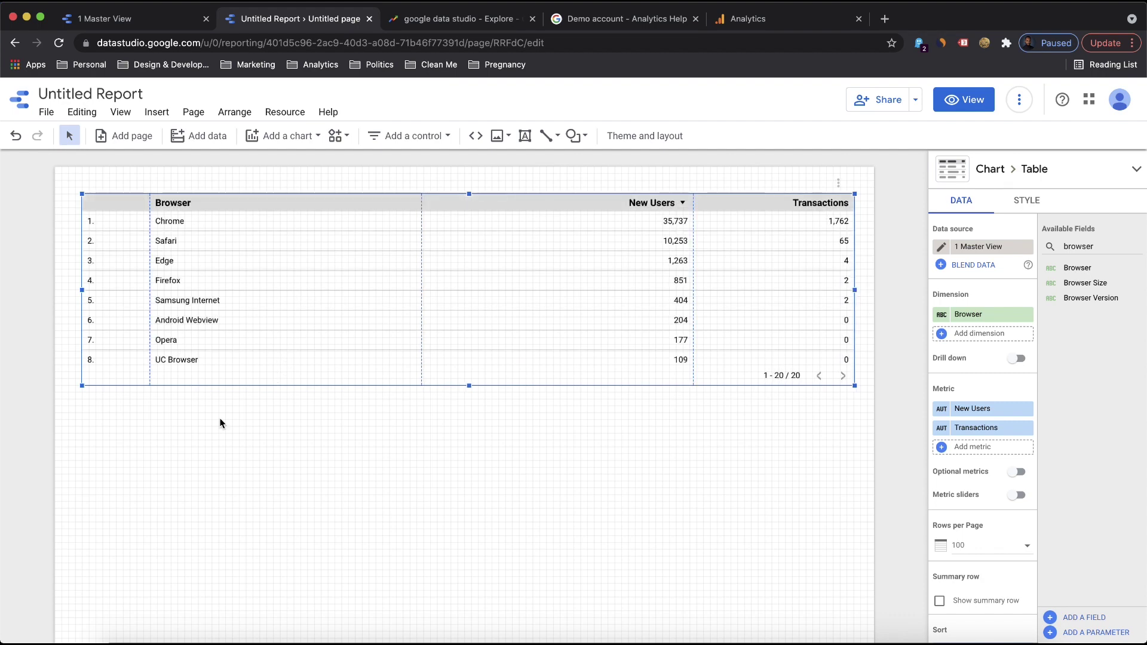
# Step: Create a conditional formatting rule for the table that uses a colour scale based on the Transactions field
pyautogui.click(196, 454)
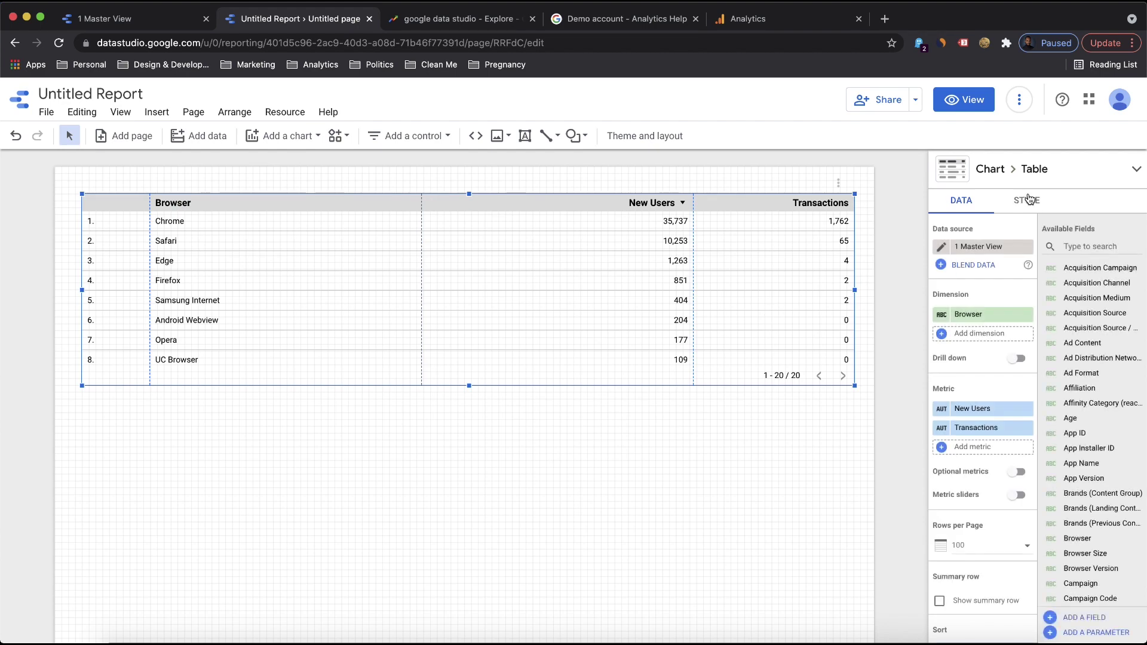
pyautogui.click(1028, 199)
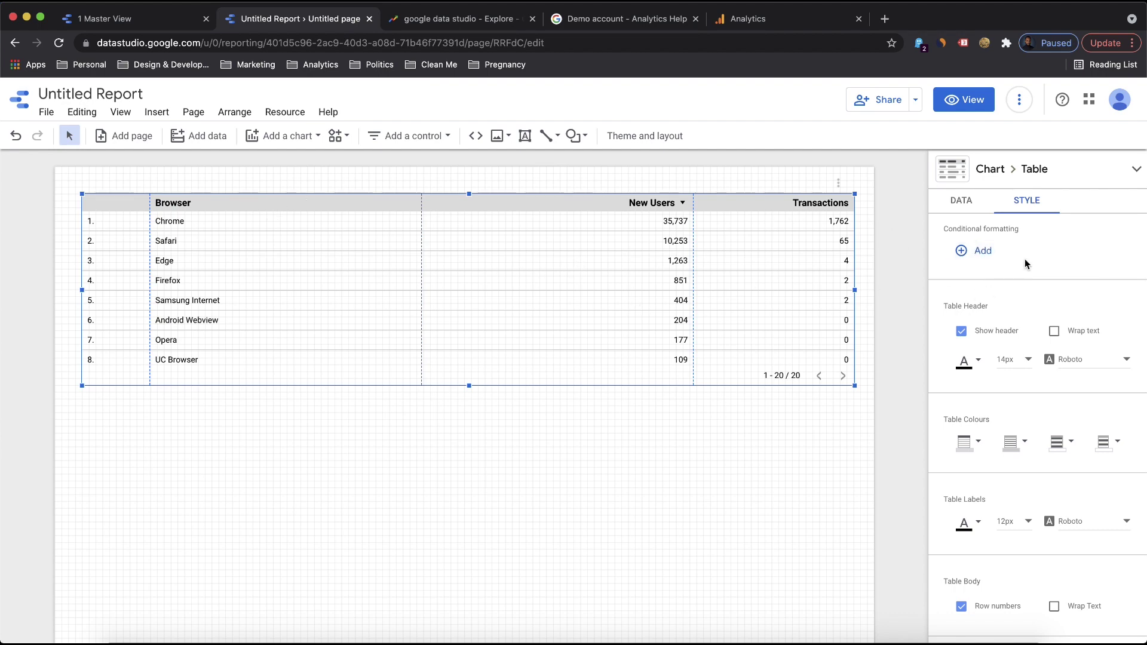
pyautogui.click(985, 252)
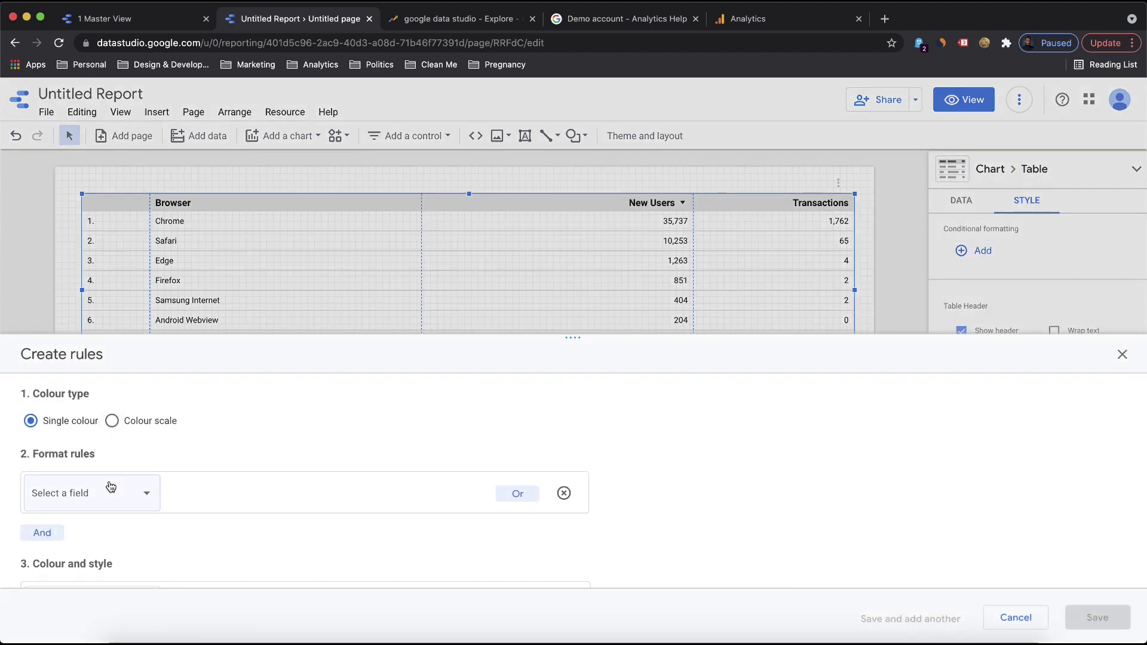
pyautogui.scroll(-2, 111, 486)
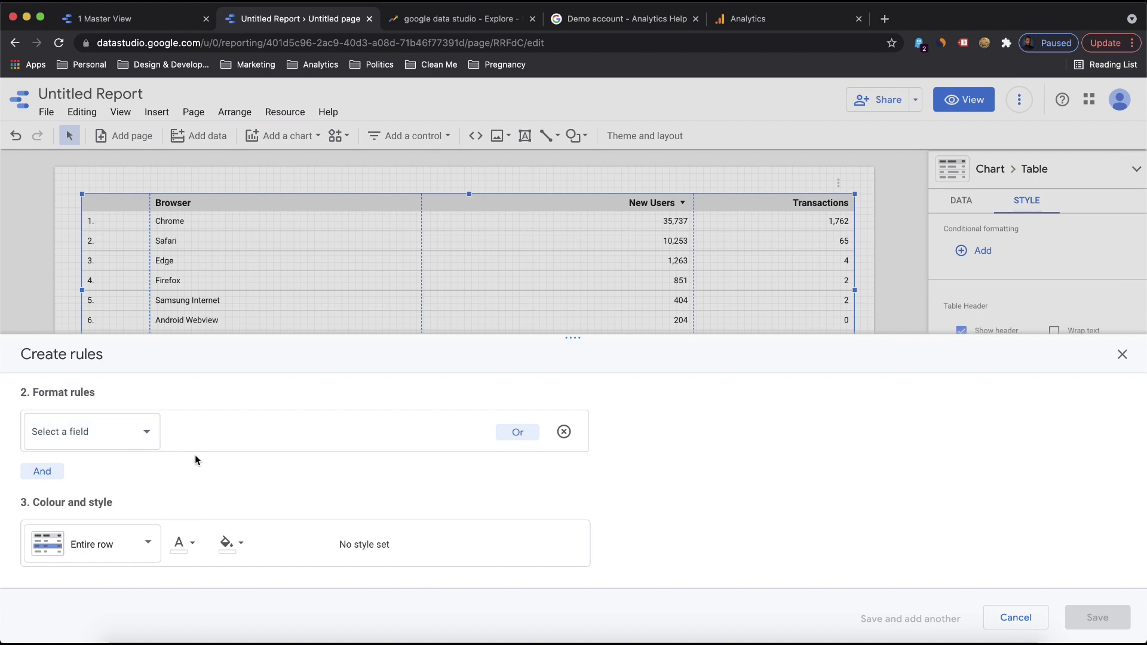
pyautogui.scroll(2, 195, 454)
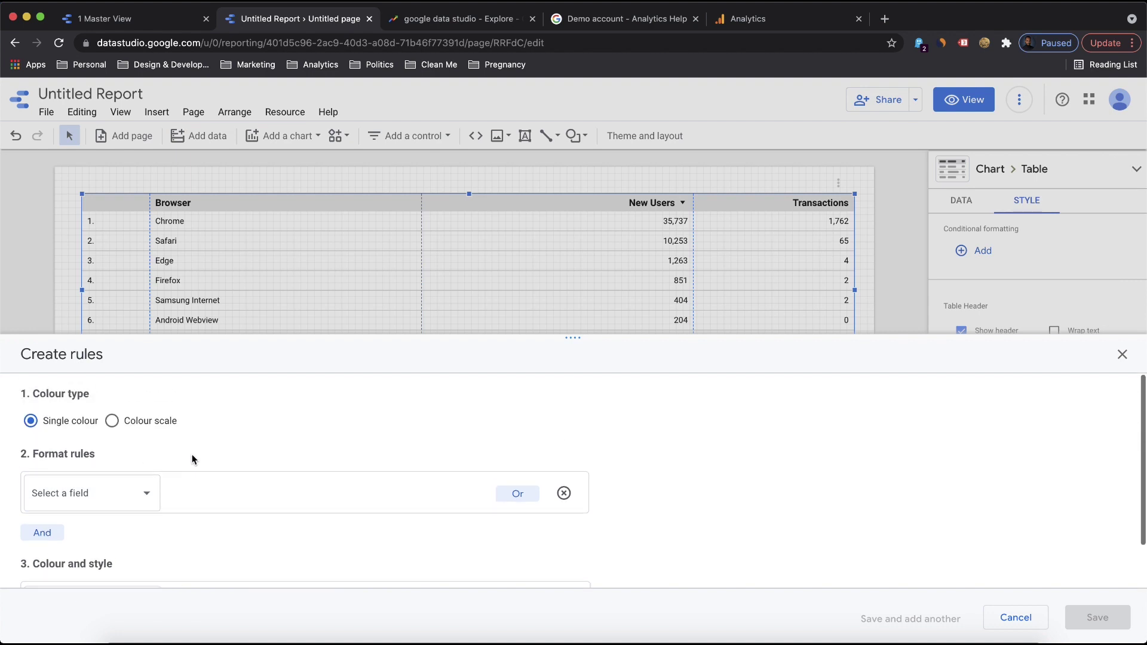
pyautogui.click(112, 421)
pyautogui.scroll(-3, 198, 435)
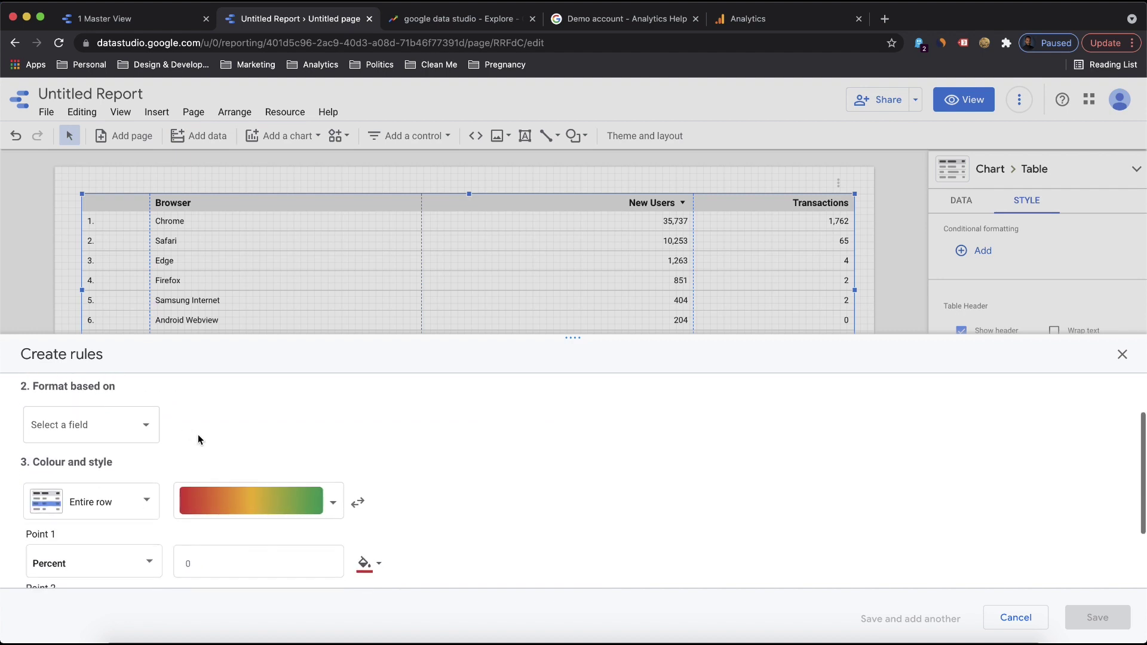
pyautogui.click(122, 399)
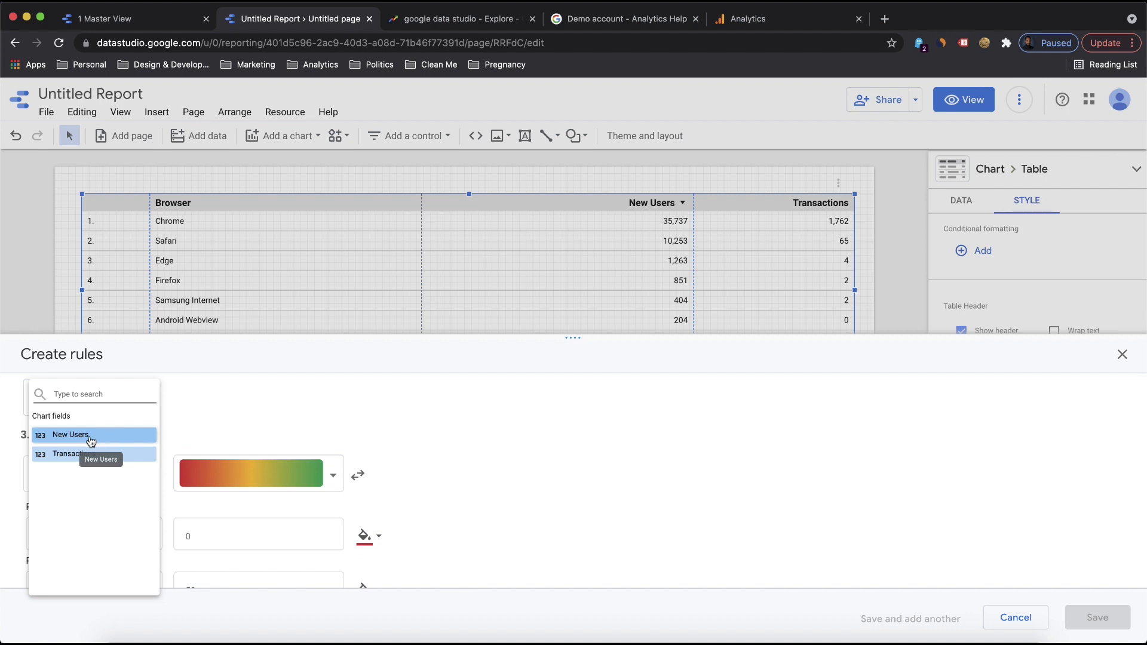
pyautogui.click(73, 454)
# Step: Review the rule's colour points at 0, 50 and 100 percent and save it with the red-to-green scale
pyautogui.scroll(-2, 226, 433)
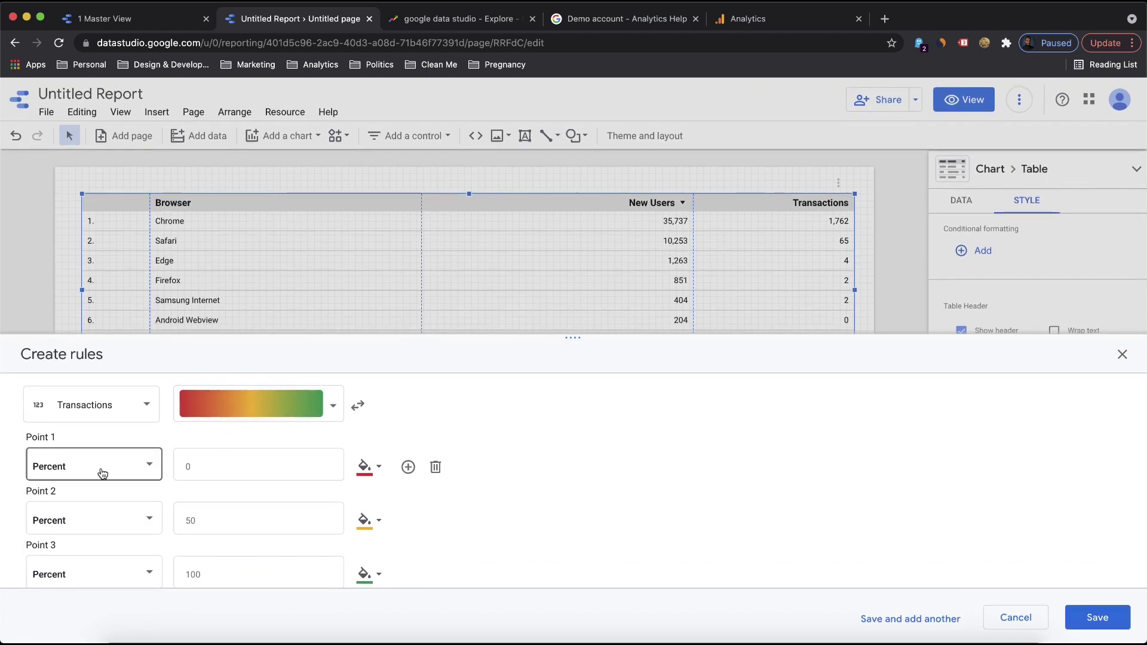
pyautogui.scroll(-1, 211, 468)
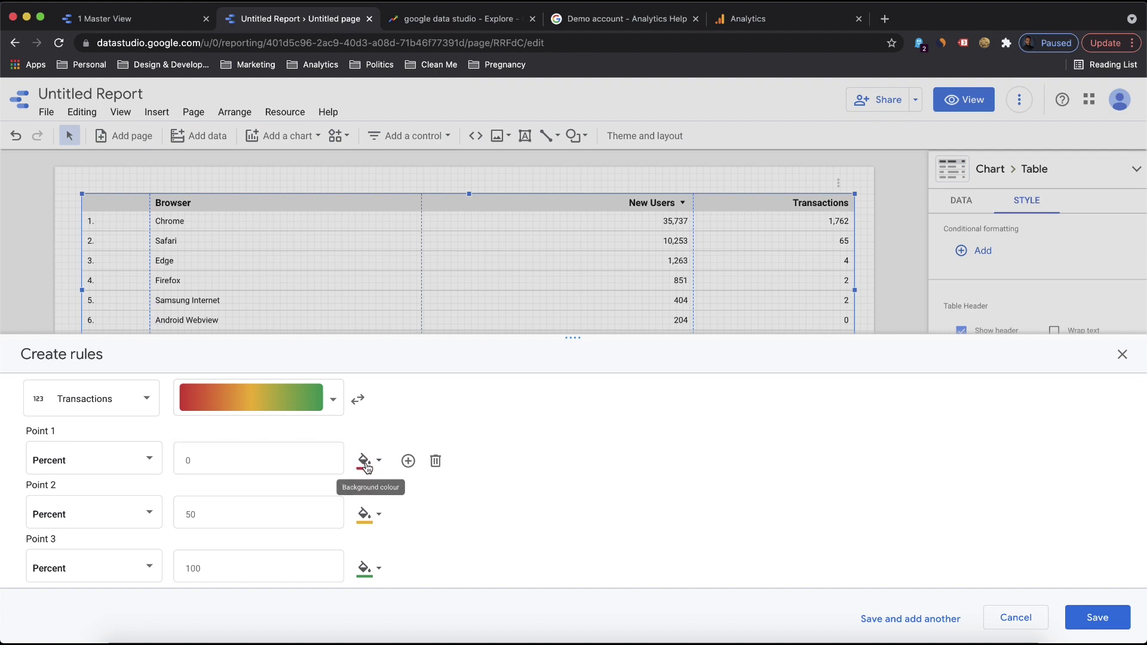
pyautogui.scroll(-1, 353, 569)
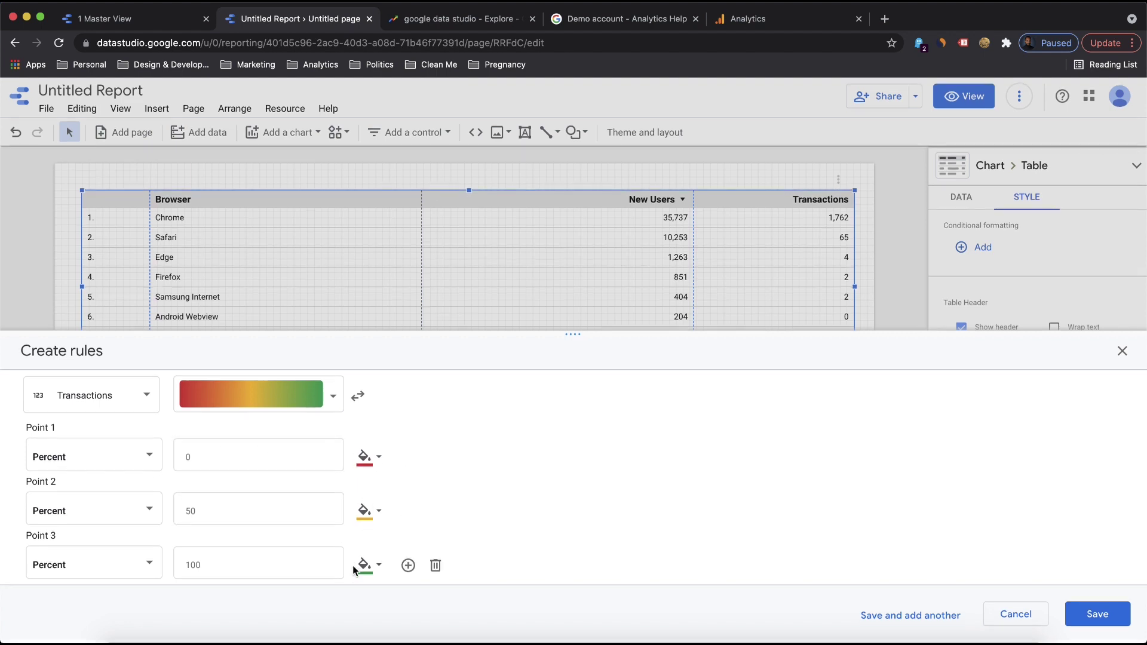
pyautogui.scroll(3, 337, 457)
pyautogui.scroll(-3, 337, 457)
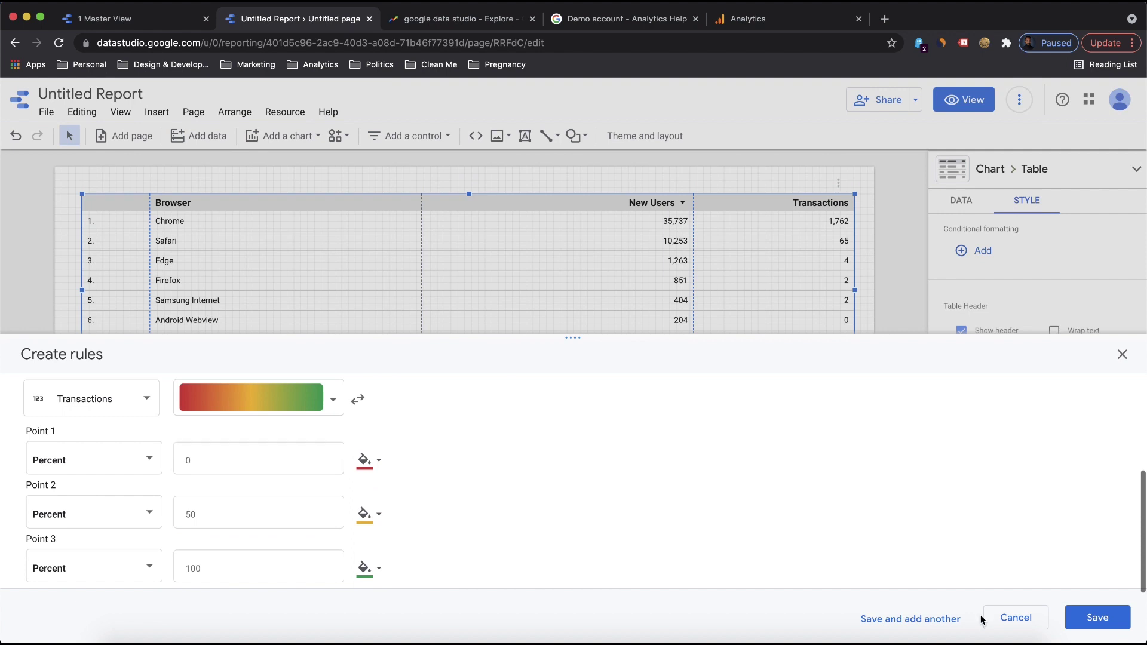
pyautogui.click(1098, 617)
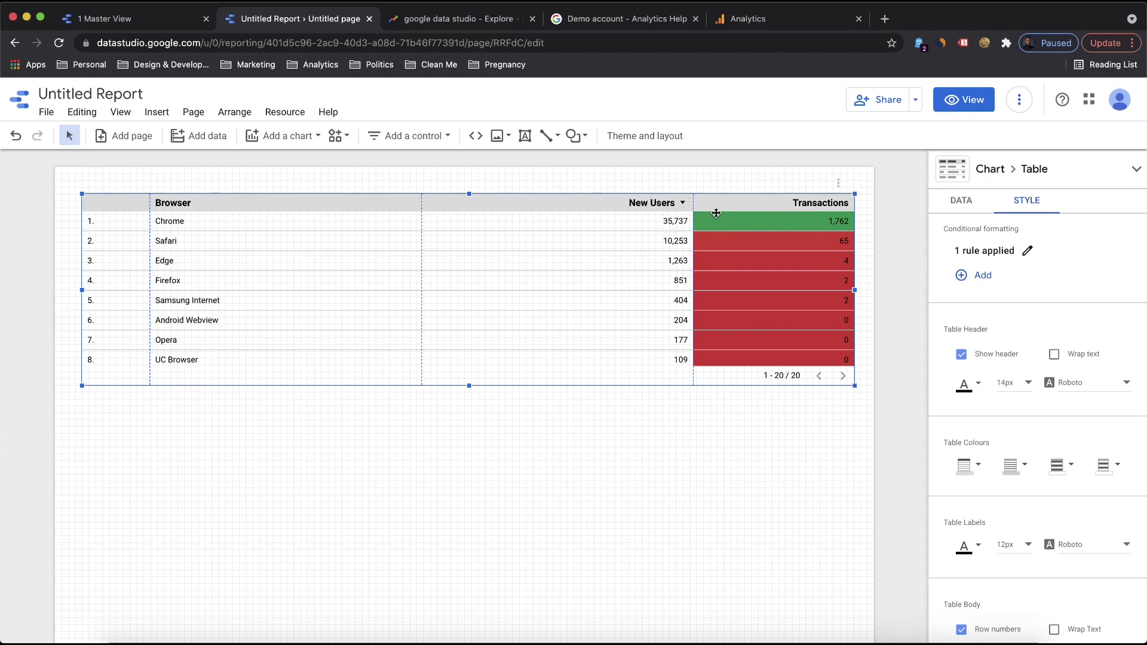
# Step: Search the metric picker for "transac" and add Transactions to the table a second time as its third metric
pyautogui.click(956, 199)
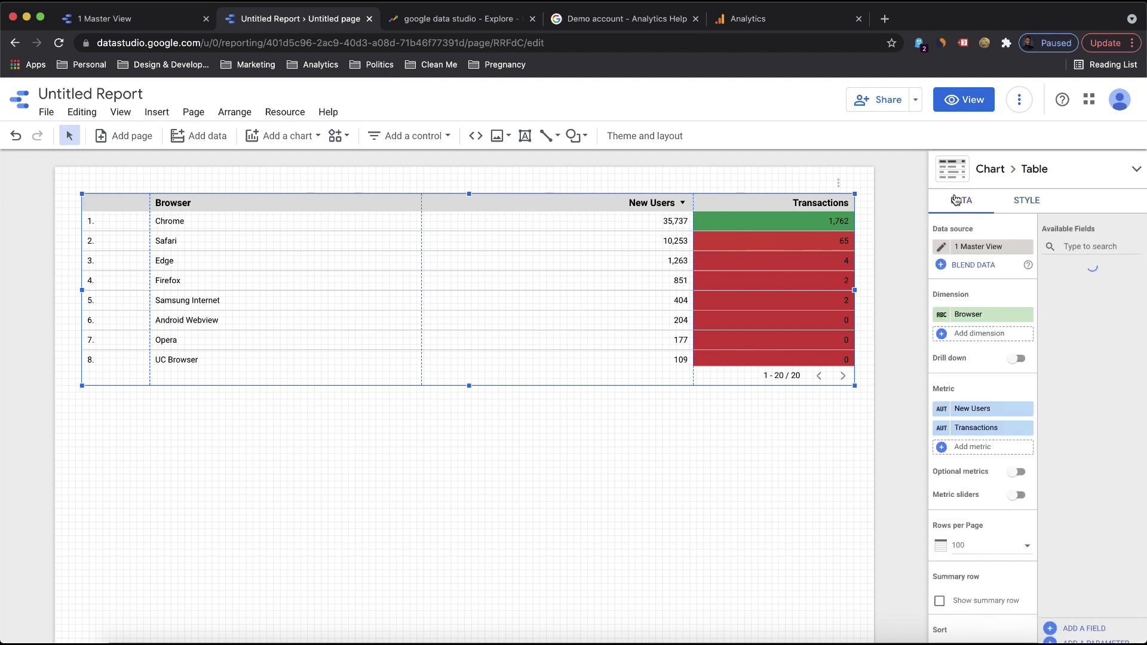
pyautogui.click(942, 448)
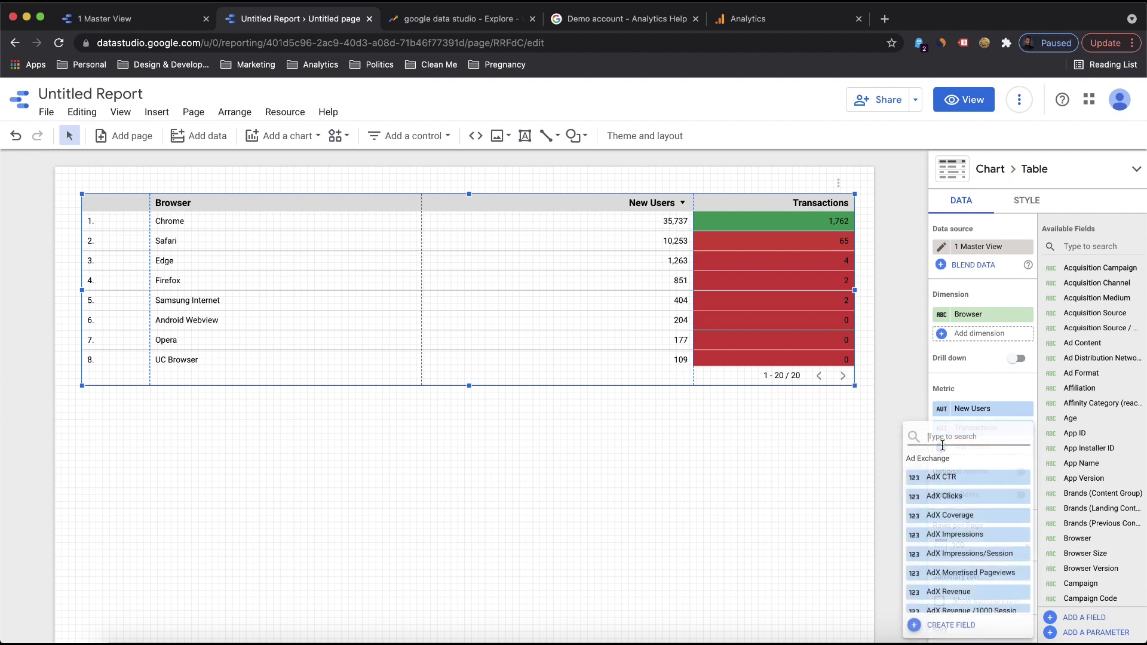
pyautogui.write('transac')
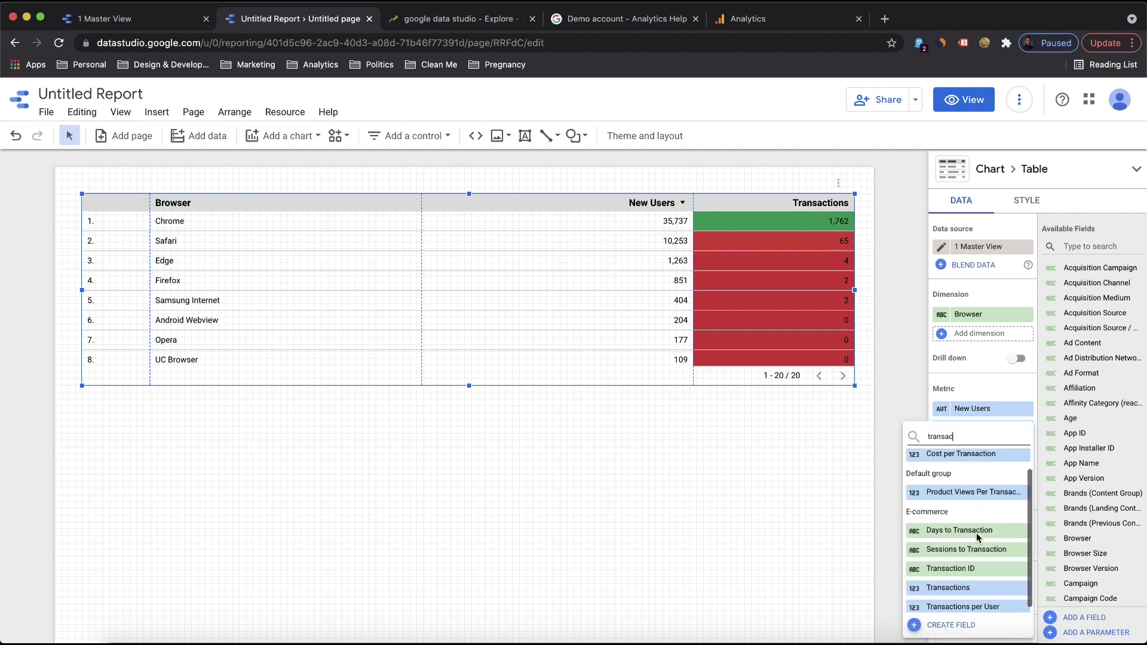
pyautogui.scroll(-2, 976, 532)
pyautogui.click(967, 608)
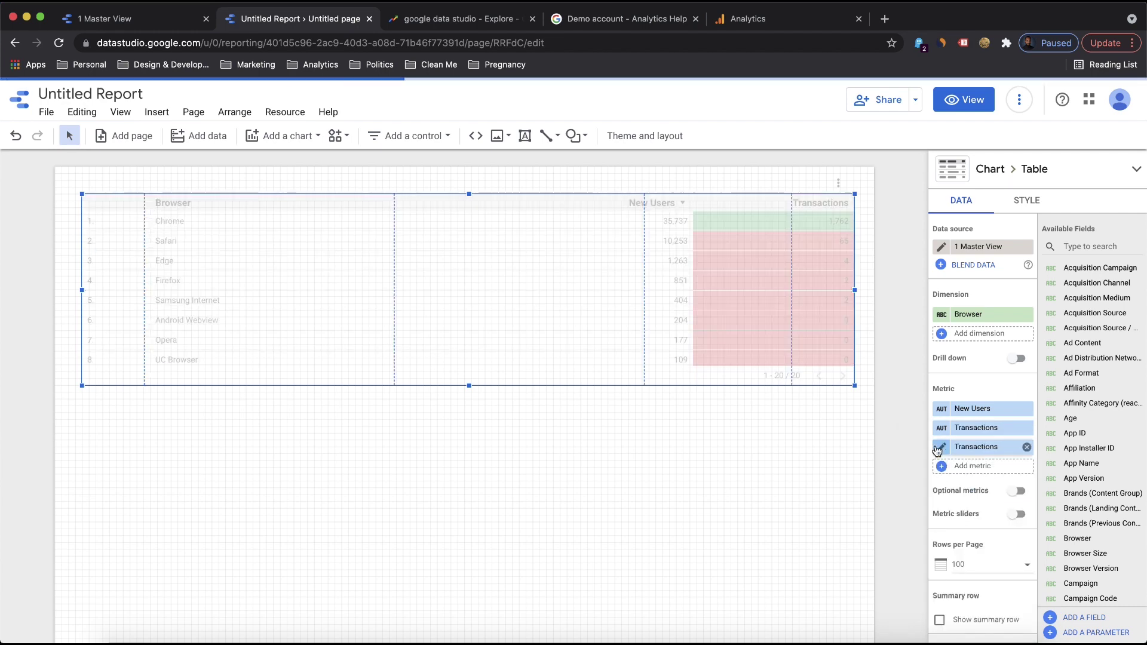
# Step: Rename the duplicate Transactions metric as "Order Share"
pyautogui.click(967, 450)
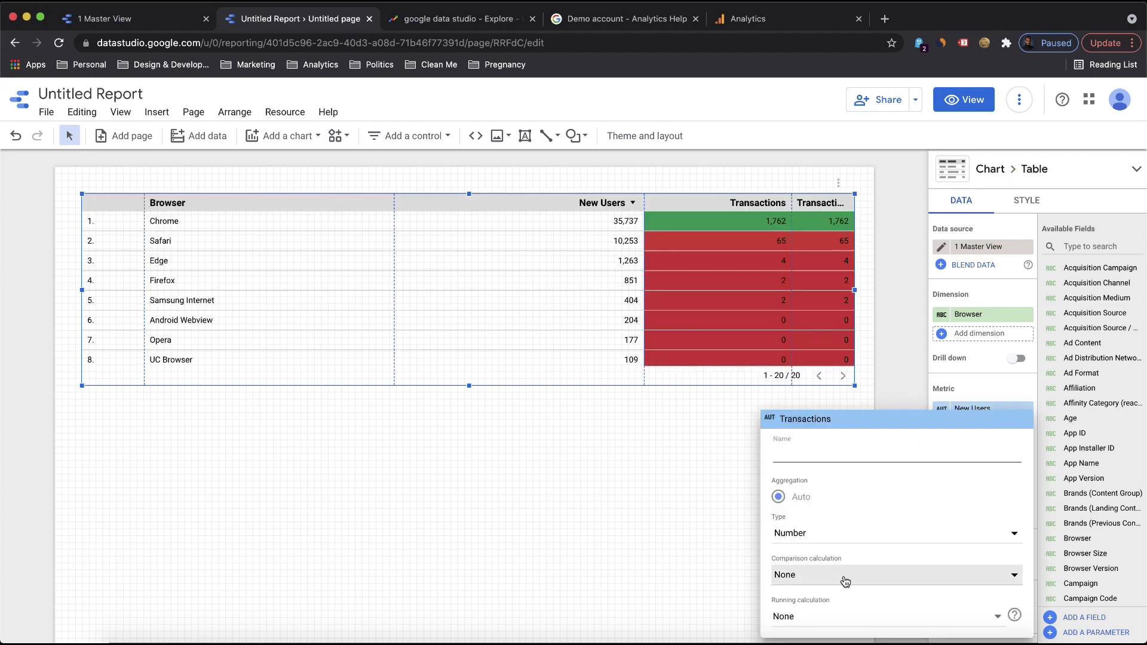
pyautogui.click(907, 381)
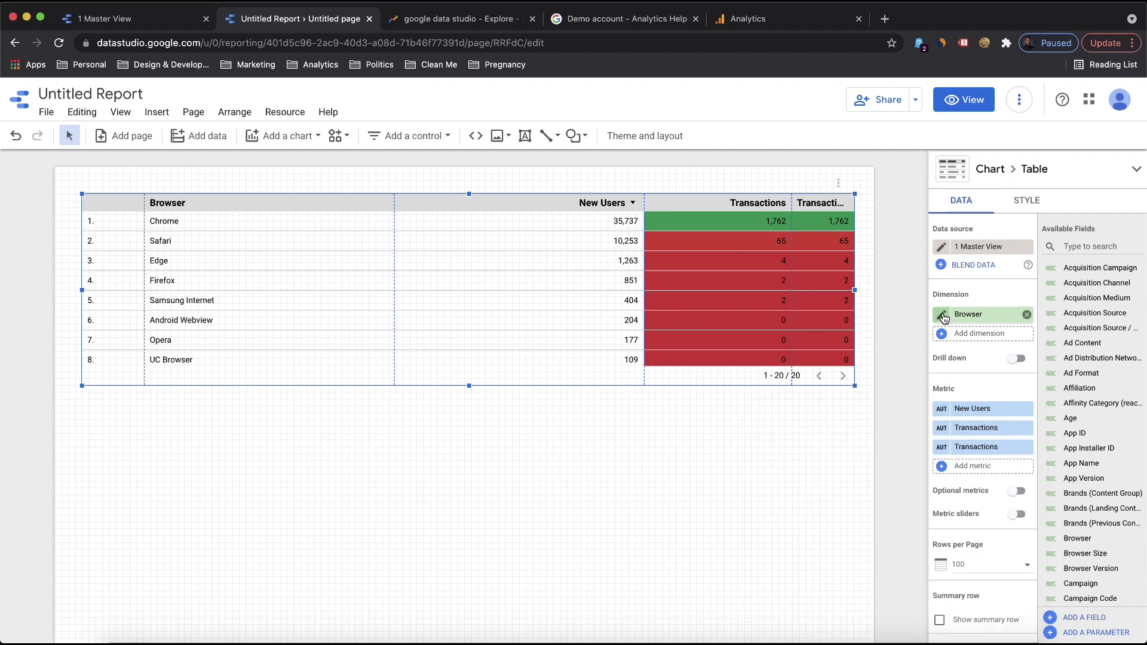
pyautogui.click(941, 447)
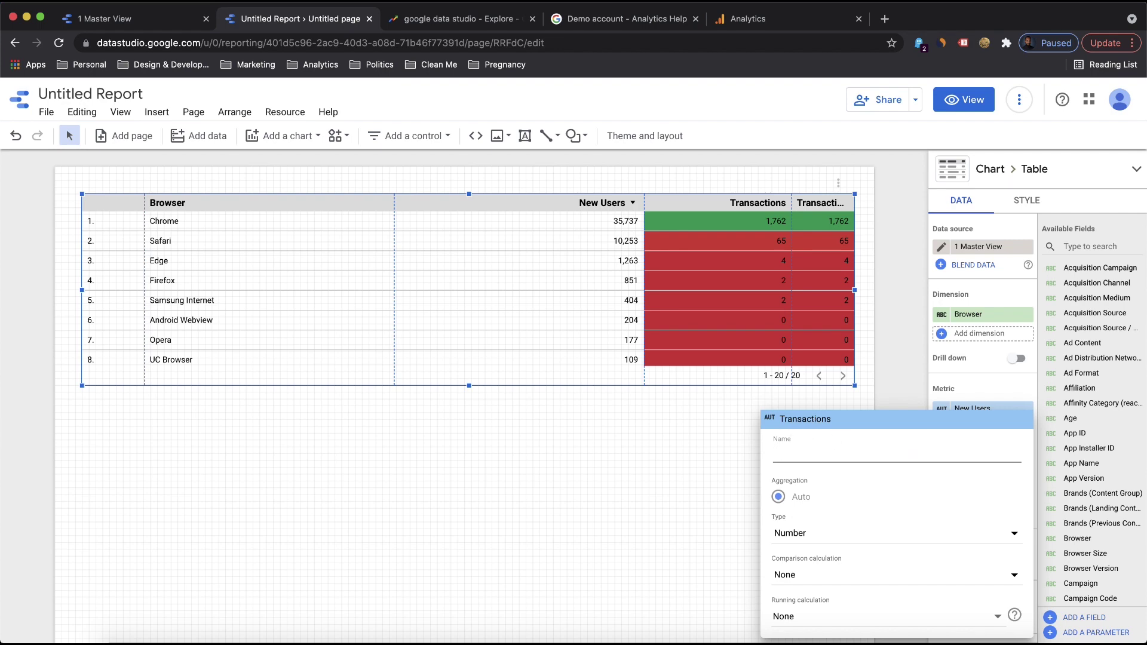
pyautogui.write('Orders S')
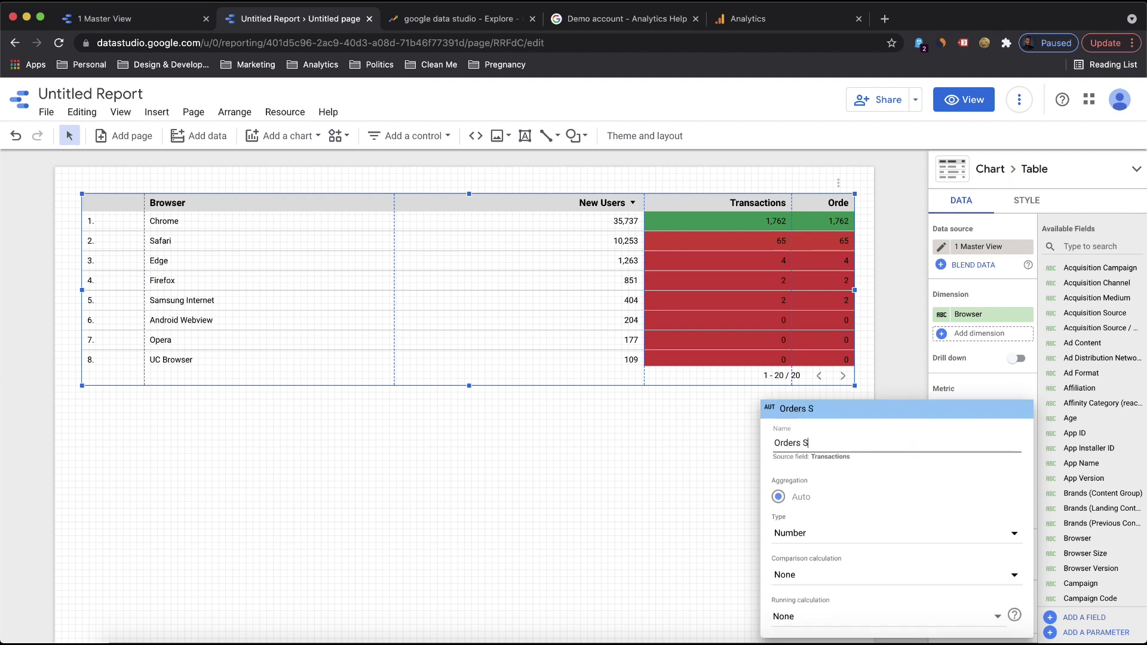
pyautogui.write('hare')
pyautogui.press('BackSpace')
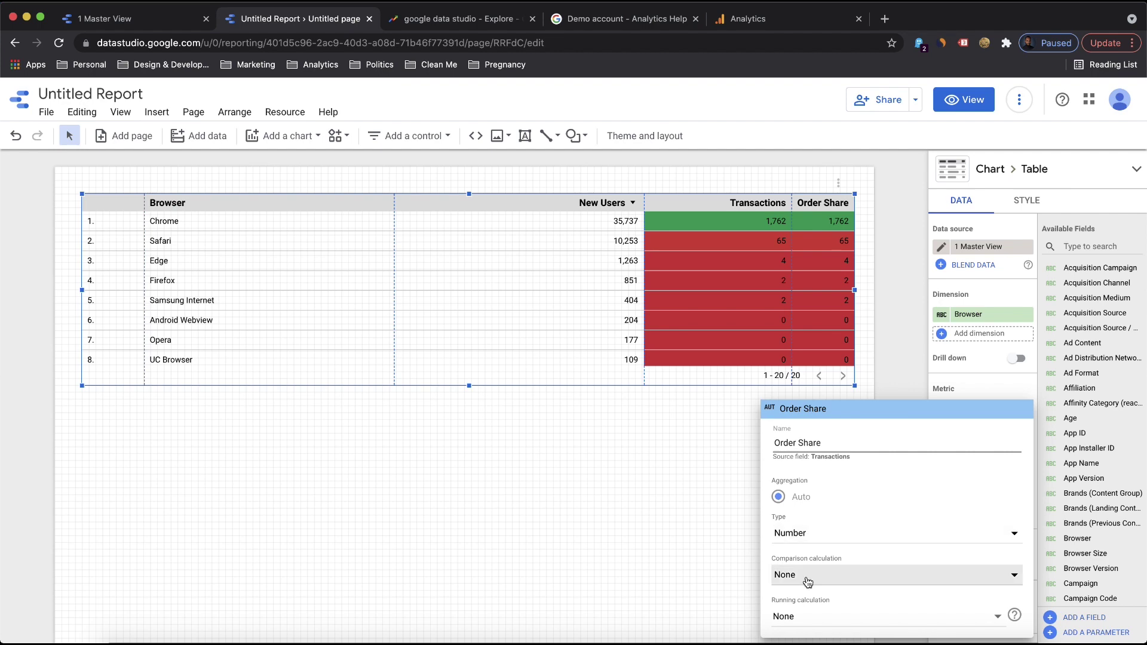
# Step: Set the Order Share metric's comparison calculation to Percent of total, relative to corresponding data
pyautogui.click(829, 575)
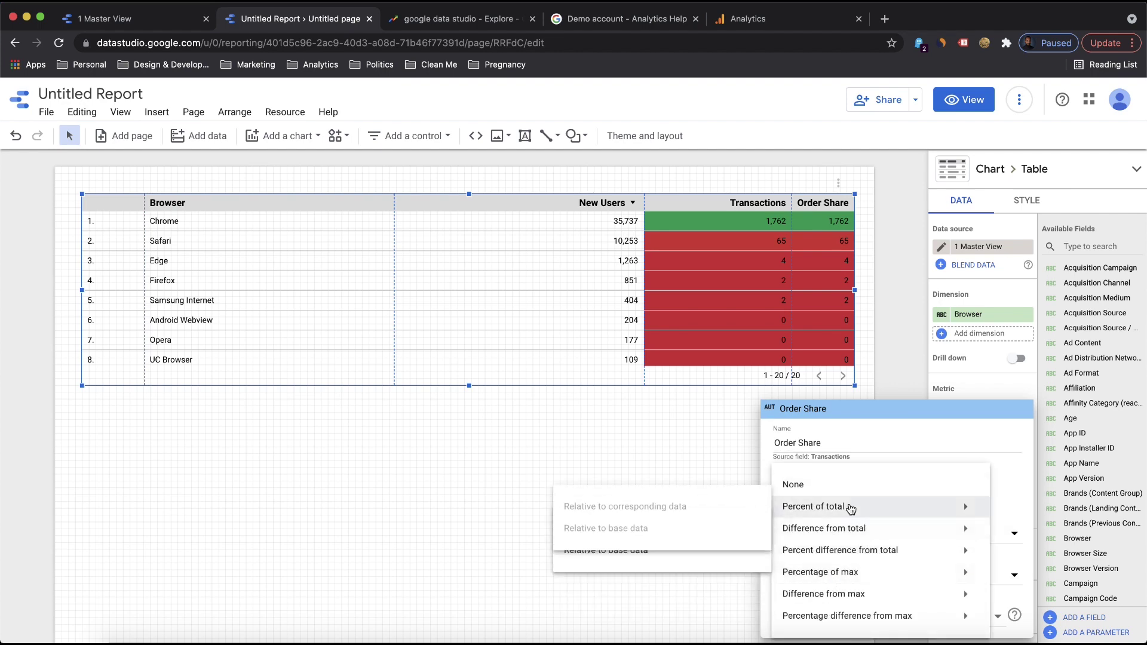
pyautogui.moveTo(850, 508)
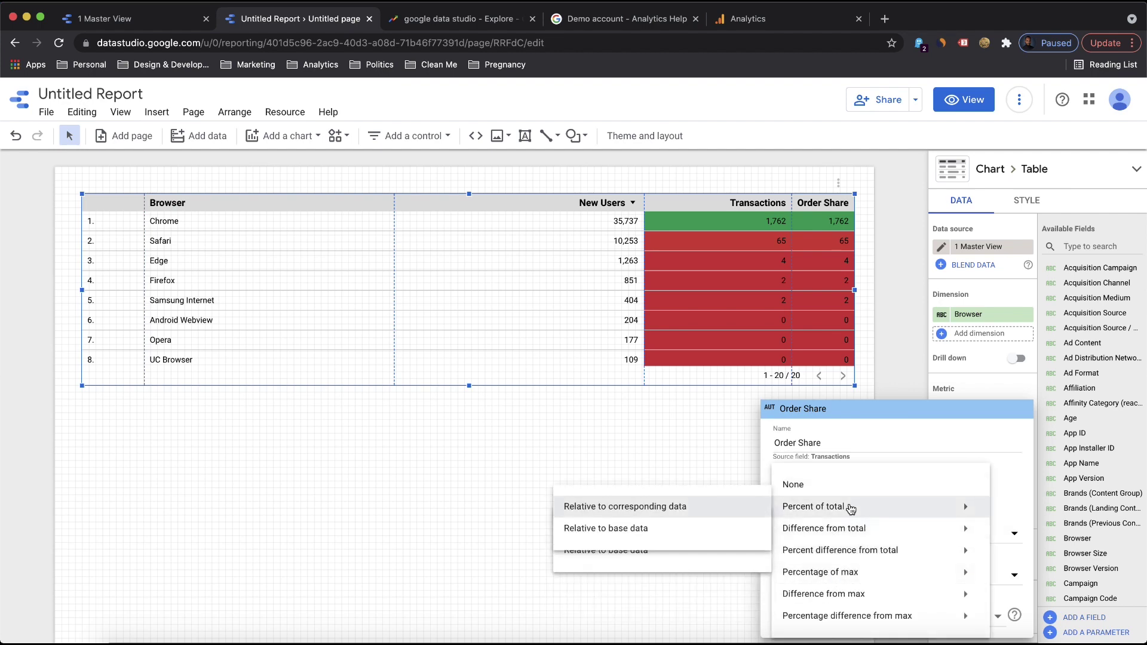
pyautogui.click(674, 507)
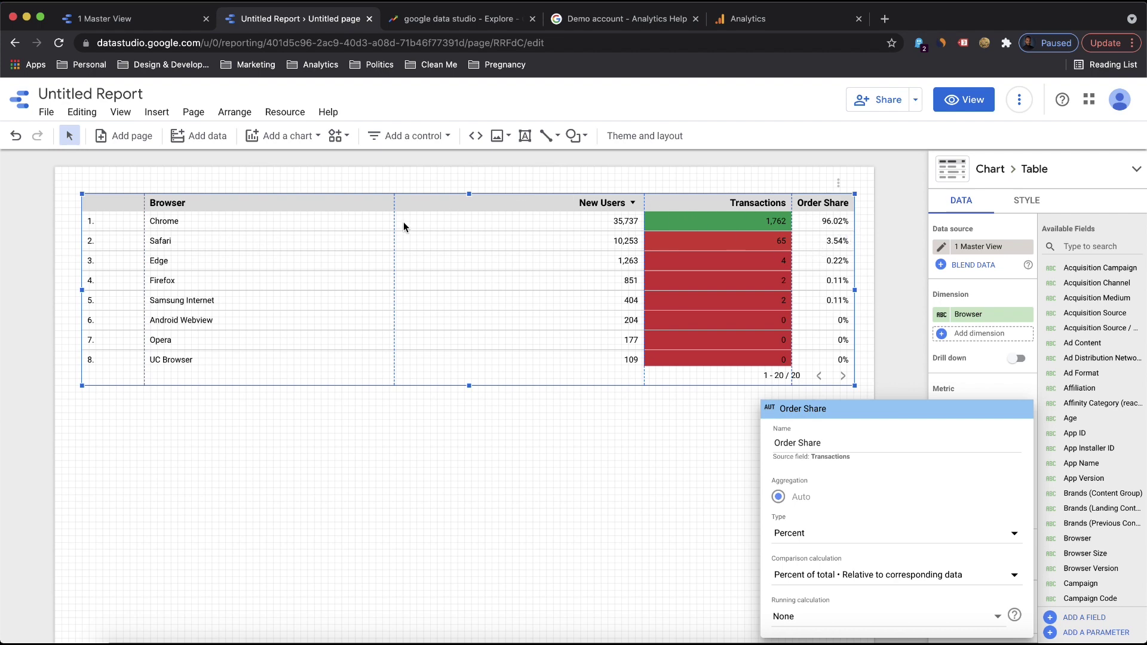
pyautogui.click(787, 284)
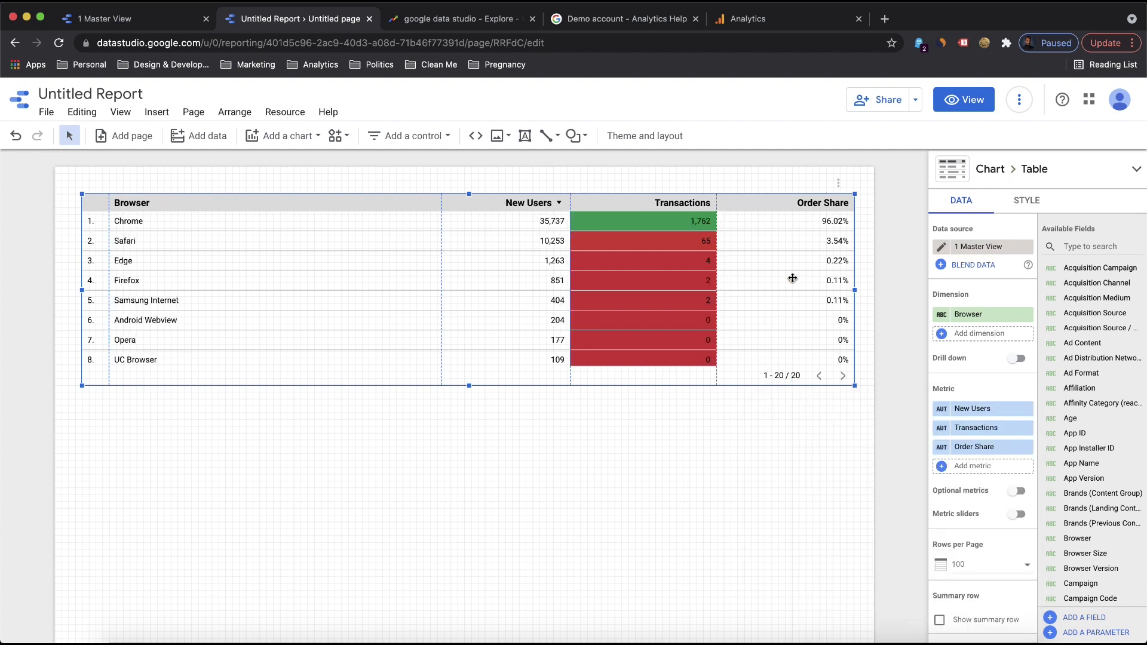
# Step: Review the table's header, colour and label style settings, including the colour palette for the header background
pyautogui.click(1026, 201)
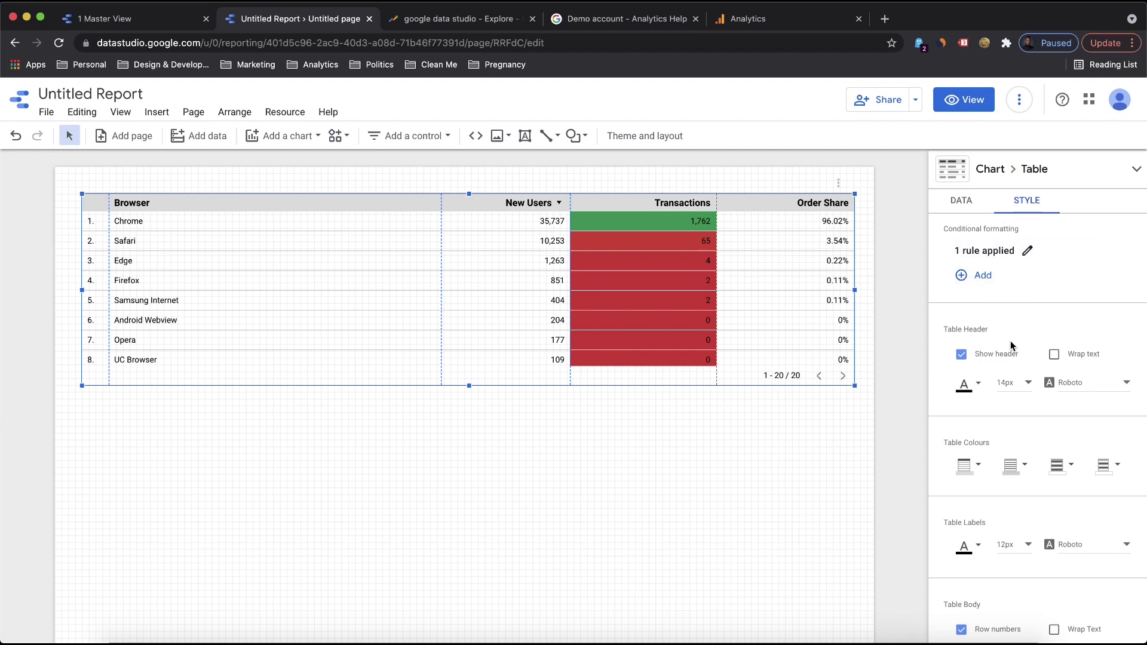
pyautogui.scroll(-3, 1010, 341)
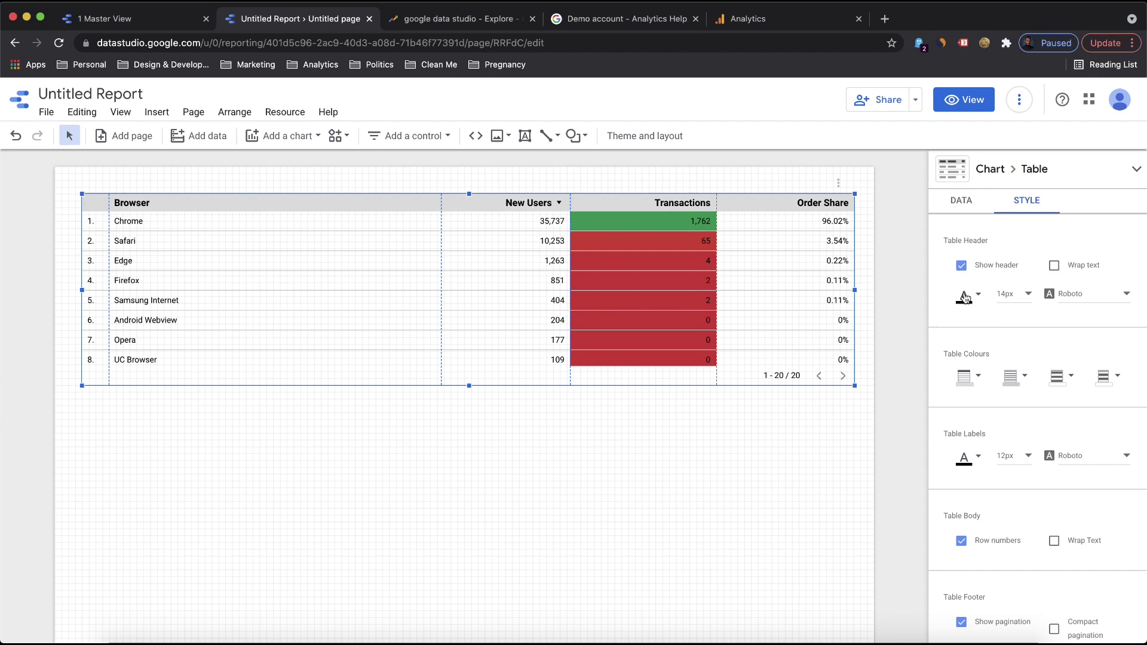
pyautogui.scroll(-1, 971, 327)
pyautogui.scroll(-3, 971, 325)
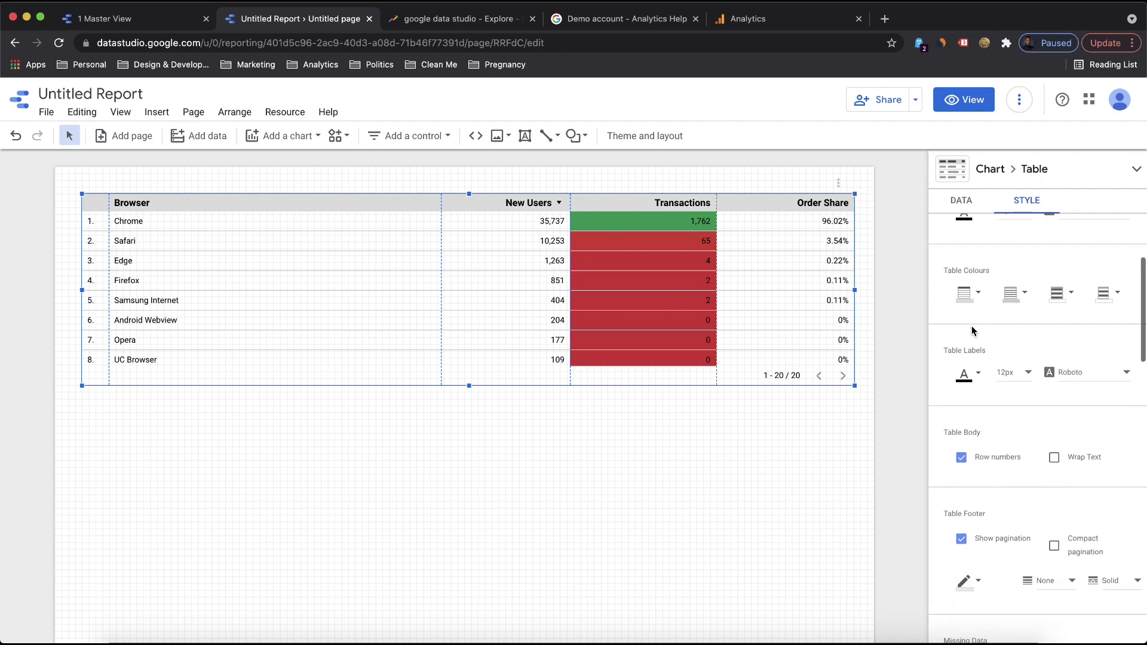
pyautogui.click(975, 266)
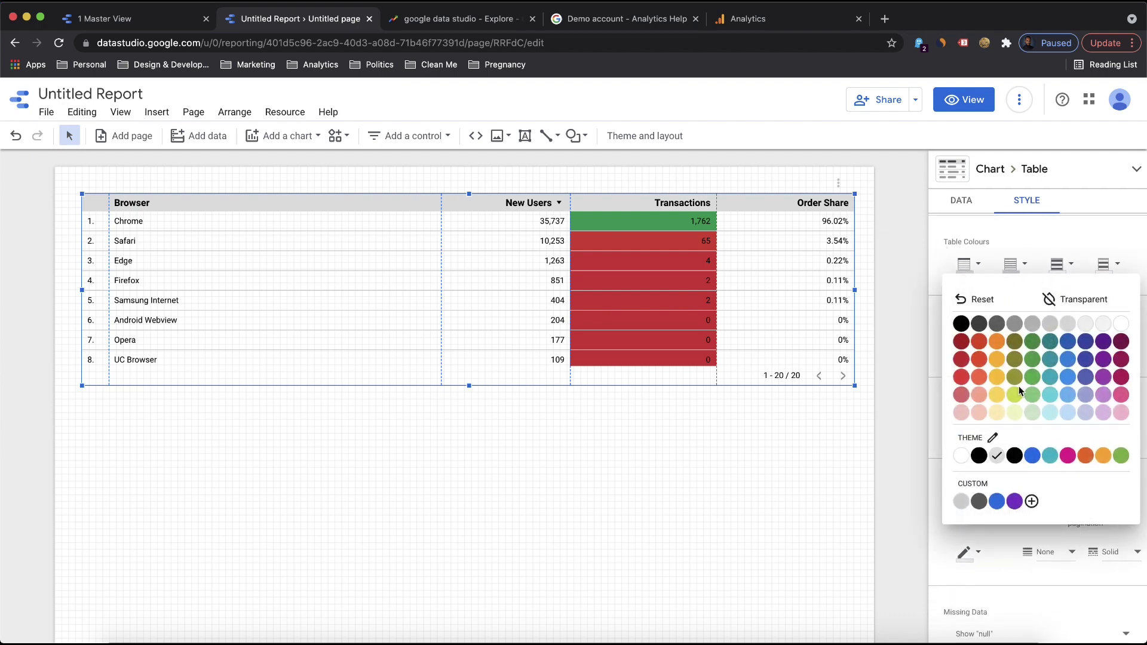
pyautogui.click(1039, 242)
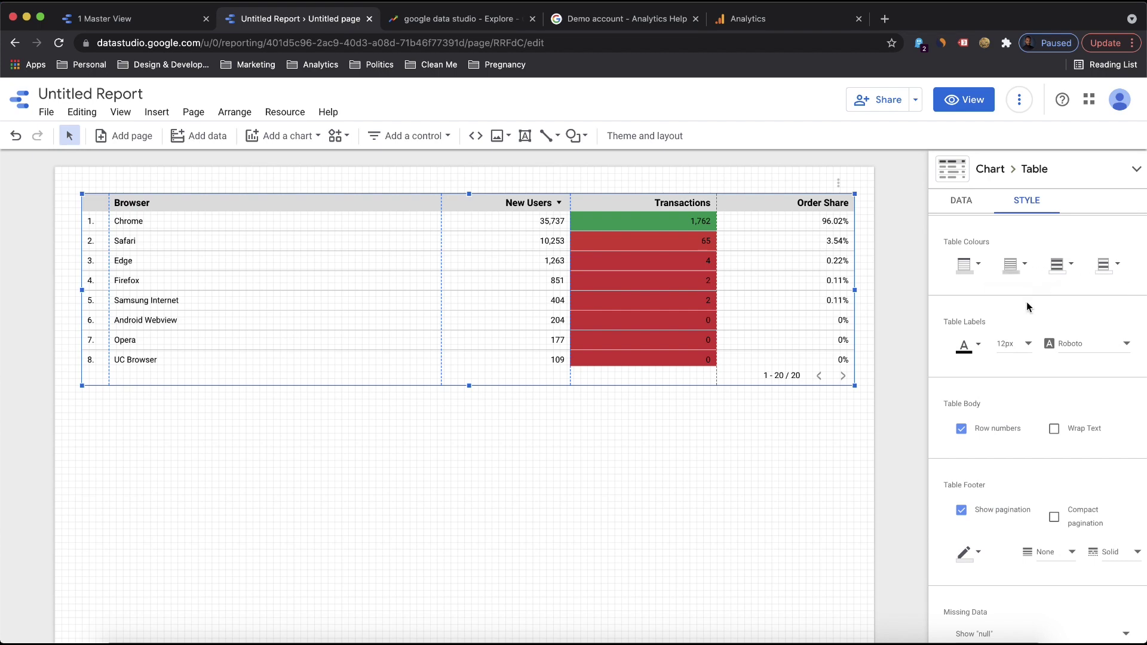
pyautogui.scroll(-3, 1026, 306)
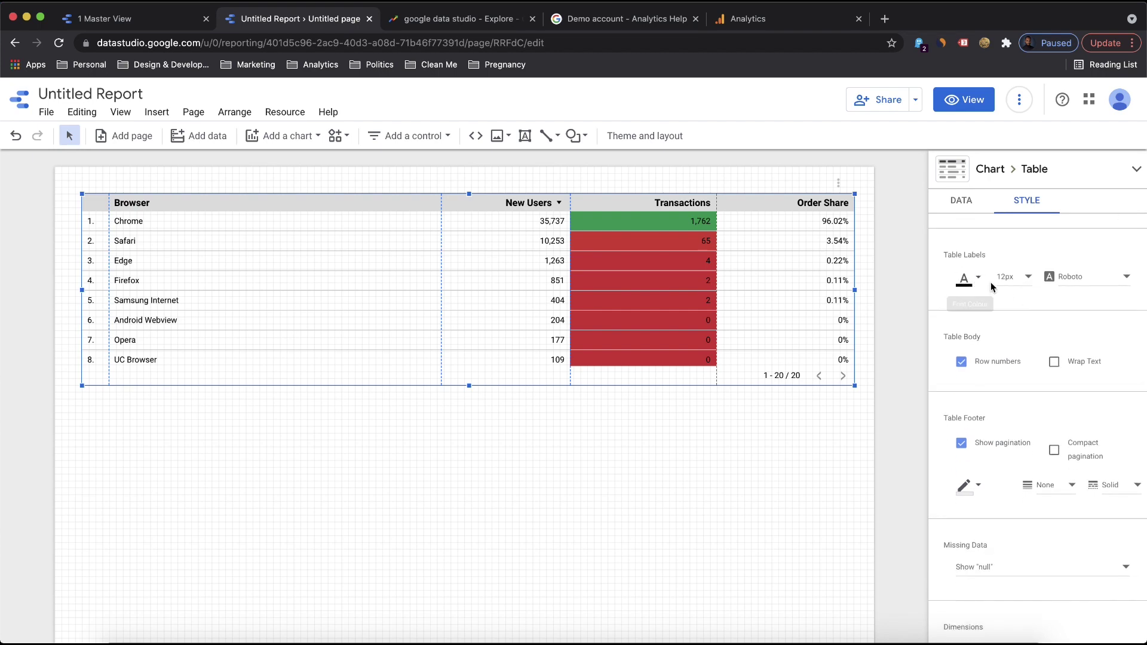
# Step: Toggle the row numbers in the table body and leave them turned off
pyautogui.scroll(-1, 975, 329)
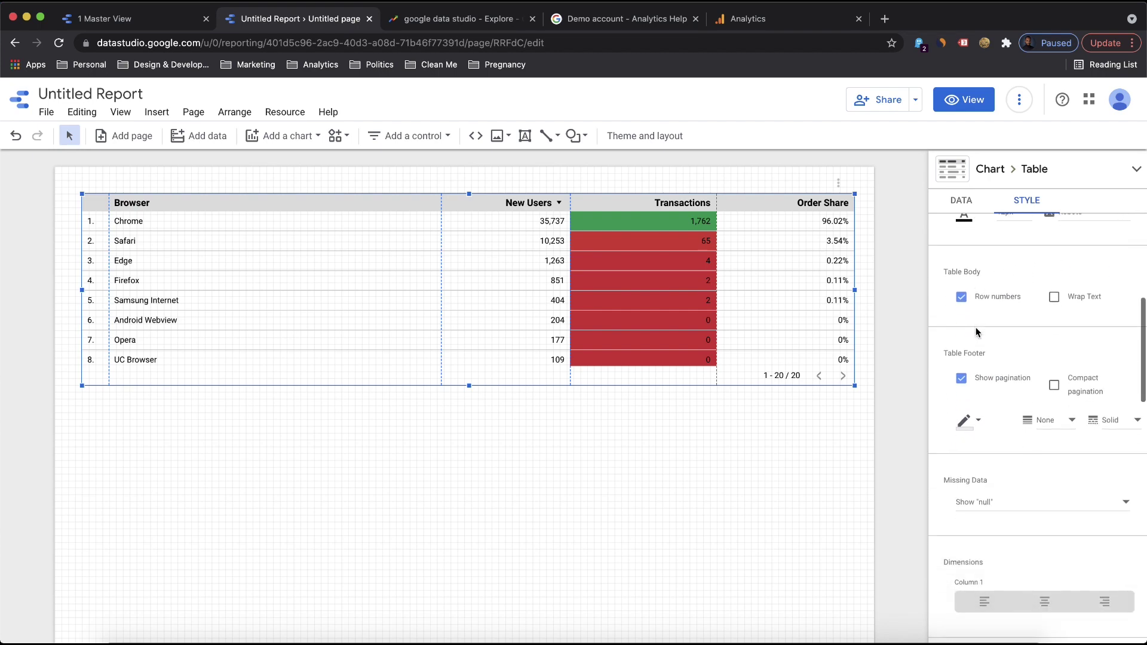
pyautogui.scroll(-1, 978, 332)
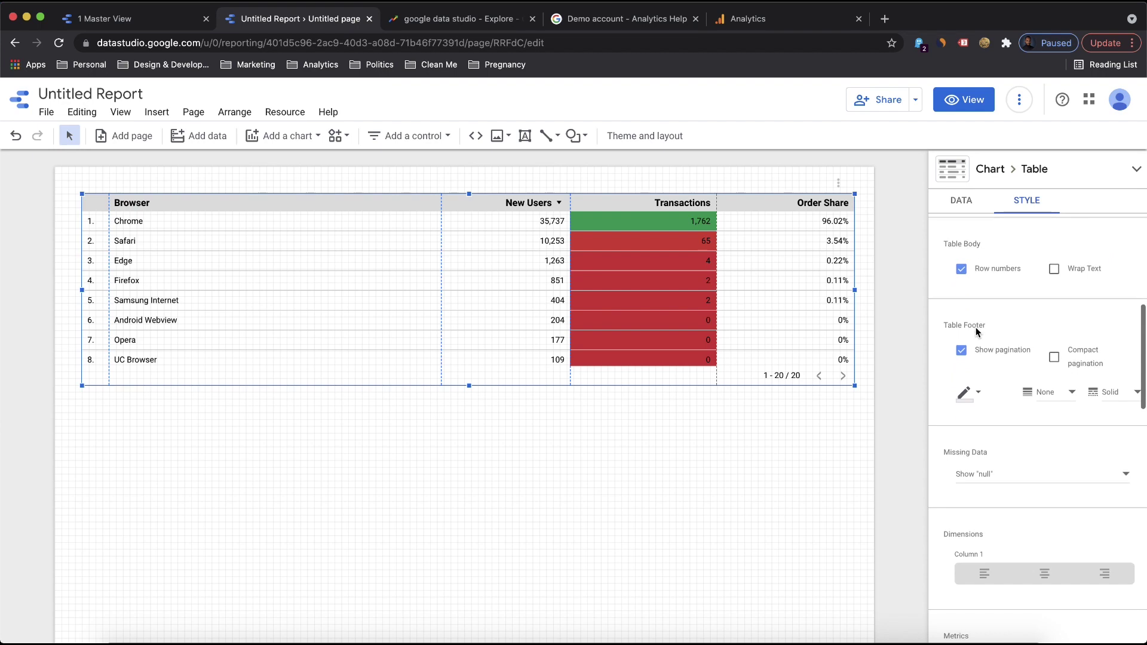
pyautogui.click(961, 269)
pyautogui.click(961, 269)
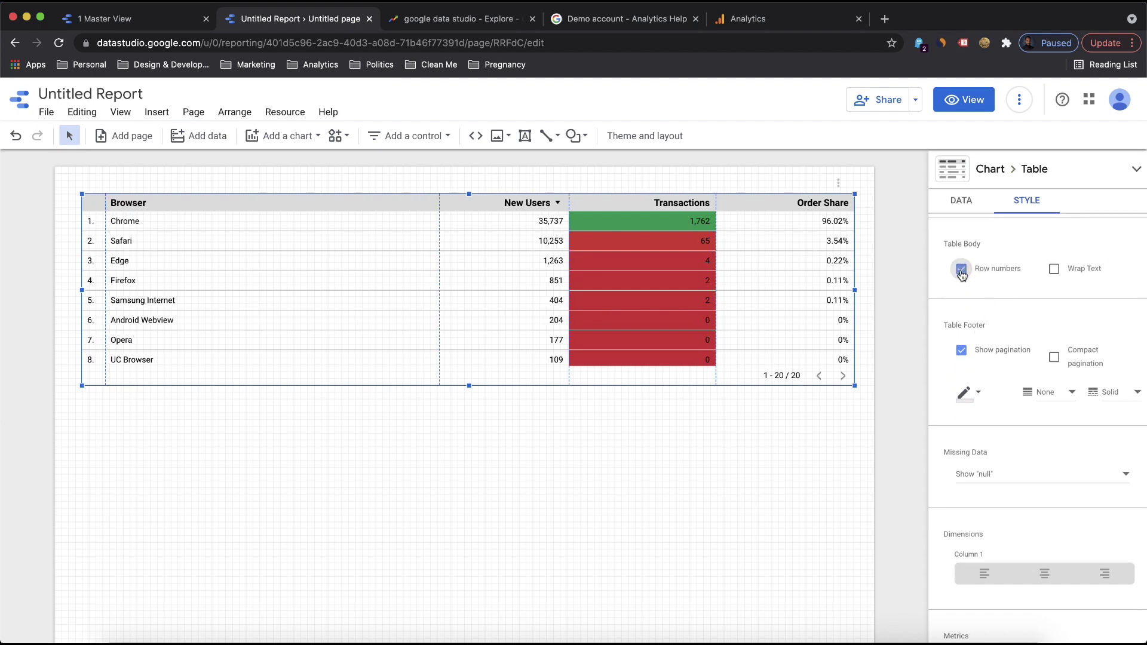
pyautogui.click(961, 269)
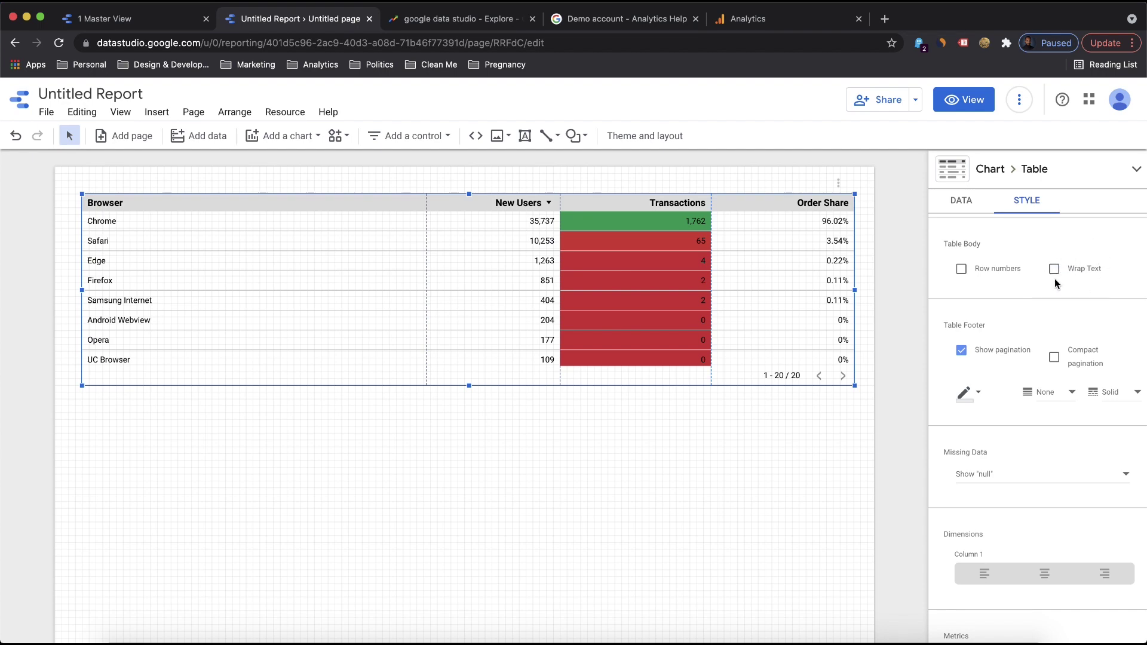
# Step: Review the table footer settings and the display options for missing data, leaving them as they are
pyautogui.scroll(-3, 981, 302)
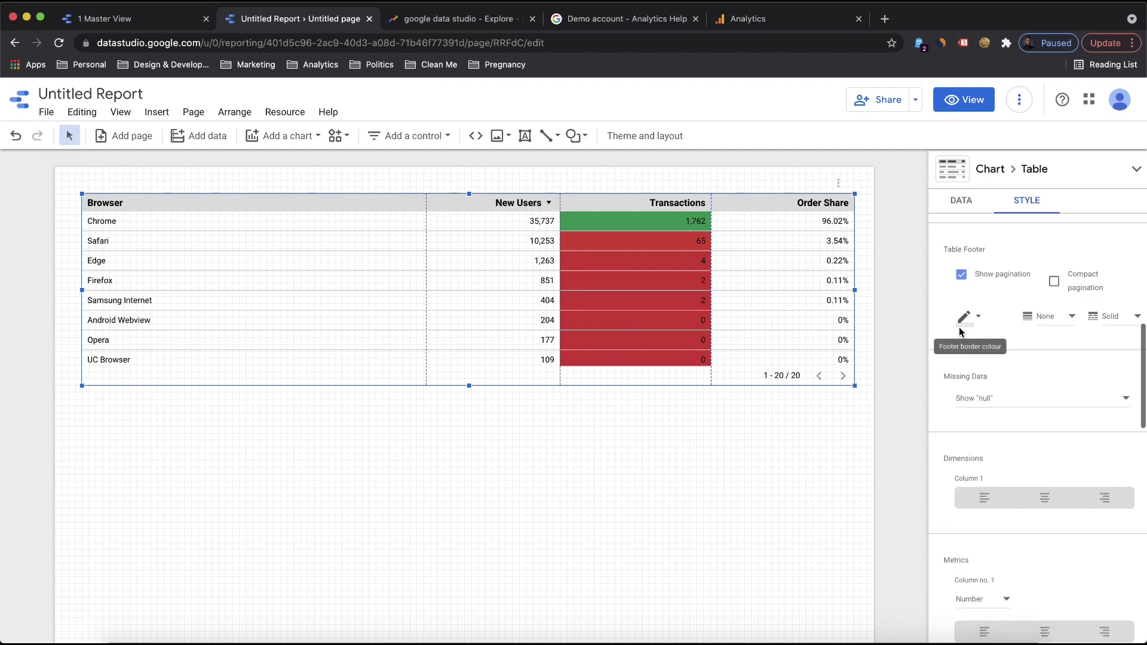
pyautogui.scroll(-1, 961, 330)
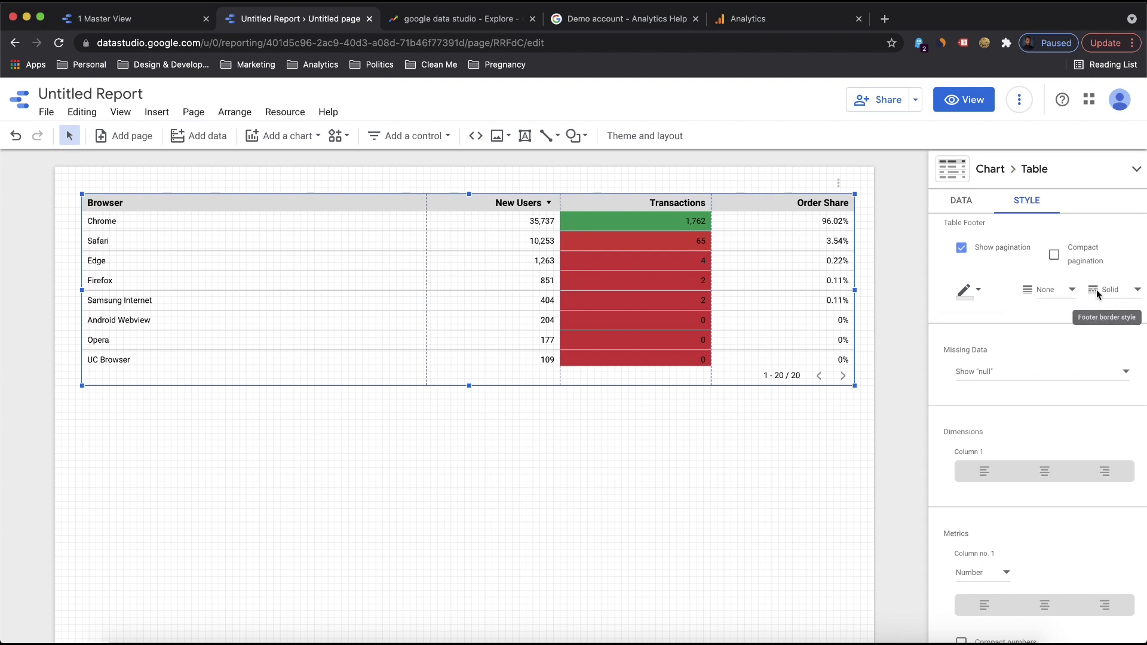
pyautogui.scroll(-3, 1003, 318)
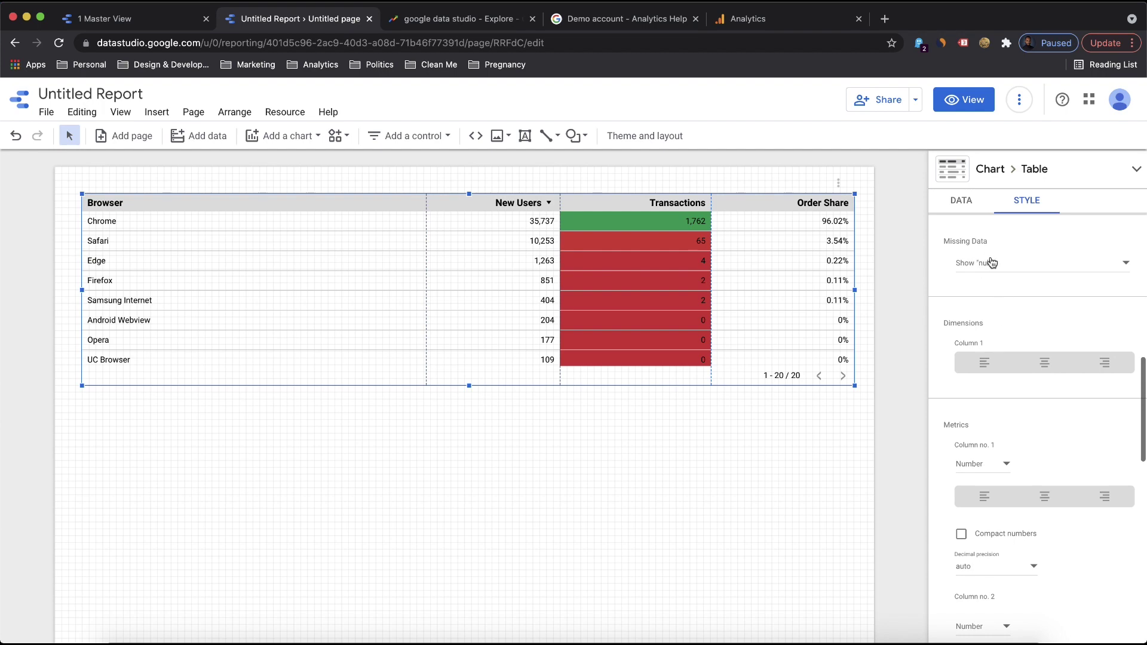
pyautogui.click(991, 261)
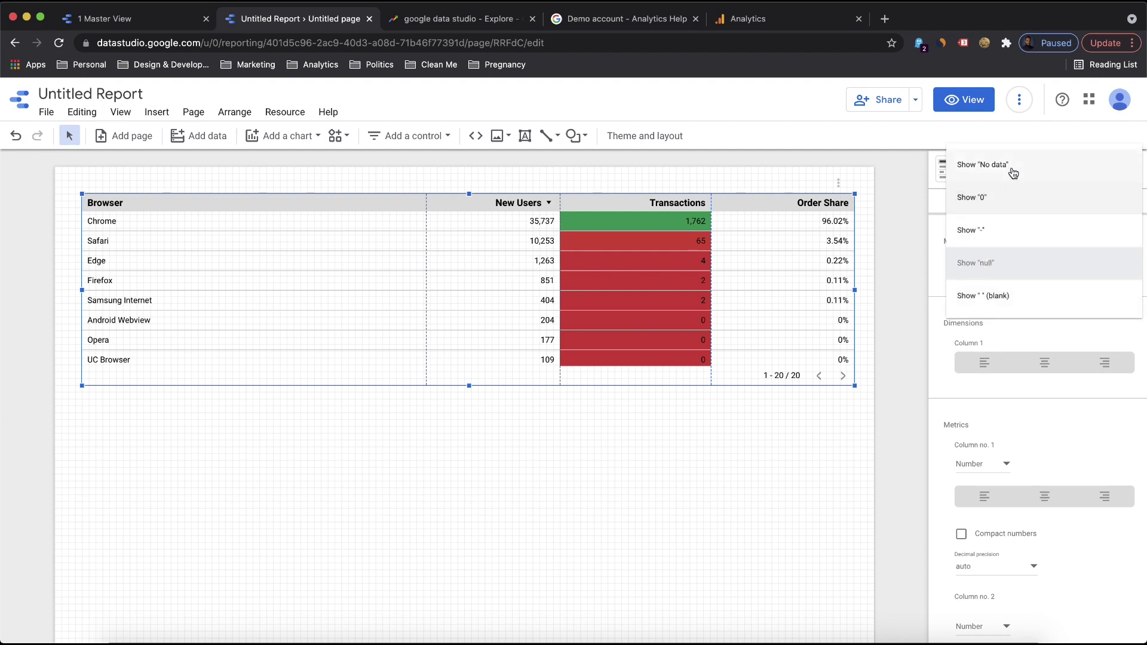
pyautogui.click(1020, 328)
# Step: Display the New Users metric column as a heat map
pyautogui.scroll(-2, 1009, 316)
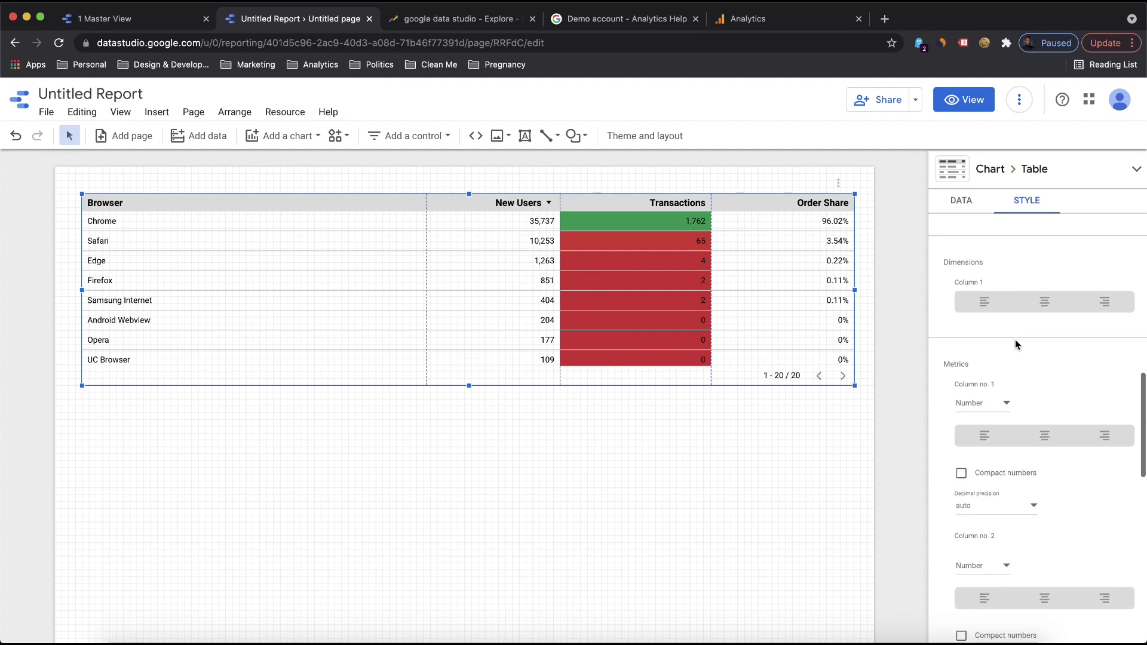
pyautogui.scroll(-3, 1015, 339)
pyautogui.scroll(-1, 1053, 440)
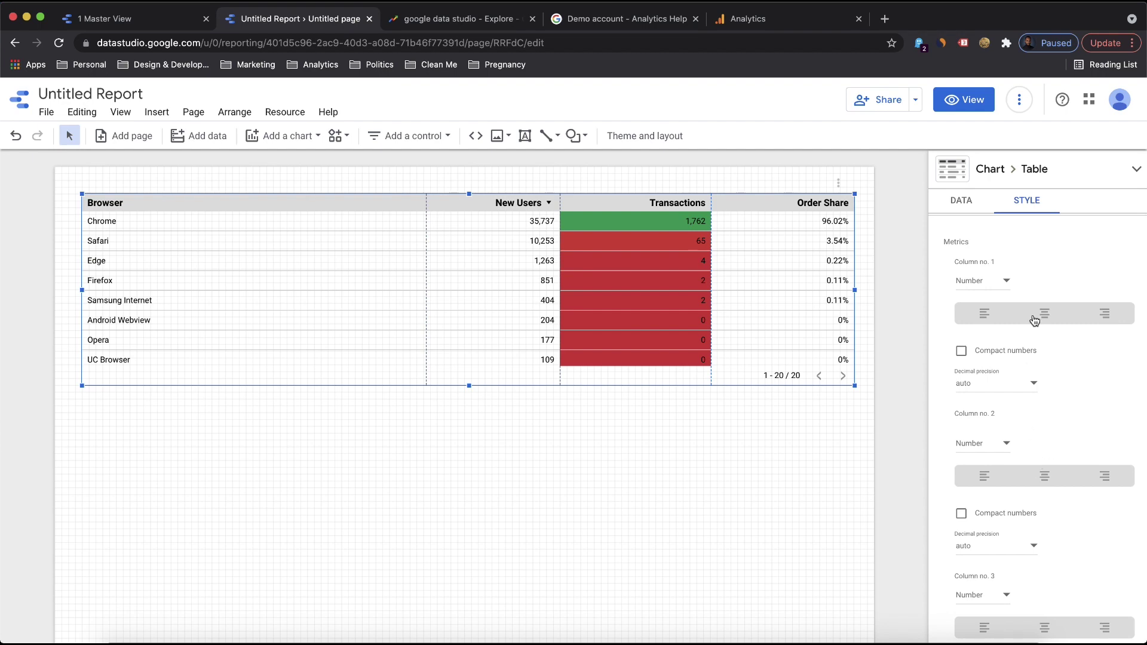
pyautogui.click(971, 289)
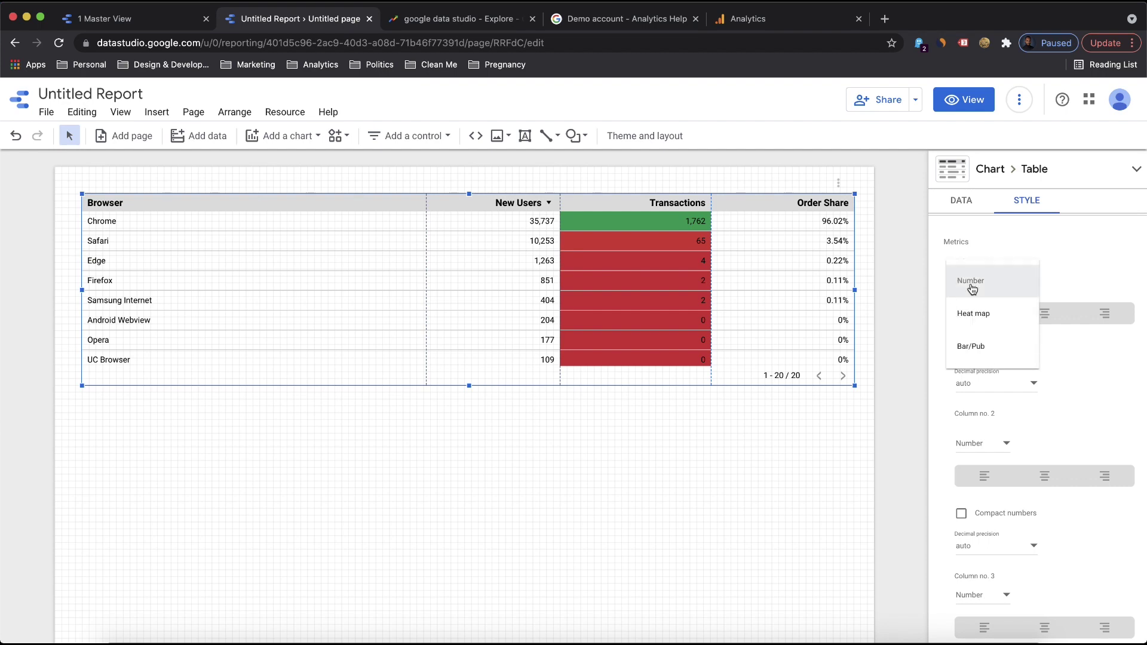
pyautogui.click(982, 317)
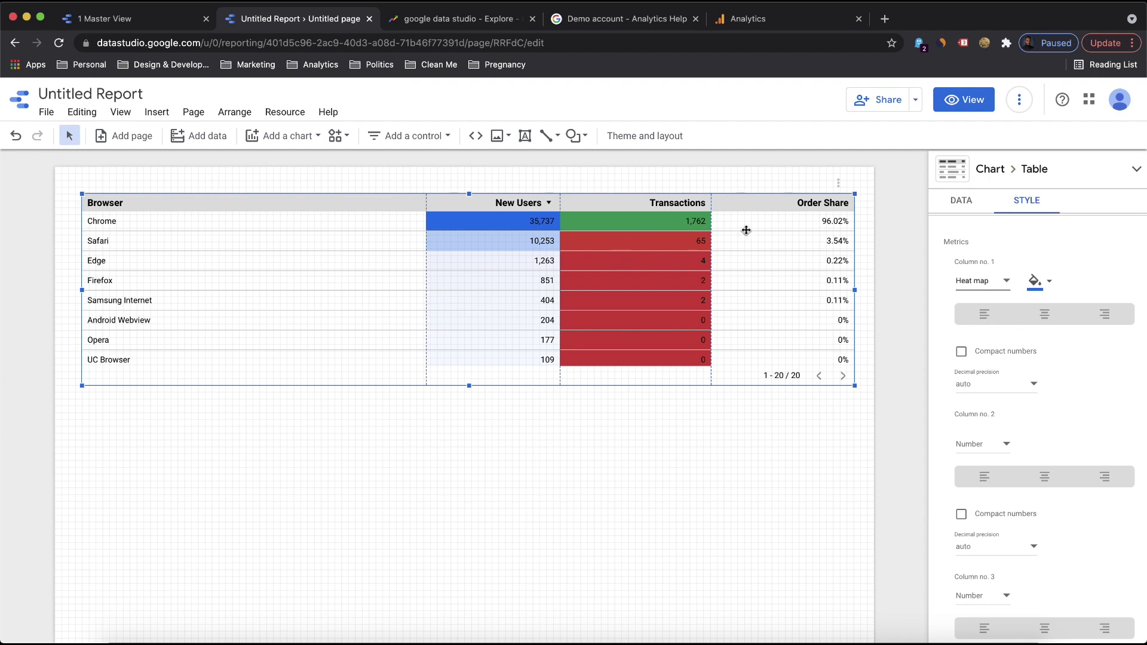
# Step: Try the bar display for the New Users column, and set the column back to Number
pyautogui.click(980, 282)
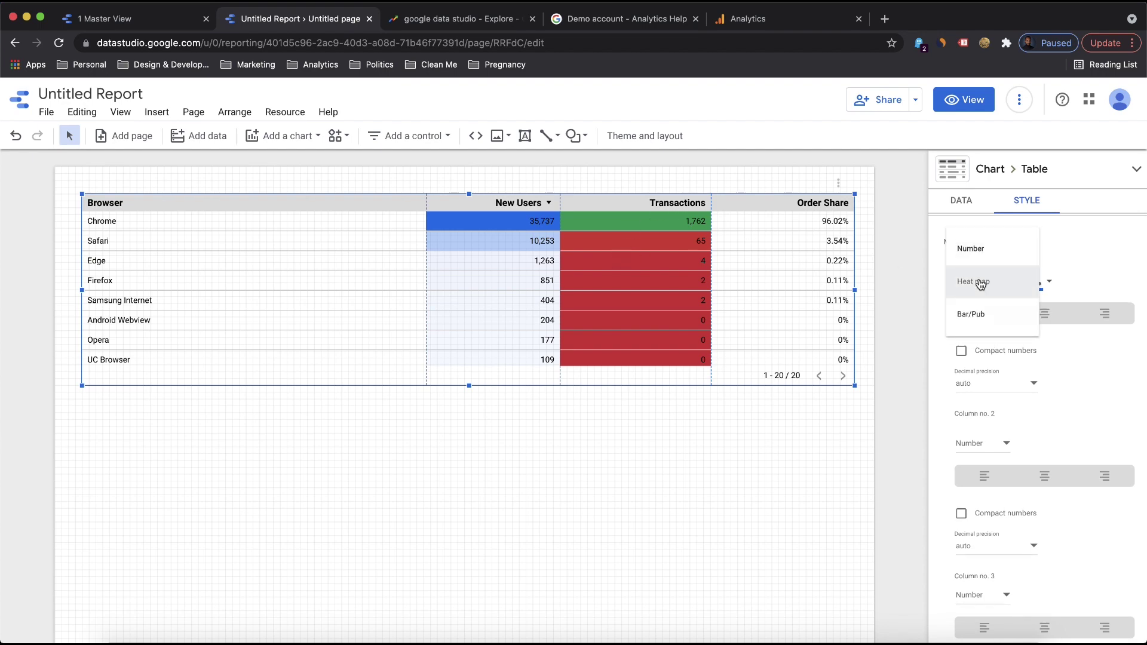
pyautogui.click(980, 283)
pyautogui.click(981, 284)
pyautogui.click(980, 283)
pyautogui.click(980, 286)
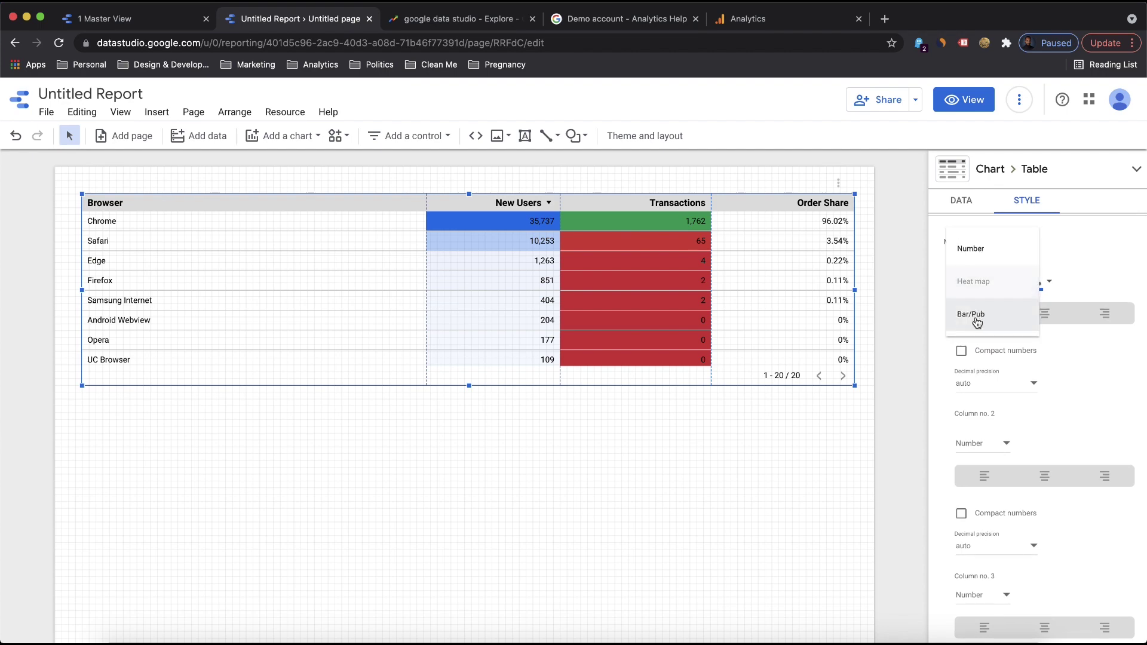
pyautogui.click(975, 311)
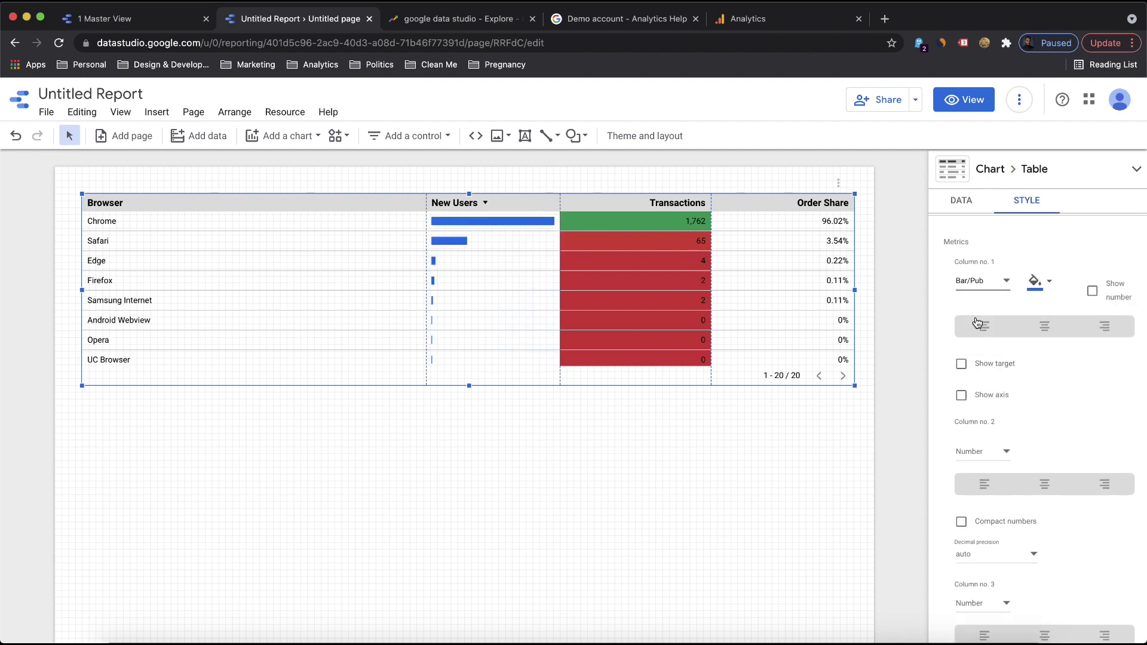
pyautogui.click(981, 282)
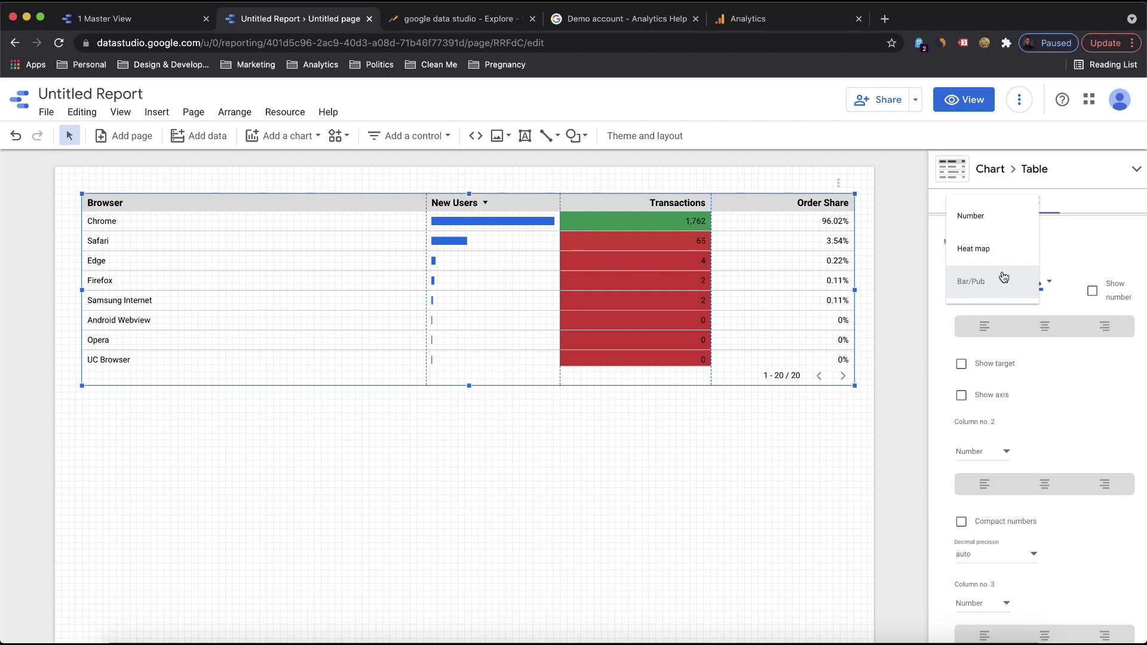
pyautogui.click(986, 216)
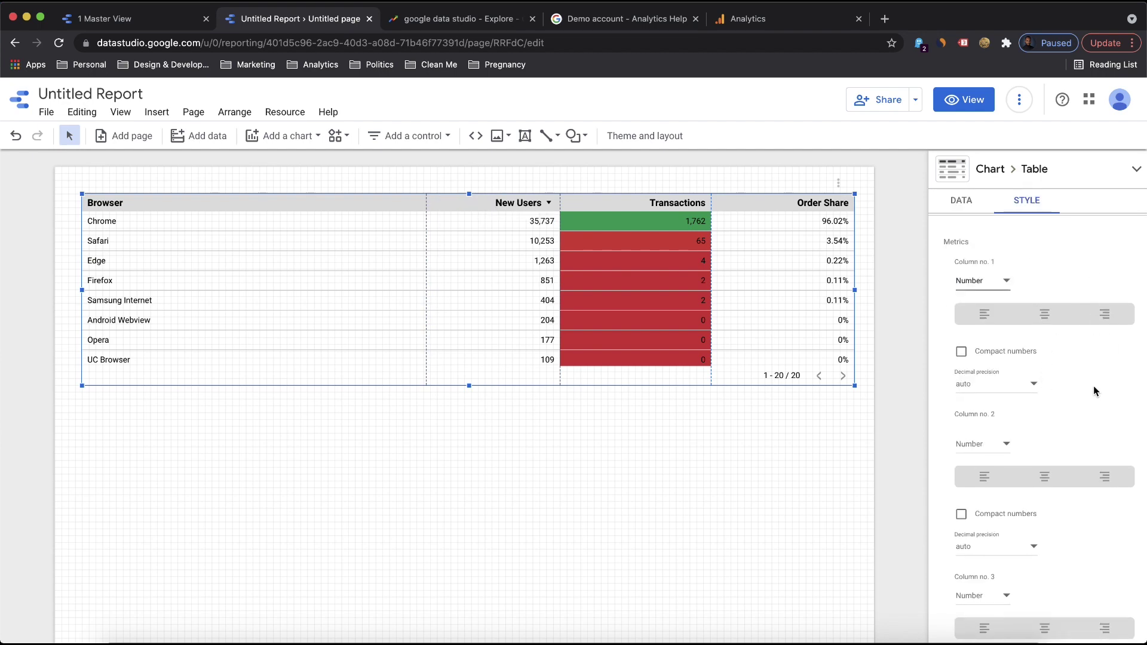
# Step: Turn compact numbers on for the New Users column and off again
pyautogui.scroll(-3, 1094, 391)
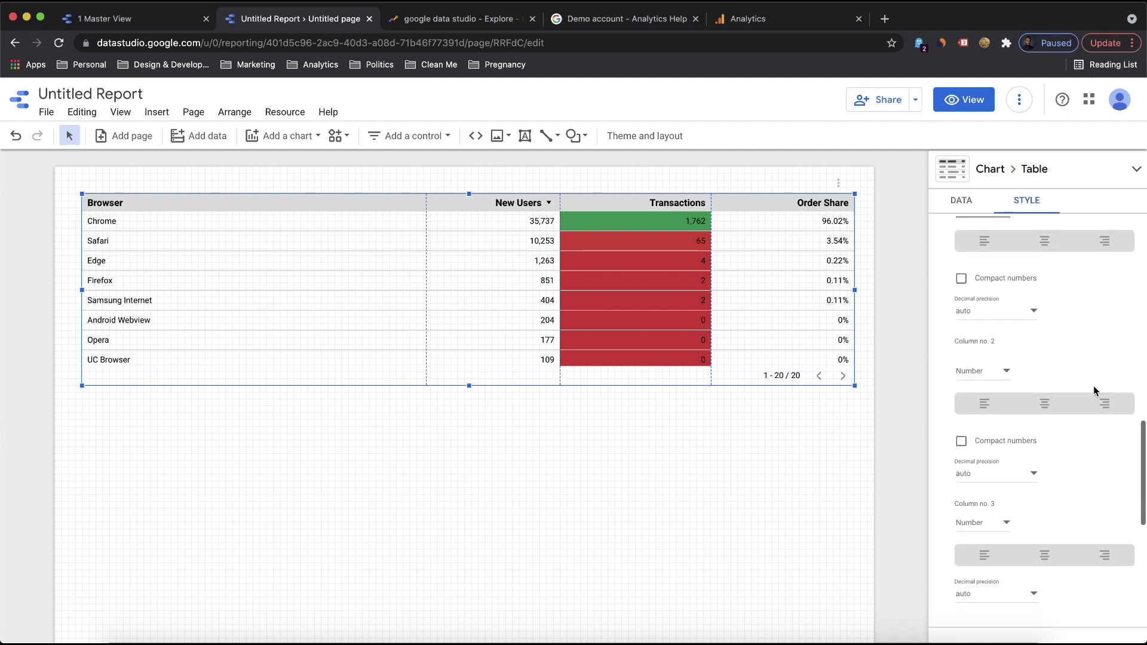
pyautogui.click(962, 278)
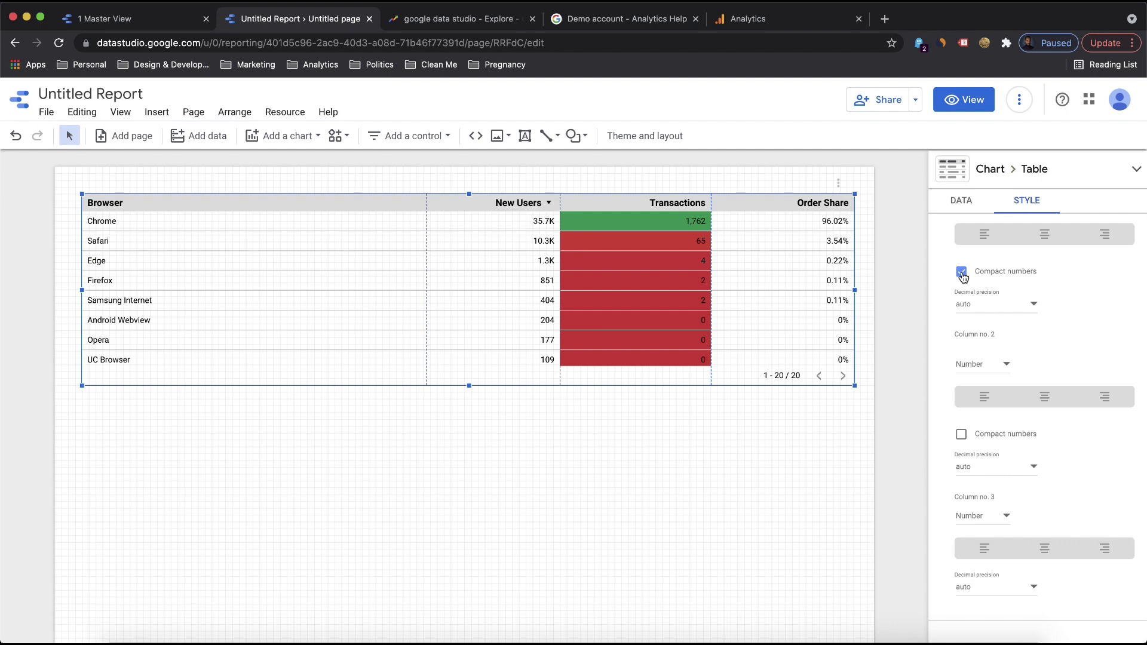
pyautogui.click(962, 273)
# Step: Review the New Users column's decimal precision options and the table's background, border and chart header settings
pyautogui.click(1001, 310)
pyautogui.click(1088, 310)
pyautogui.scroll(-5, 1088, 310)
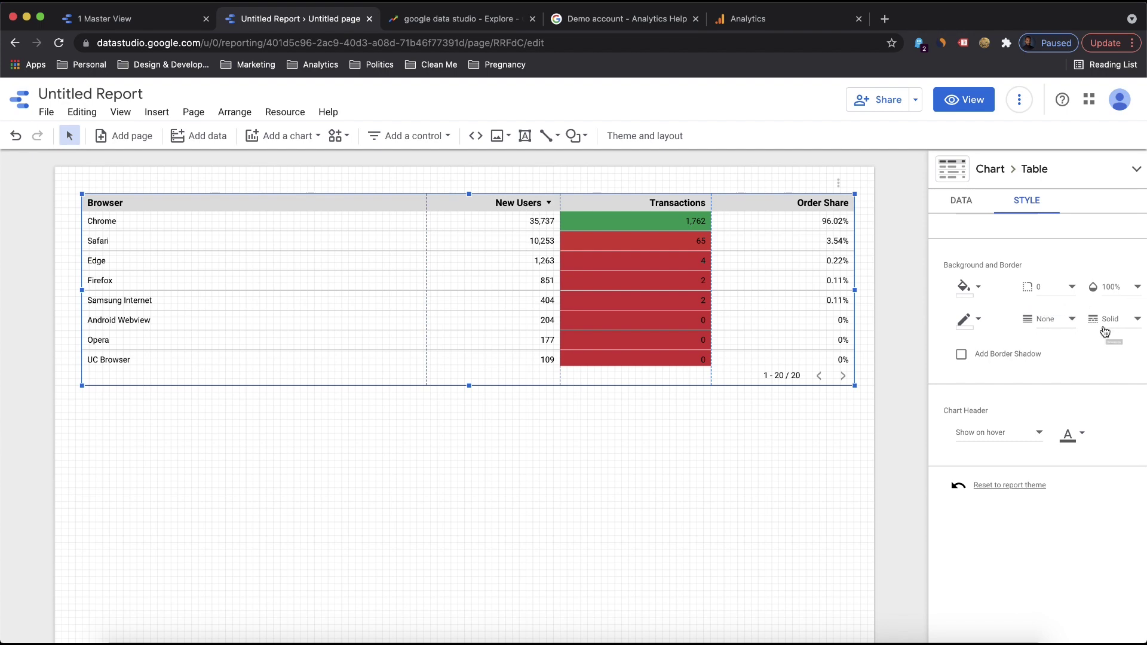
pyautogui.scroll(10, 1009, 370)
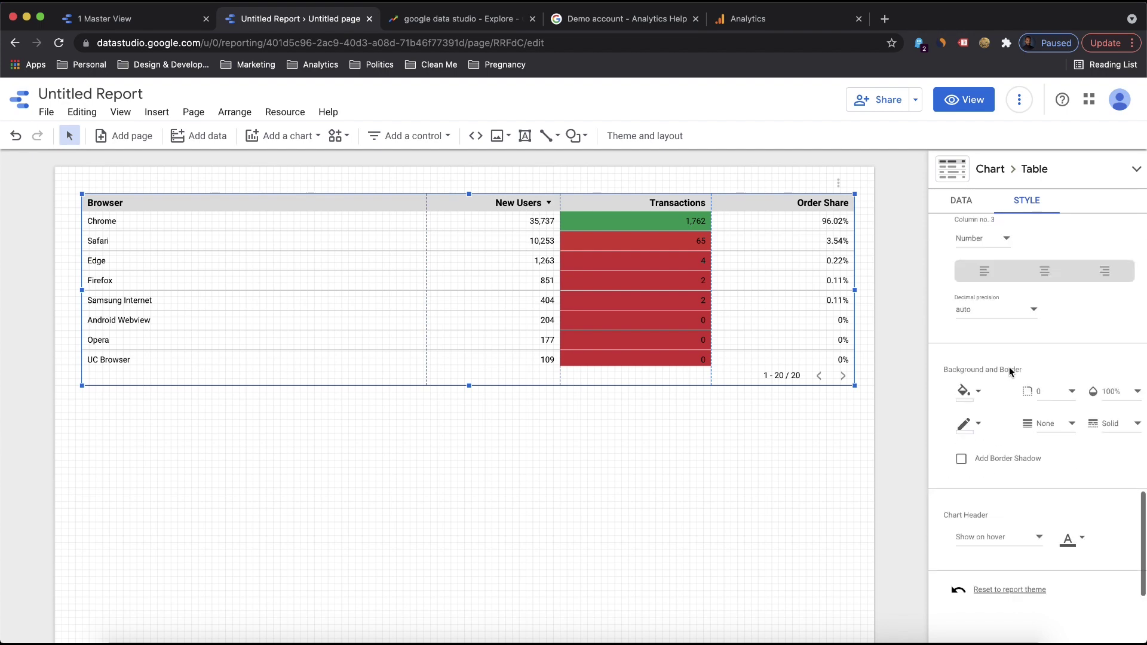